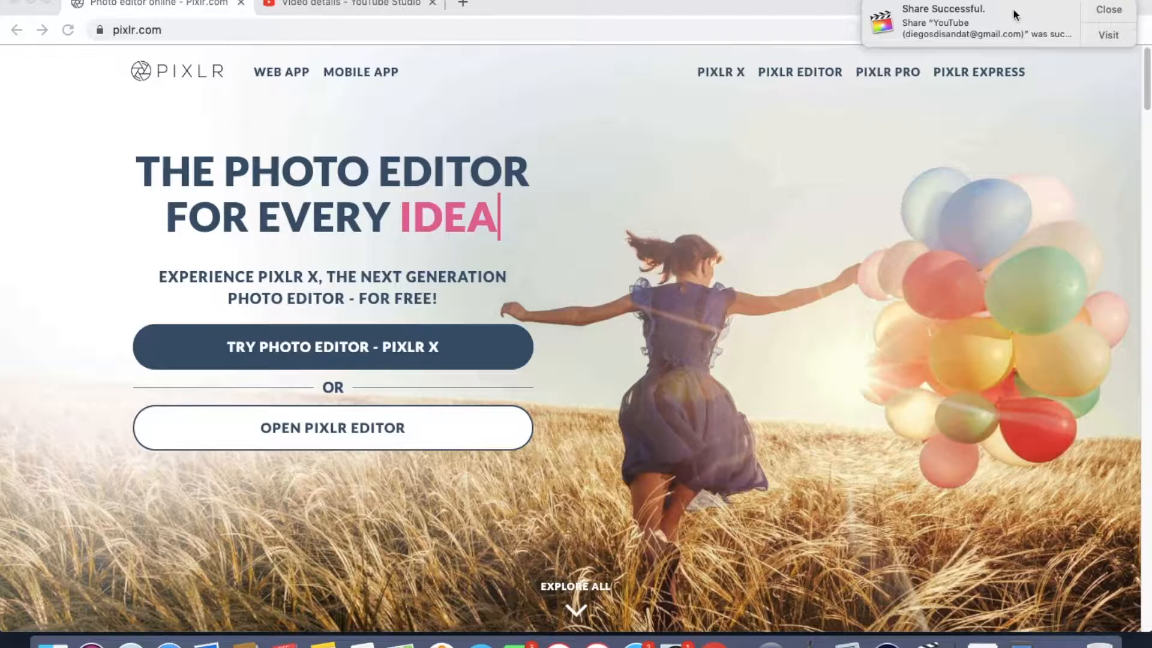
# - Dismiss the share notification and open Pixlr Editor from the Pixlr homepage
pyautogui.click(1109, 10)
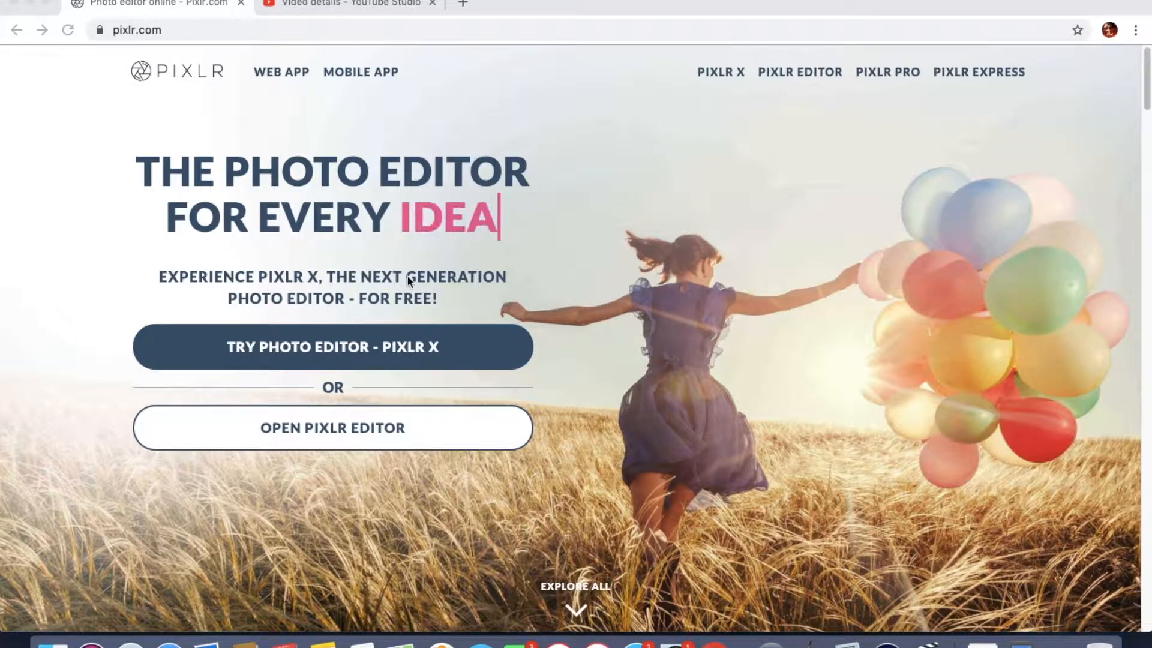
pyautogui.click(188, 30)
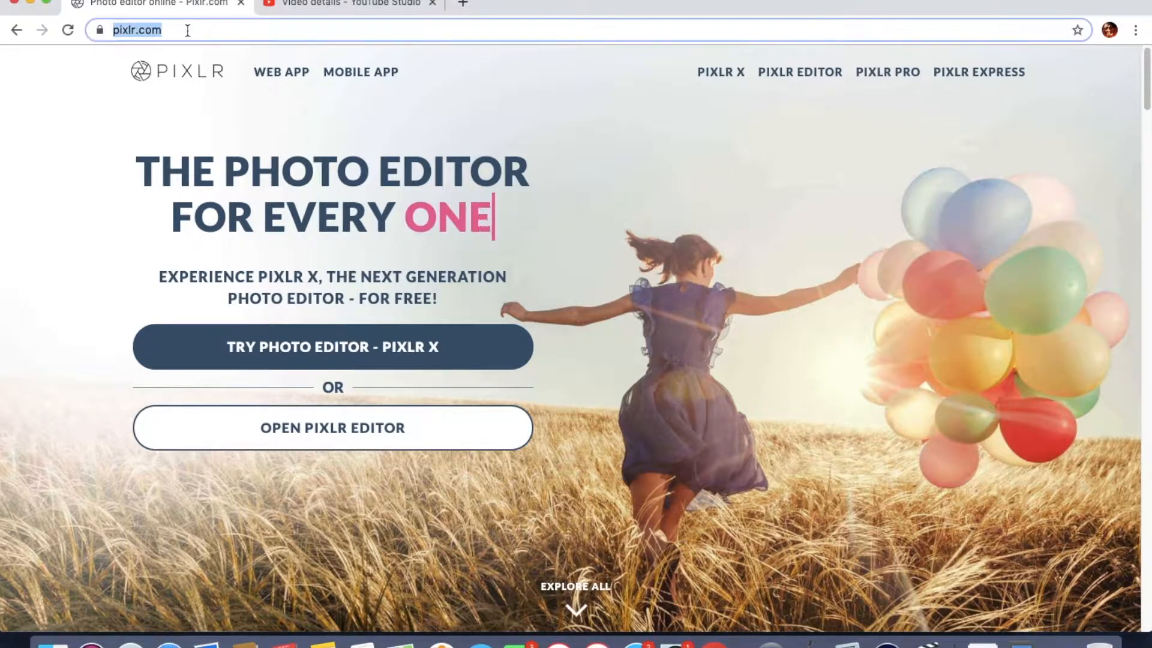
pyautogui.click(364, 441)
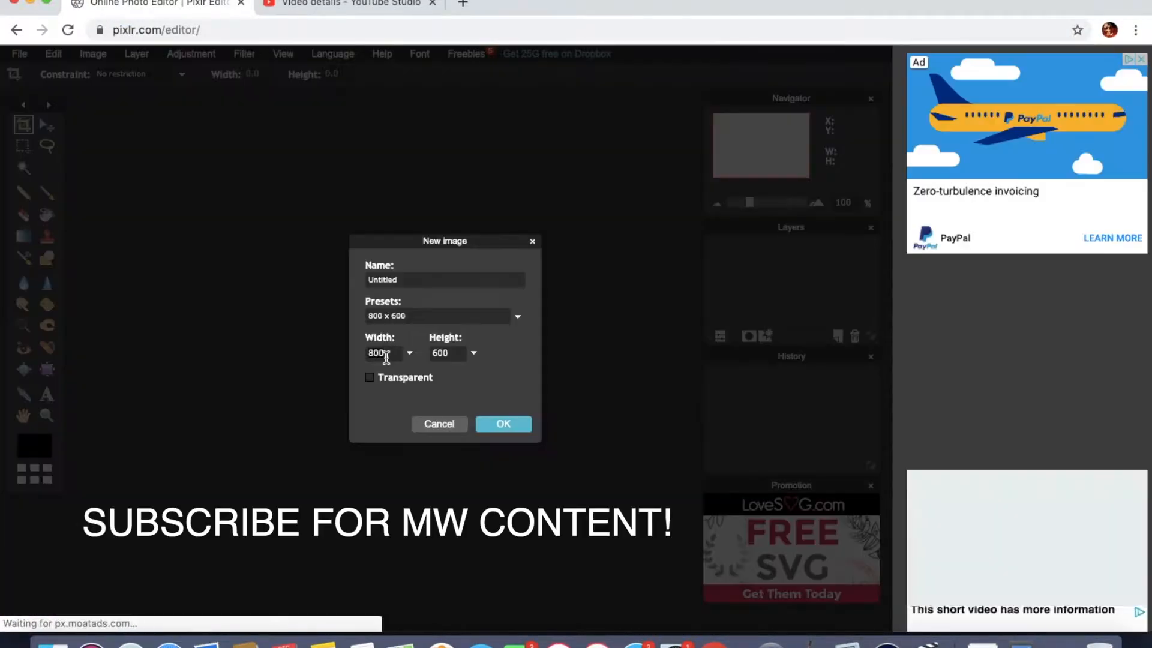
# - Create a new image 1280 pixels wide and 720 pixels high with a transparent background
pyautogui.doubleClick(386, 358)
pyautogui.write('1280')
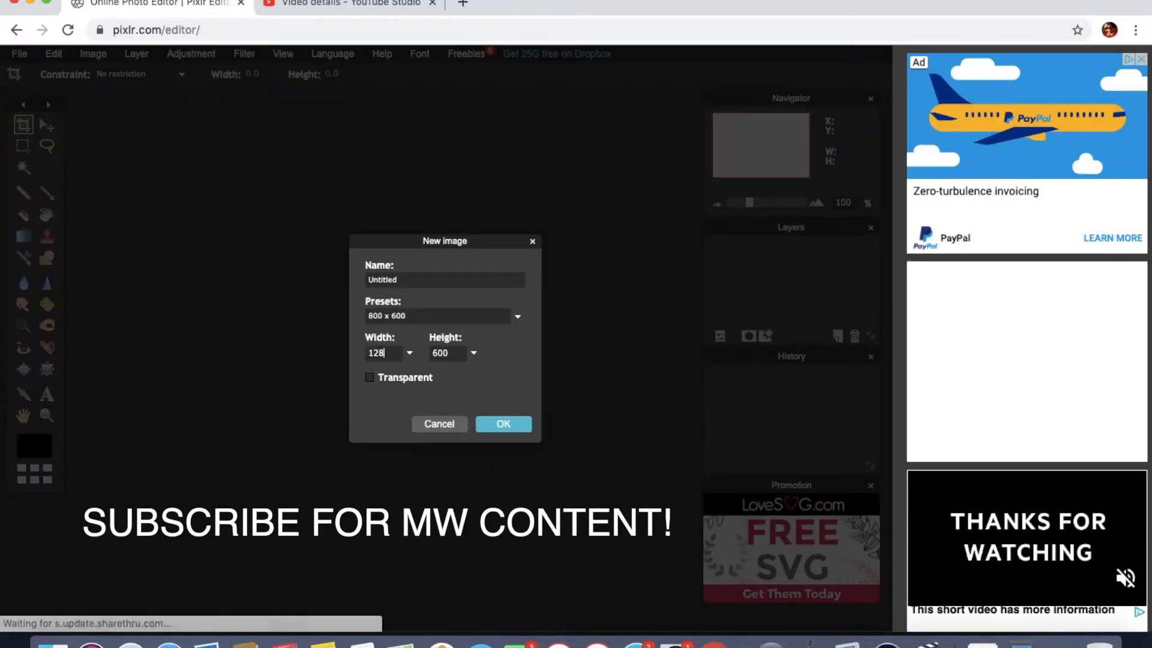
pyautogui.doubleClick(440, 354)
pyautogui.write('720')
pyautogui.click(410, 383)
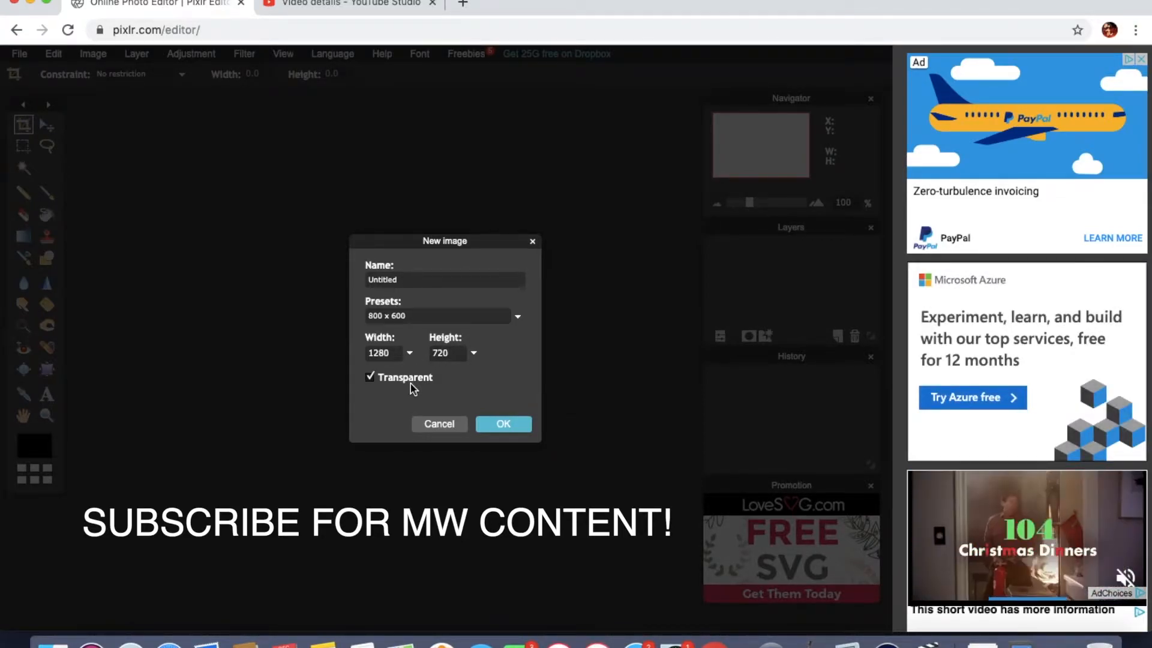
pyautogui.click(514, 427)
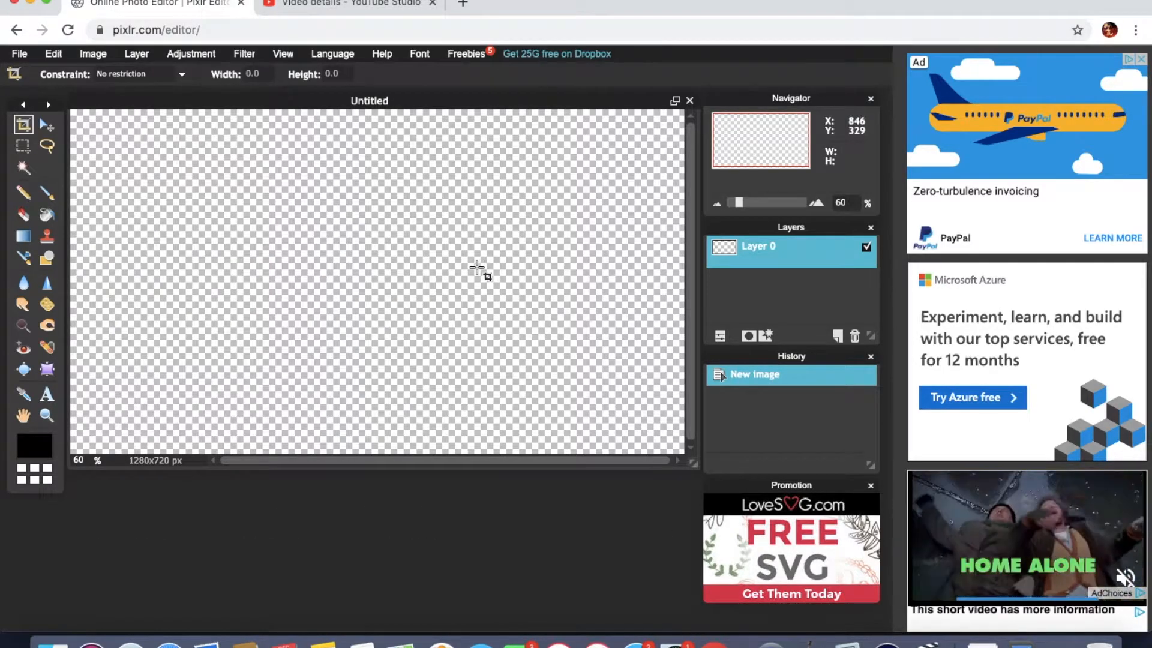
# - Add the Desktop image "Screen Shot 12/12/19, 1.32 AM.png" as a new layer and fit it to the canvas
pyautogui.click(135, 54)
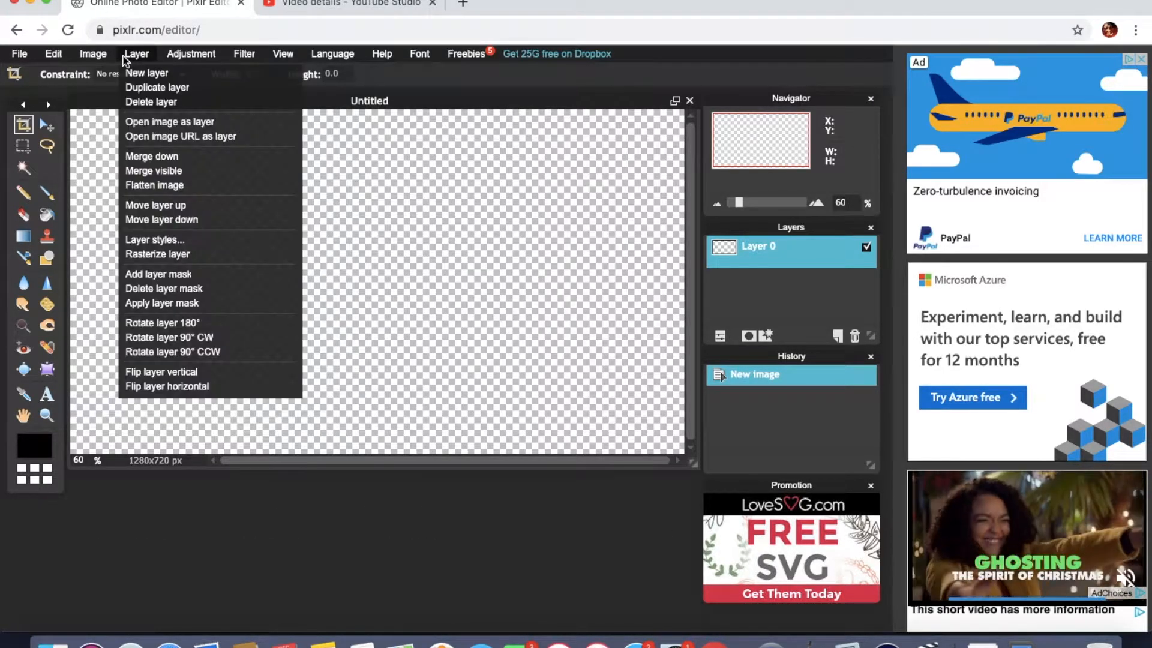
pyautogui.click(174, 127)
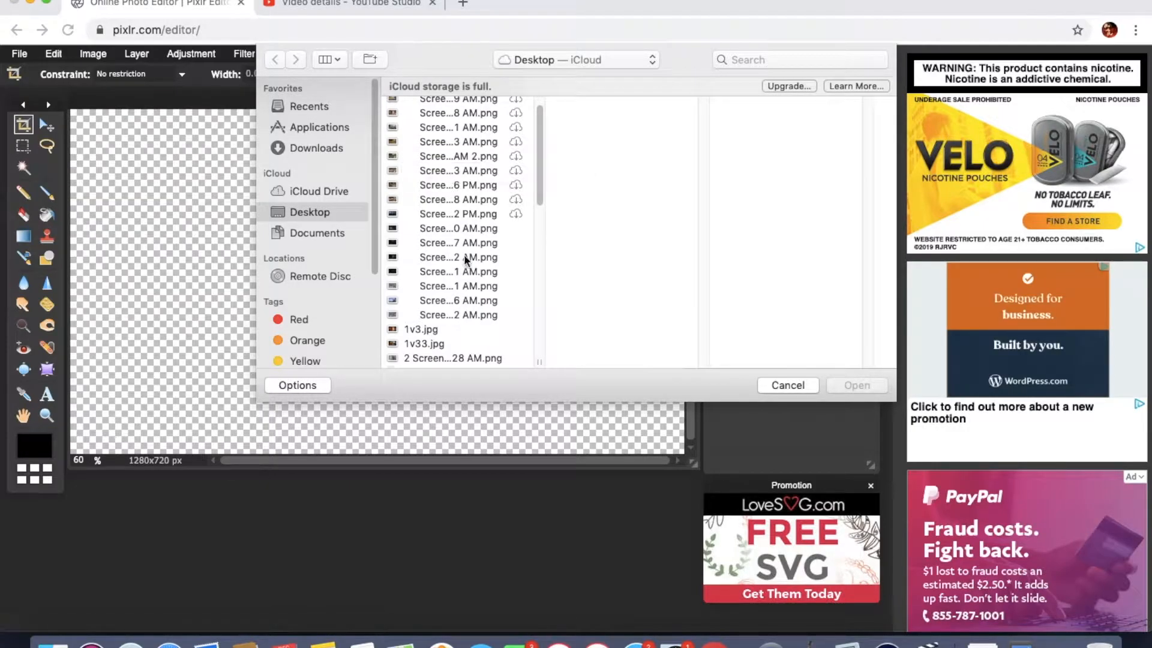
pyautogui.click(456, 228)
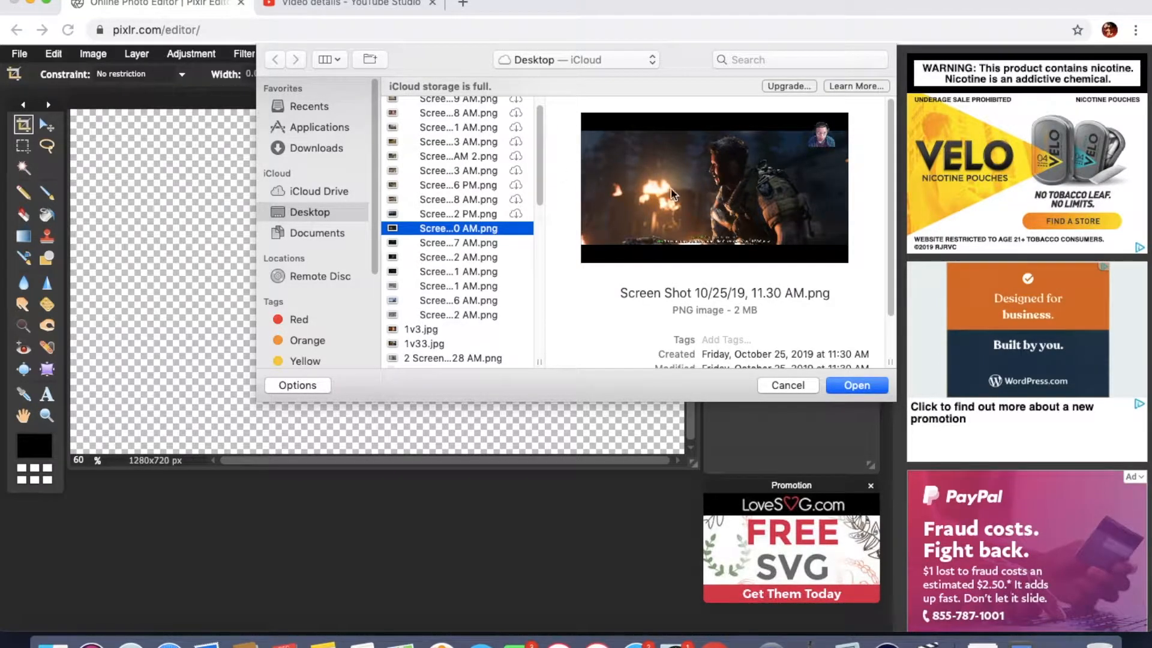
pyautogui.click(451, 200)
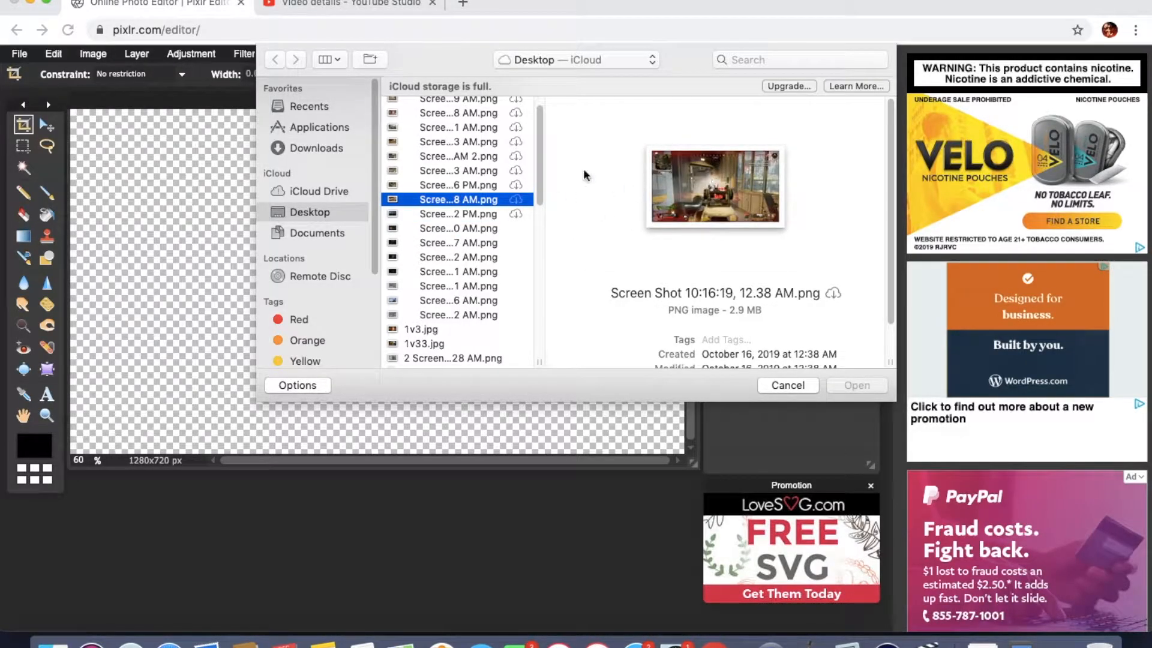
pyautogui.click(488, 150)
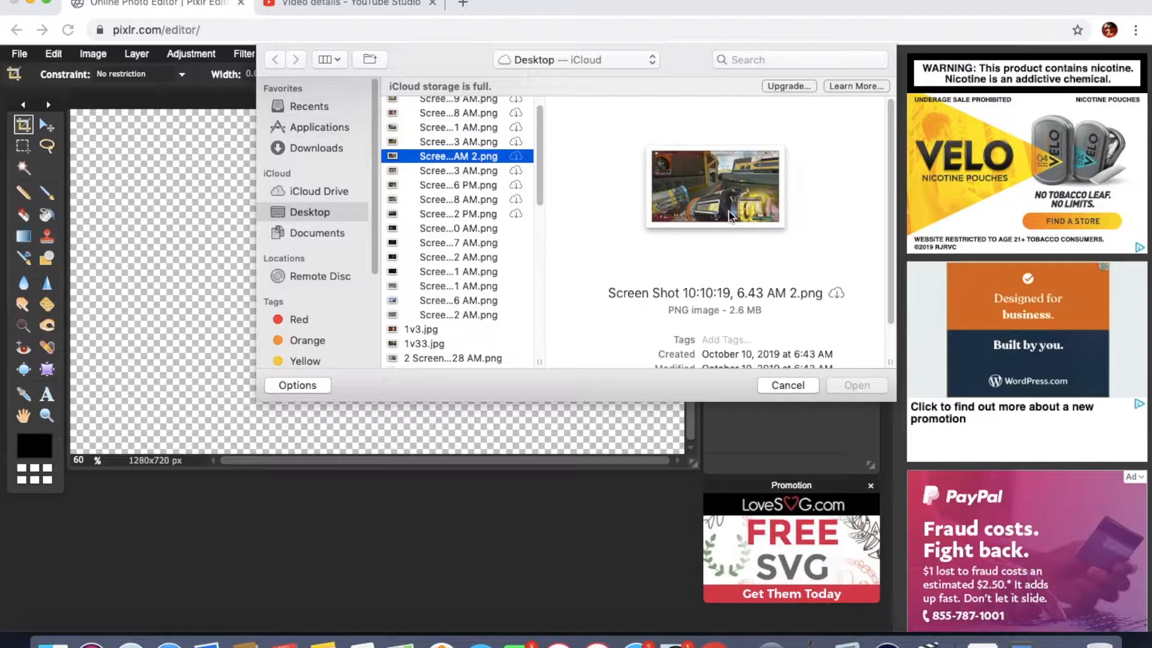
pyautogui.click(468, 232)
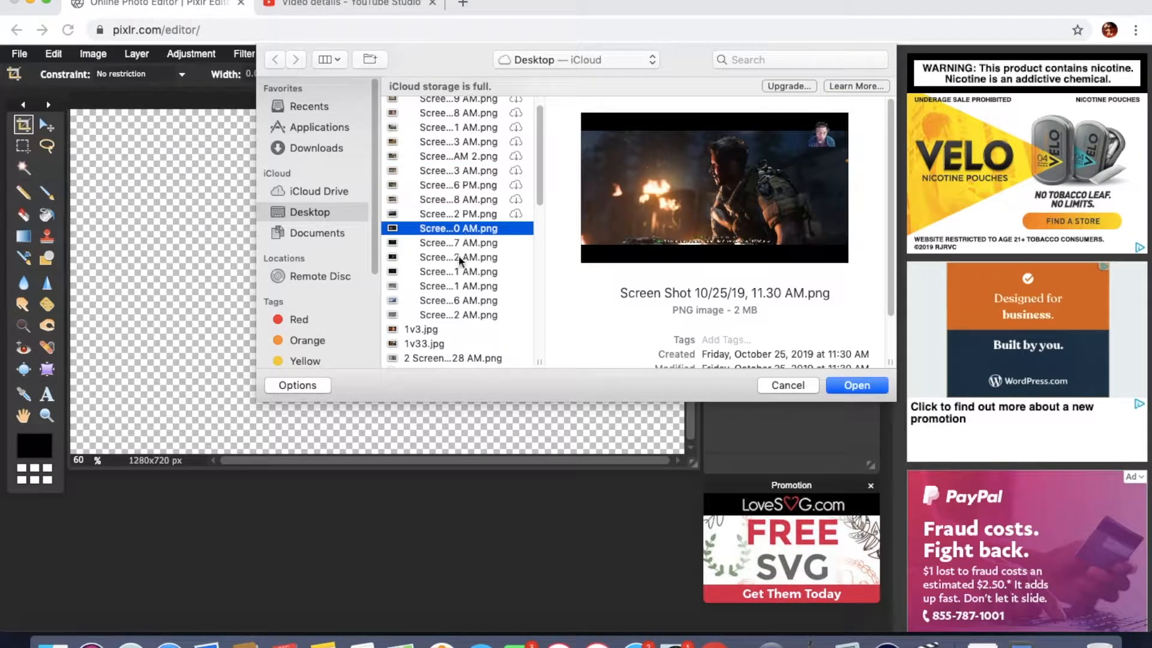
pyautogui.click(459, 256)
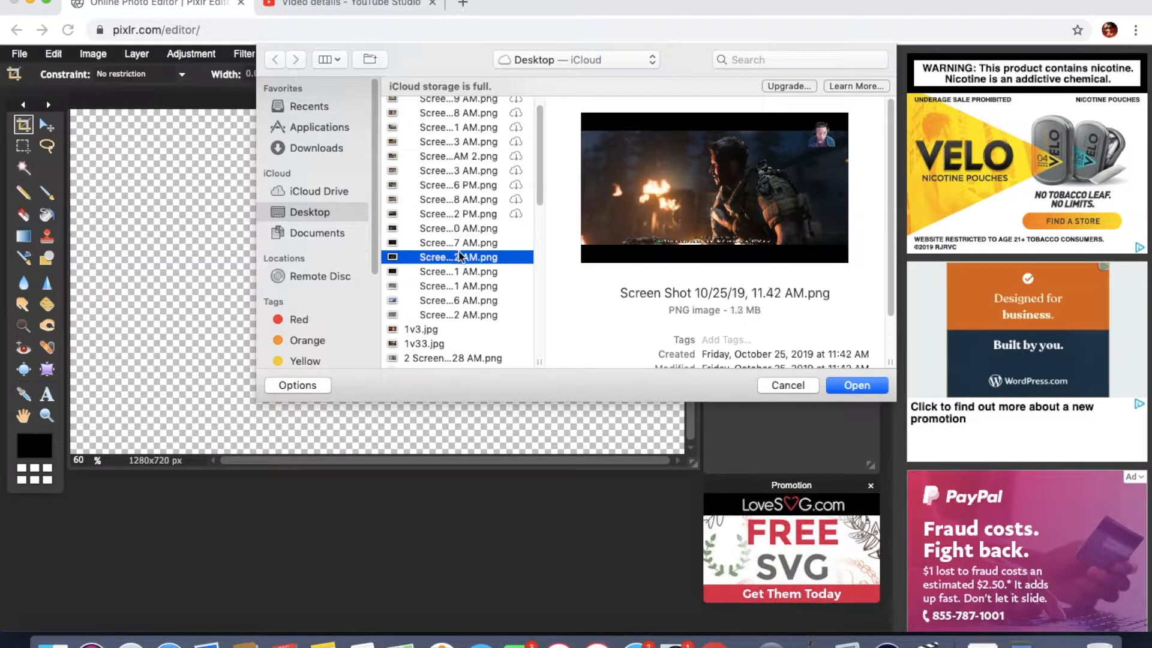
pyautogui.click(451, 285)
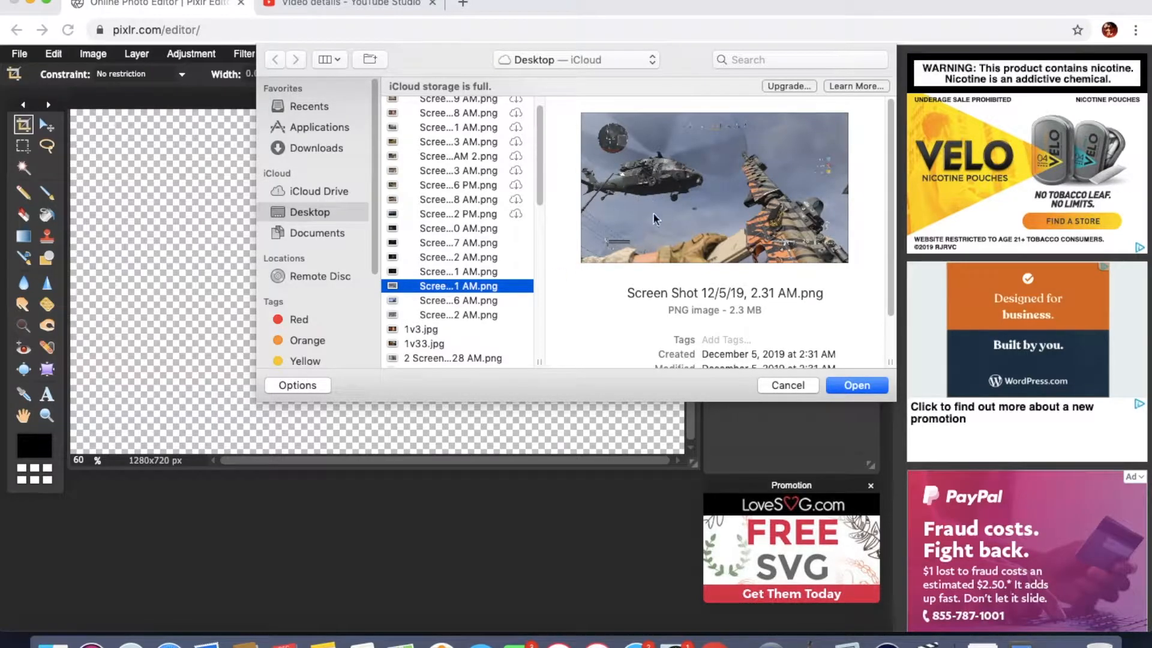
pyautogui.click(481, 313)
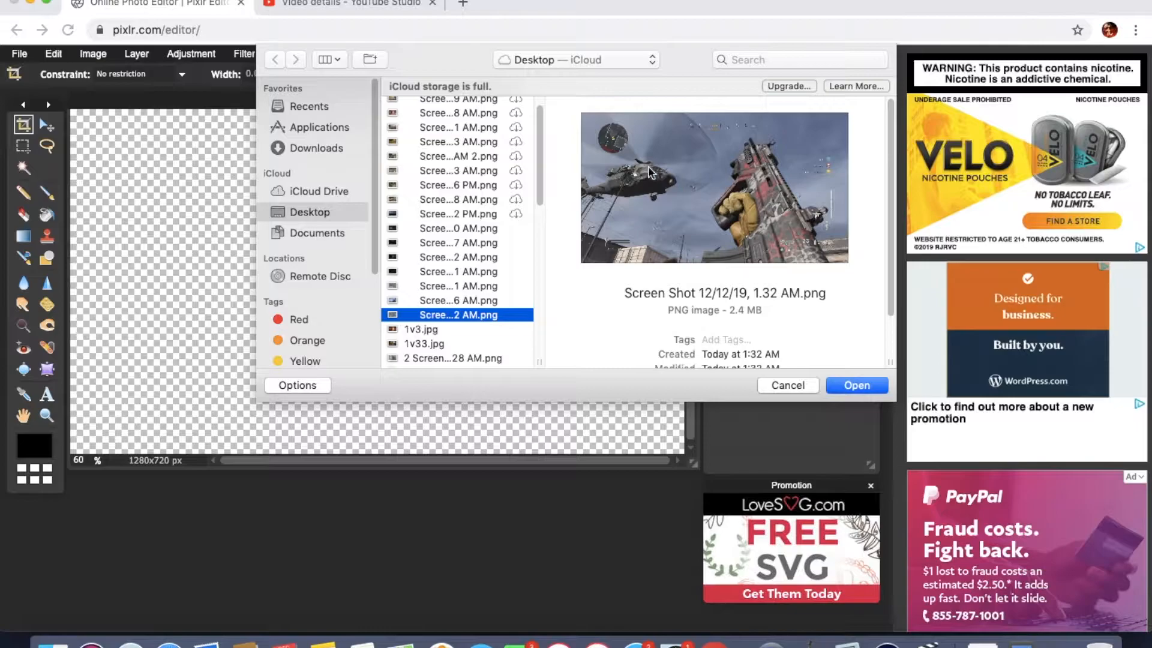
pyautogui.click(856, 390)
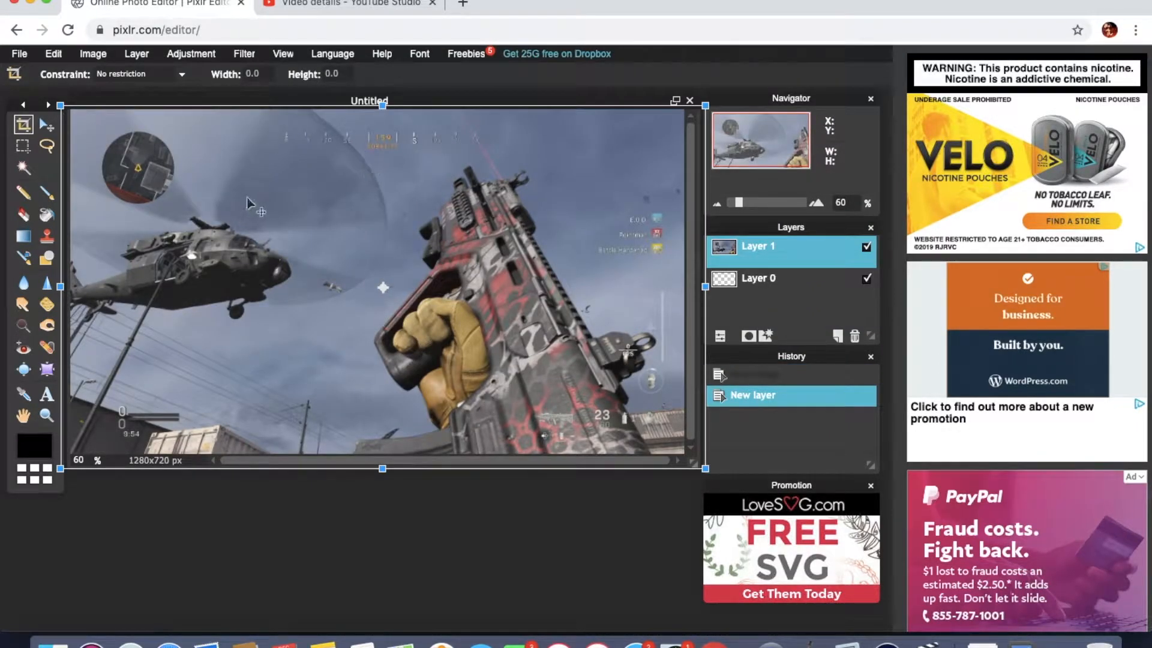
pyautogui.moveTo(61, 106)
pyautogui.mouseDown()
pyautogui.moveTo(309, 246)
pyautogui.moveTo(227, 139)
pyautogui.moveTo(60, 109)
pyautogui.mouseUp()
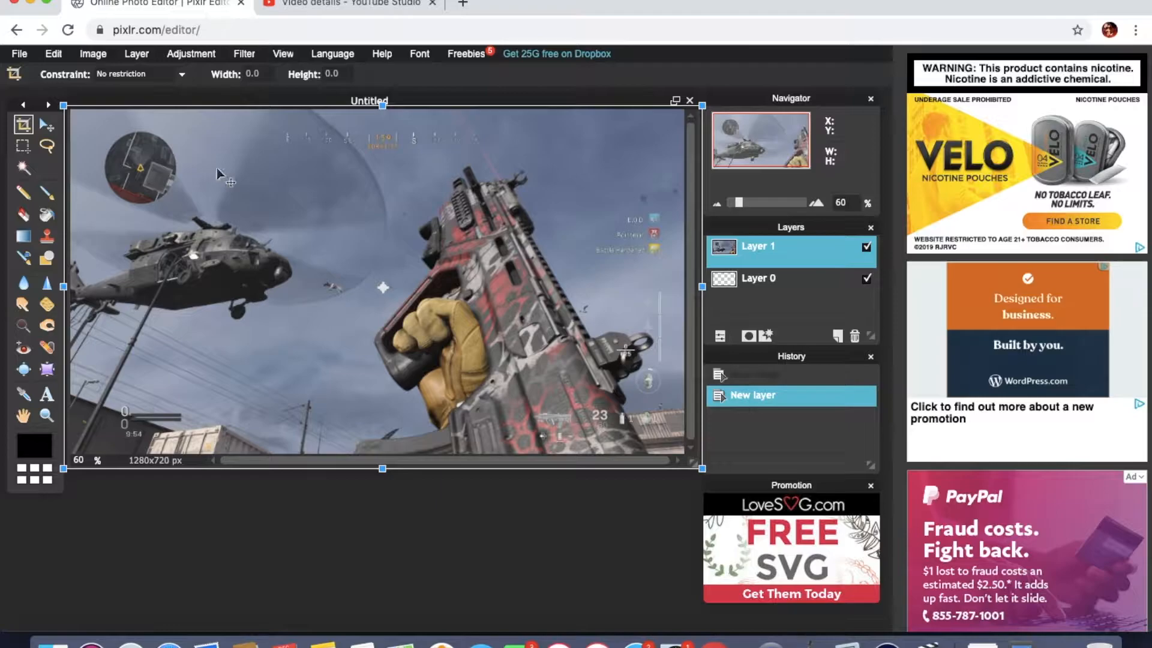
pyautogui.press('Return')
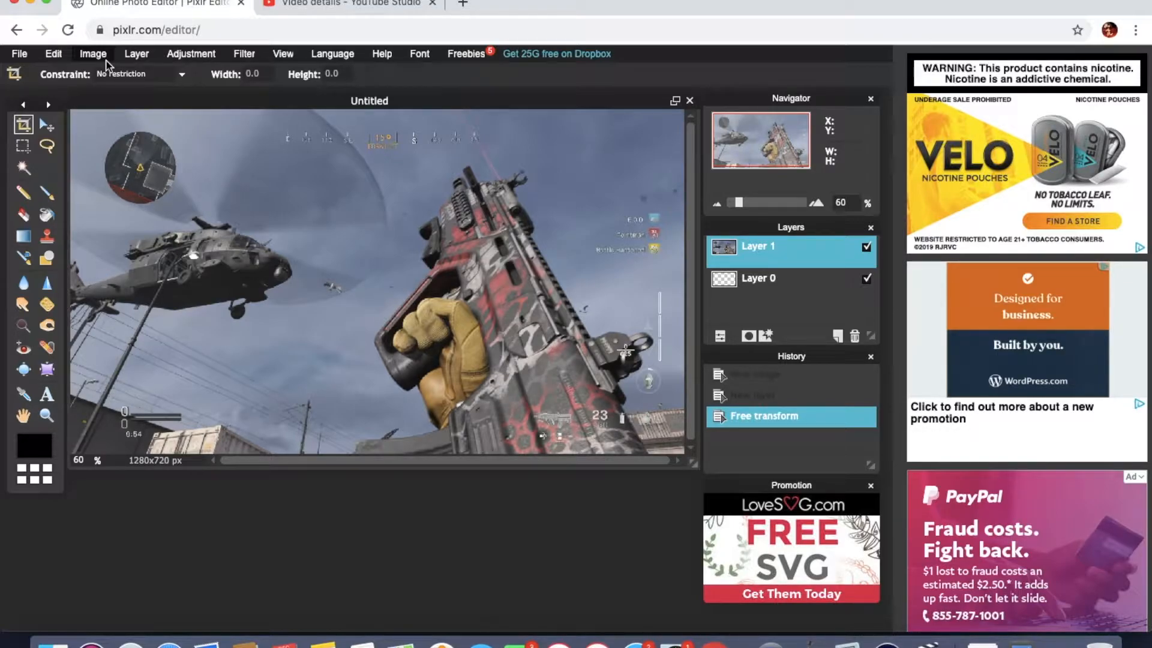
# - Apply a Hue & Saturation adjustment to Layer 1 with the saturation set to 100
pyautogui.click(188, 55)
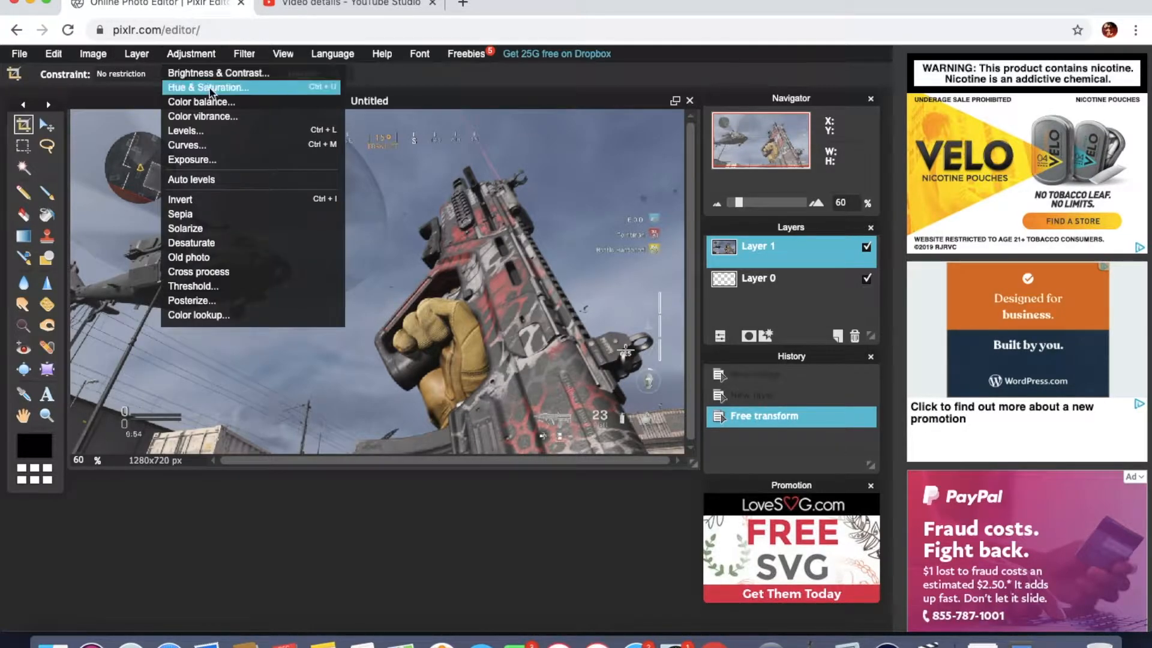
pyautogui.click(239, 90)
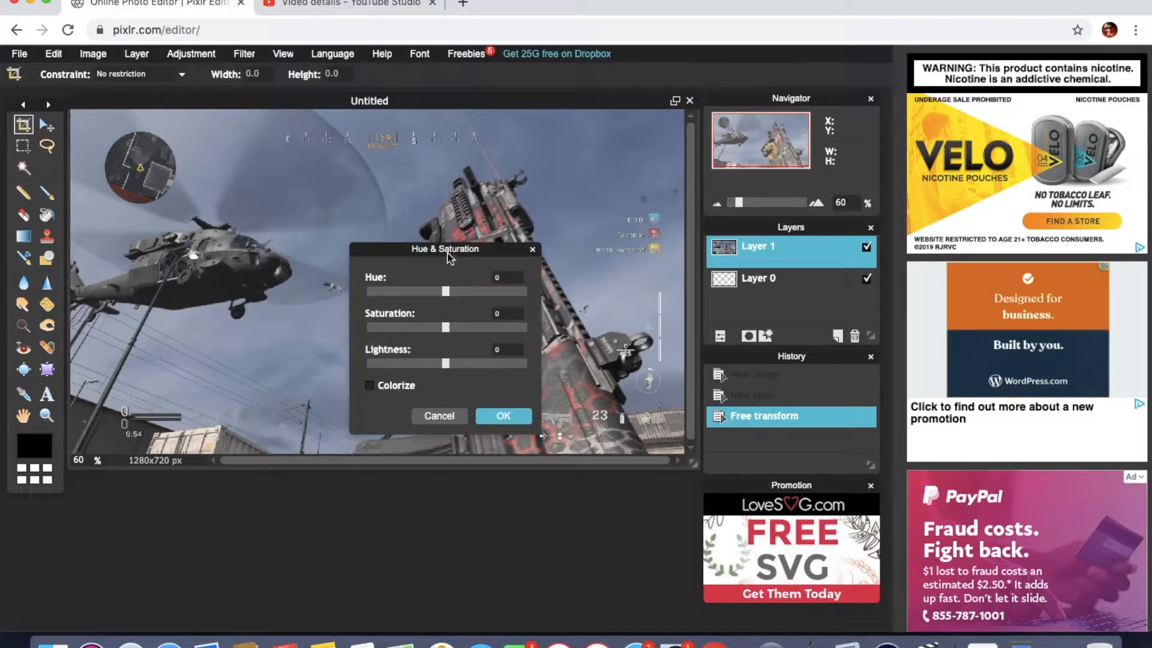
pyautogui.moveTo(494, 329); pyautogui.dragTo(555, 344)
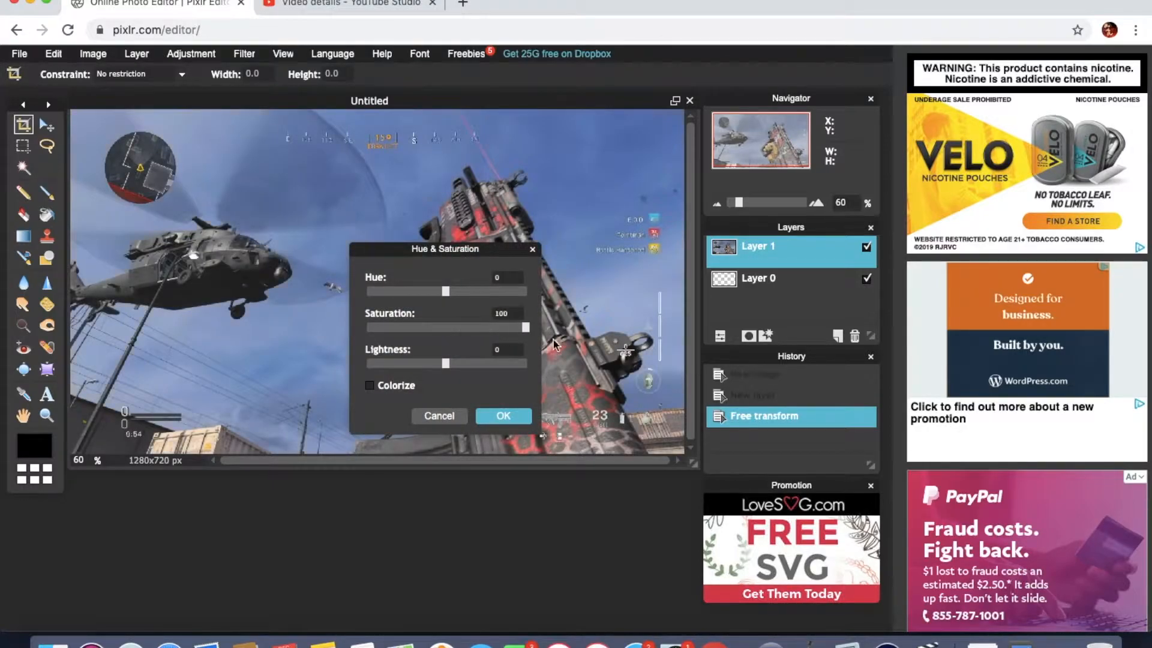
pyautogui.click(504, 416)
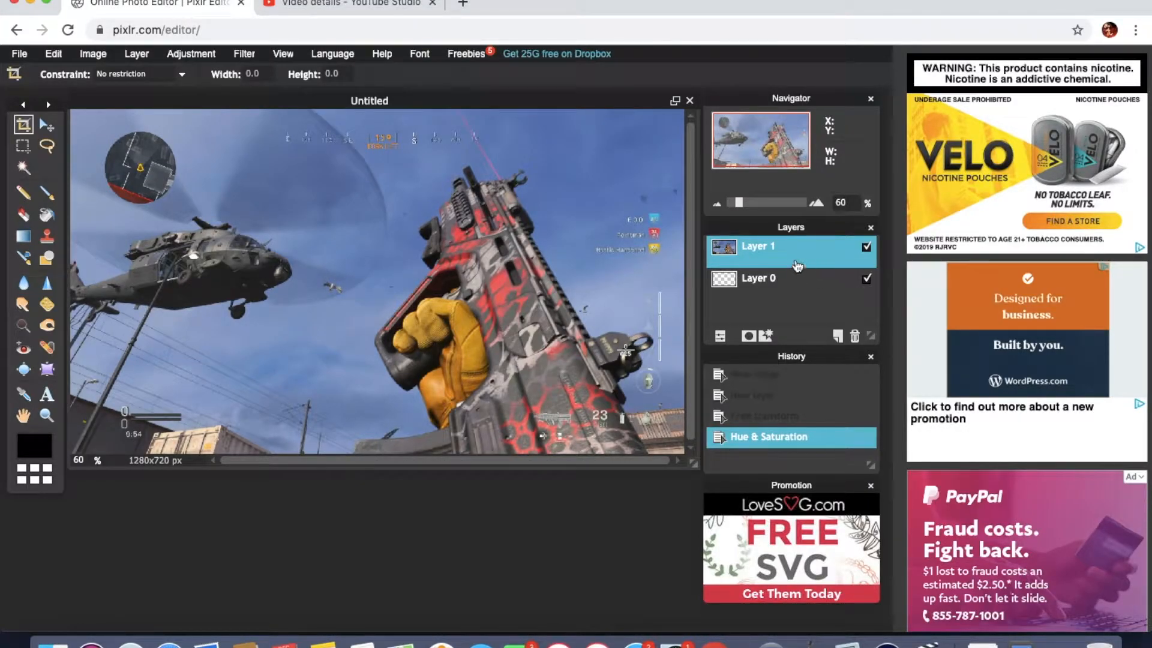
# - Duplicate the saturated screenshot layer, Layer 1
pyautogui.rightClick(788, 259)
pyautogui.click(852, 264)
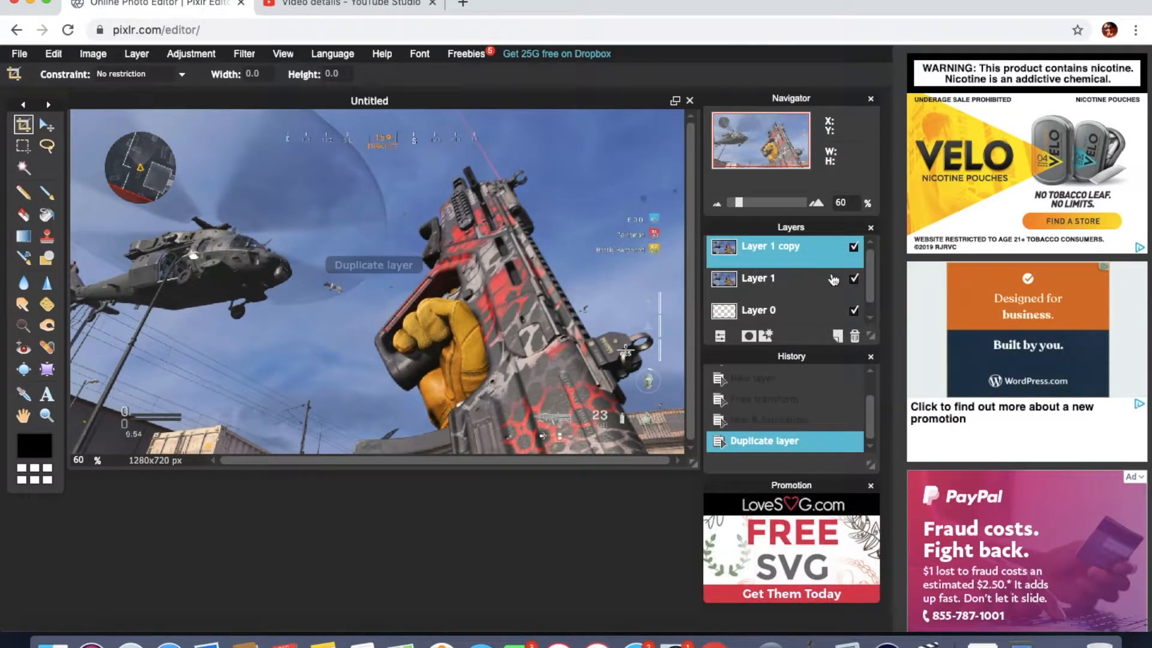
# - Hide Layer 1 and make Layer 1 copy the active layer, keeping the copy visible
pyautogui.click(840, 278)
pyautogui.click(853, 246)
pyautogui.click(853, 279)
pyautogui.click(853, 279)
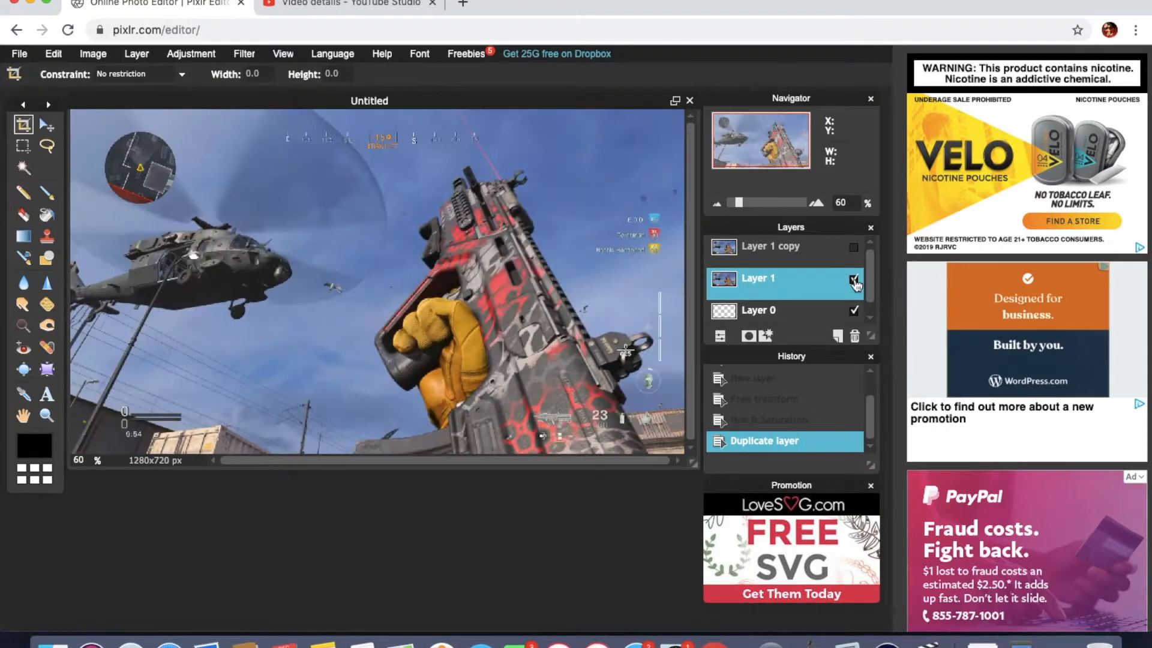
pyautogui.click(854, 279)
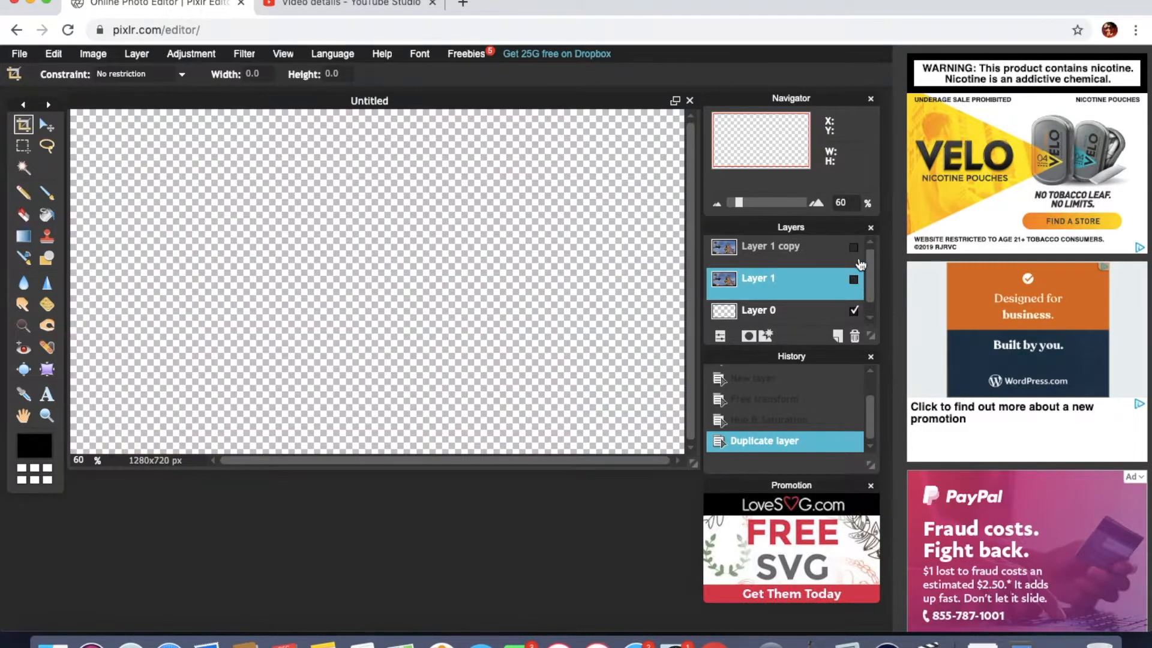
pyautogui.click(854, 279)
pyautogui.click(853, 246)
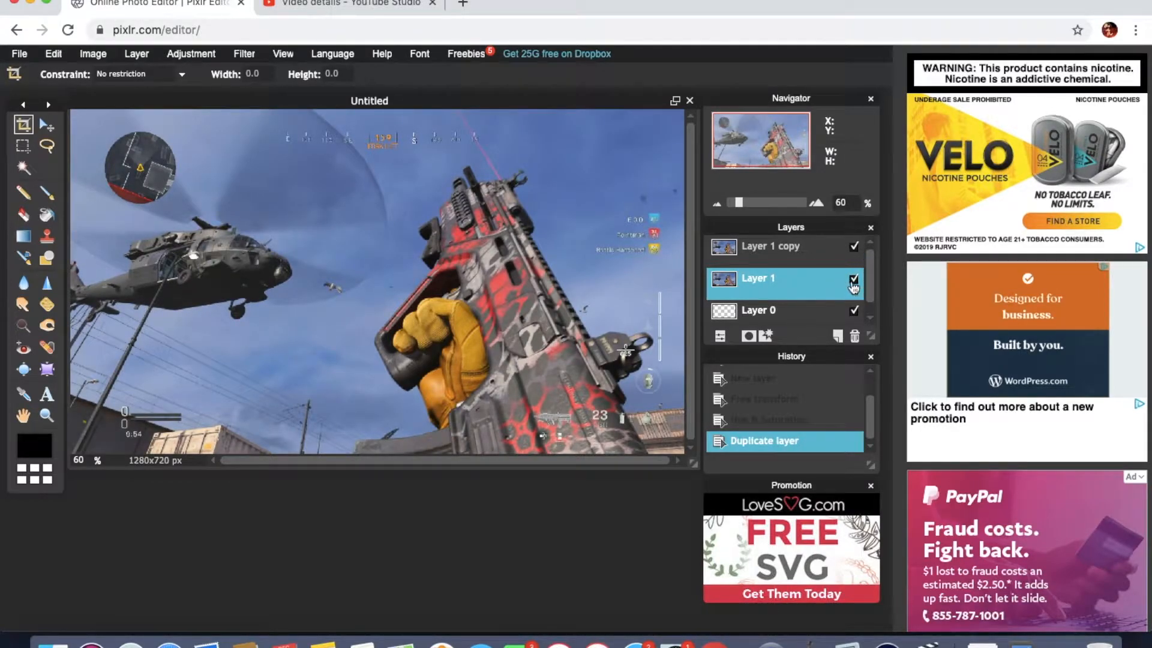
pyautogui.click(780, 261)
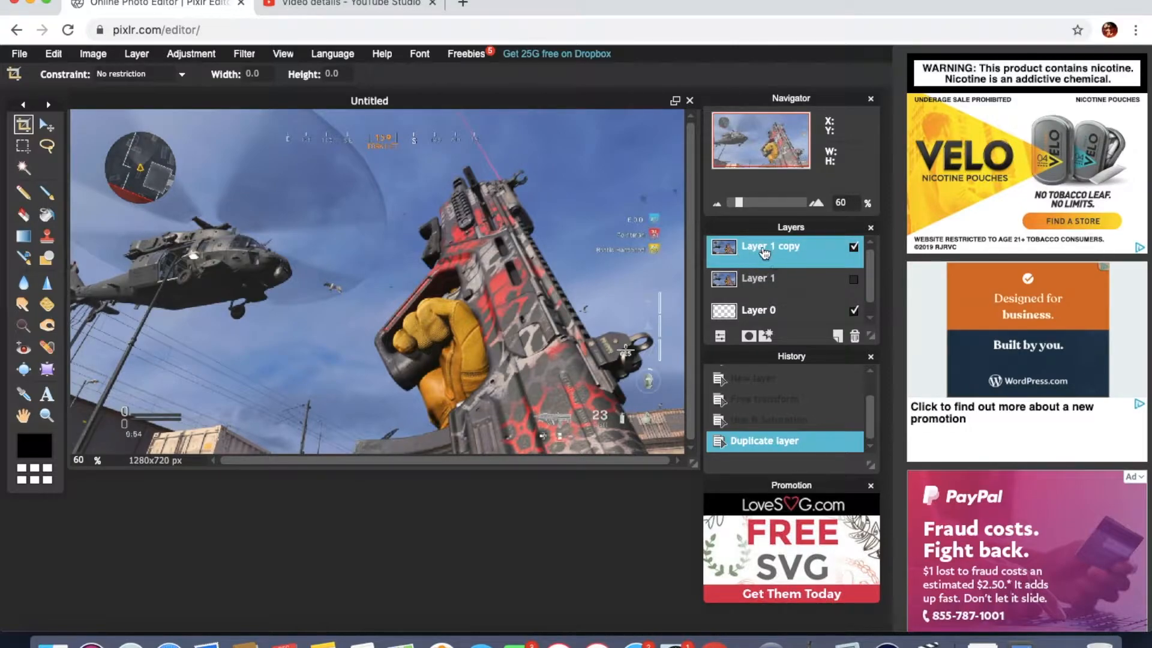
pyautogui.click(804, 279)
pyautogui.click(785, 248)
pyautogui.click(853, 248)
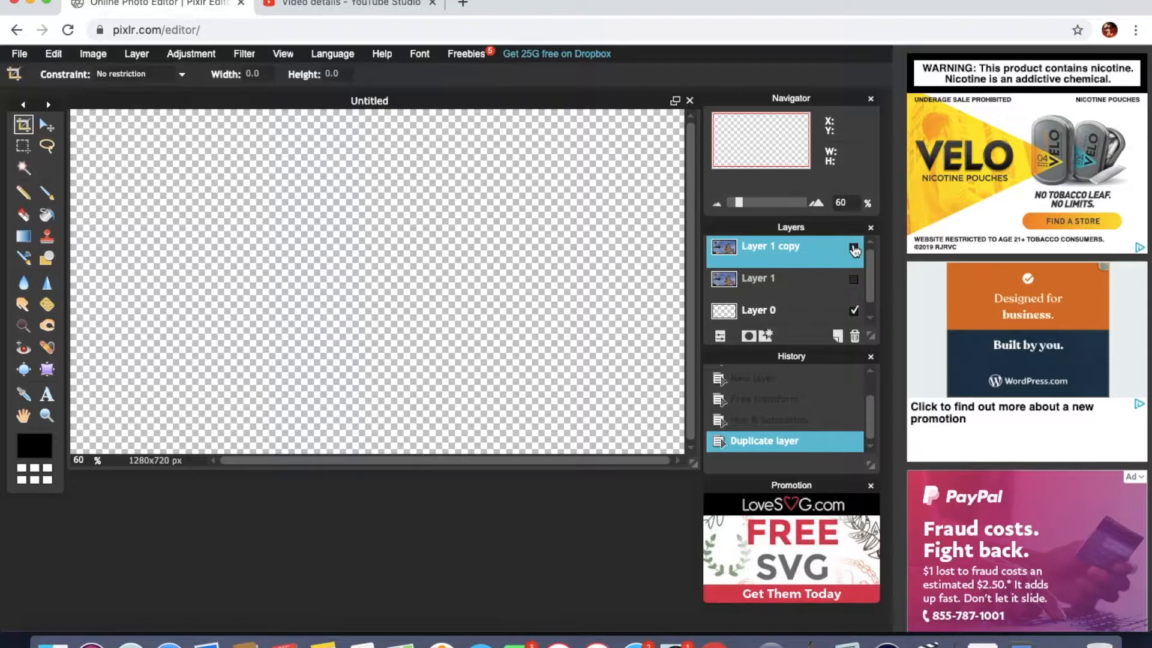
pyautogui.click(854, 248)
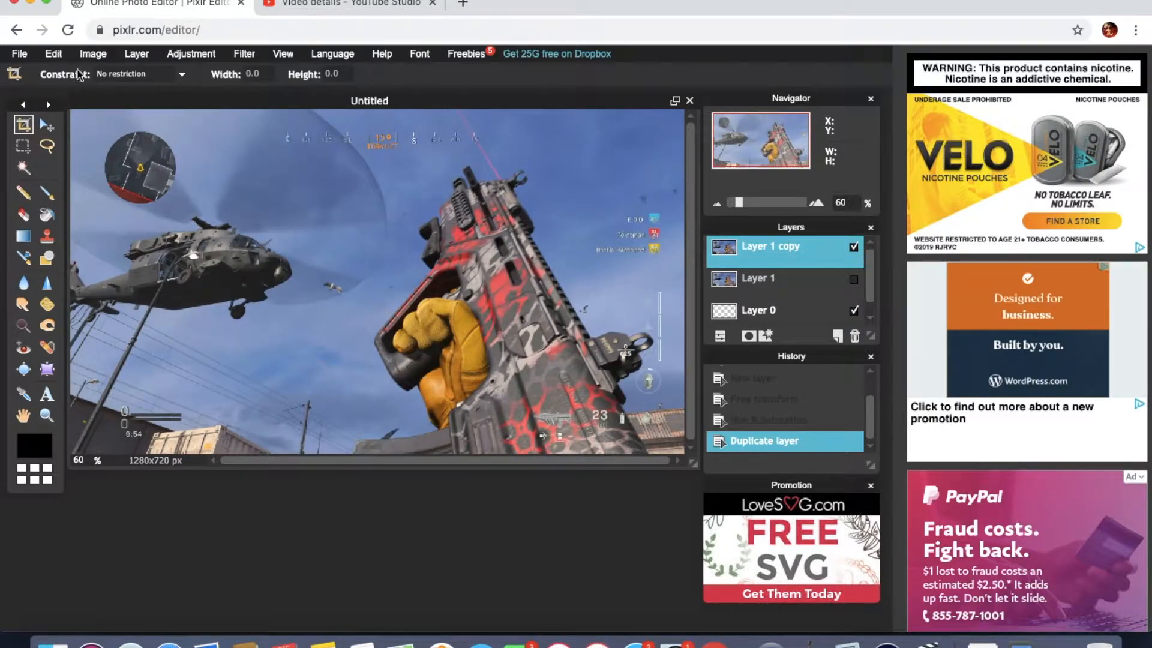
# - Erase the helicopter half of Layer 1 copy using the Eraser with a hard round brush of size 200
pyautogui.click(24, 214)
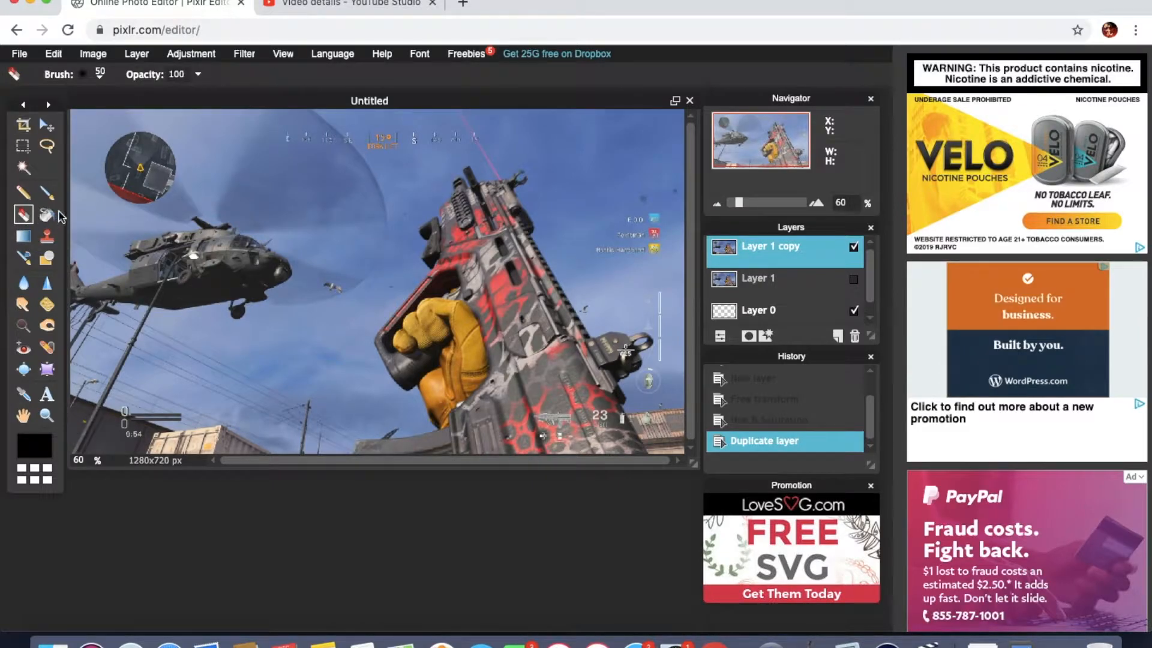
pyautogui.click(103, 83)
pyautogui.click(341, 109)
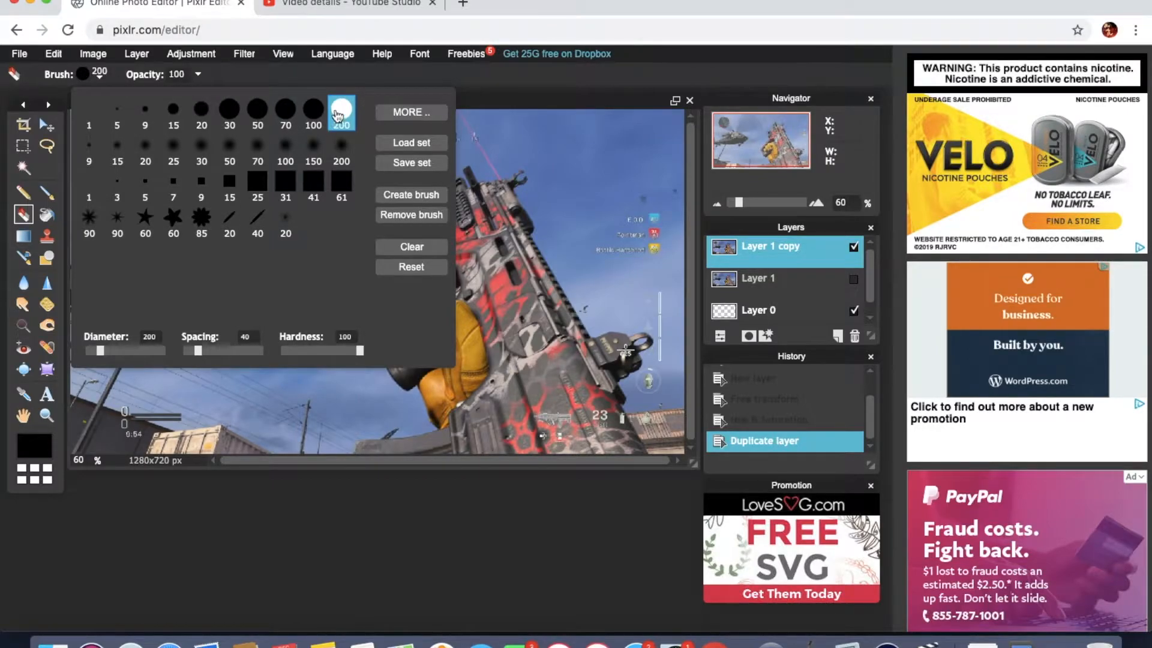
pyautogui.click(523, 97)
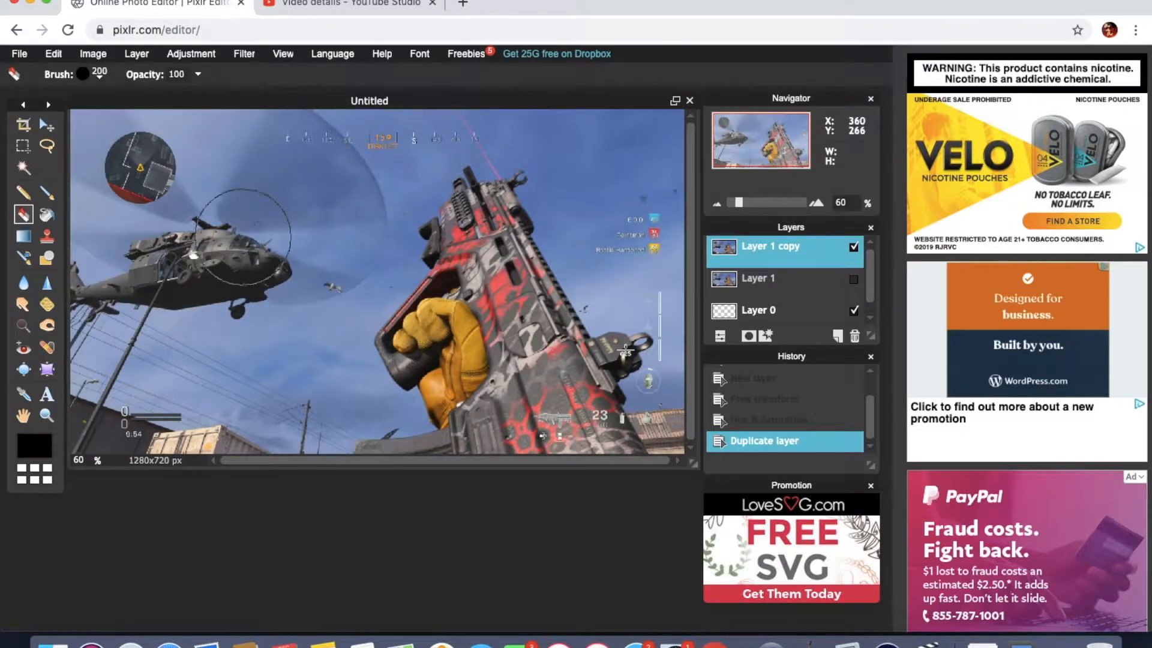
pyautogui.moveTo(189, 160)
pyautogui.mouseDown()
pyautogui.moveTo(112, 183)
pyautogui.moveTo(89, 273)
pyautogui.moveTo(140, 485)
pyautogui.moveTo(193, 319)
pyautogui.moveTo(184, 183)
pyautogui.moveTo(153, 155)
pyautogui.moveTo(150, 365)
pyautogui.moveTo(87, 91)
pyautogui.moveTo(82, 104)
pyautogui.moveTo(208, 100)
pyautogui.moveTo(318, 119)
pyautogui.moveTo(290, 233)
pyautogui.moveTo(290, 488)
pyautogui.moveTo(233, 425)
pyautogui.moveTo(253, 245)
pyautogui.moveTo(237, 104)
pyautogui.moveTo(294, 198)
pyautogui.moveTo(308, 407)
pyautogui.moveTo(268, 360)
pyautogui.mouseUp()
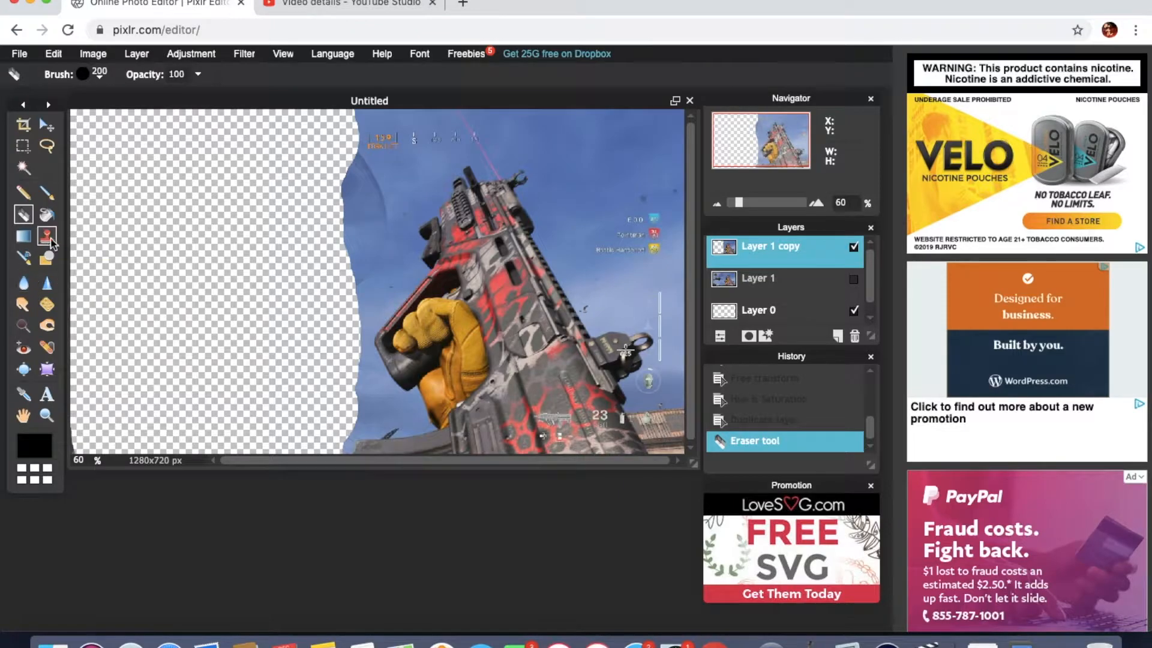
# - Try to select the sky on Layer 1 copy using the Wand tool with tolerance 255
pyautogui.click(21, 171)
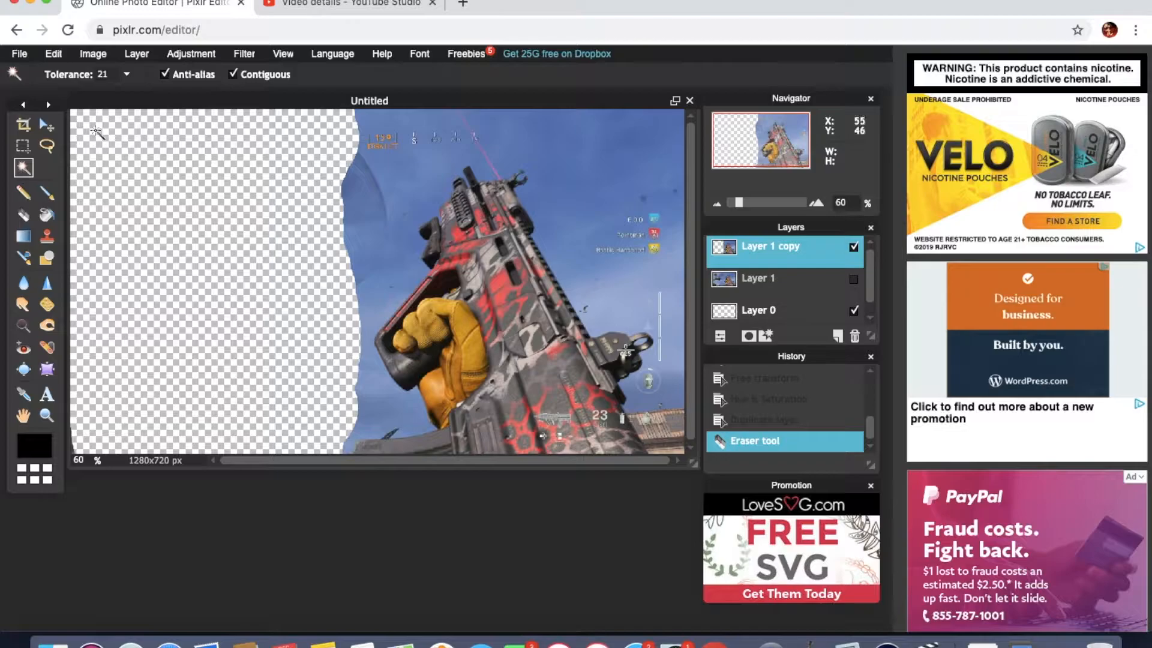
pyautogui.click(126, 74)
pyautogui.click(133, 96)
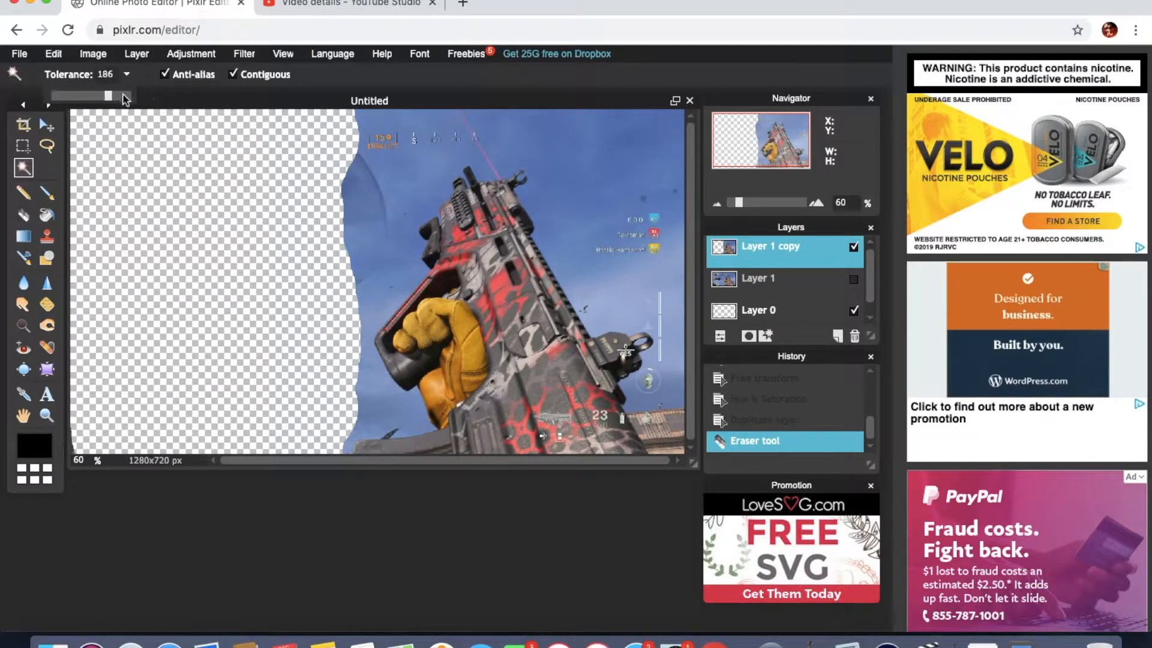
pyautogui.click(564, 198)
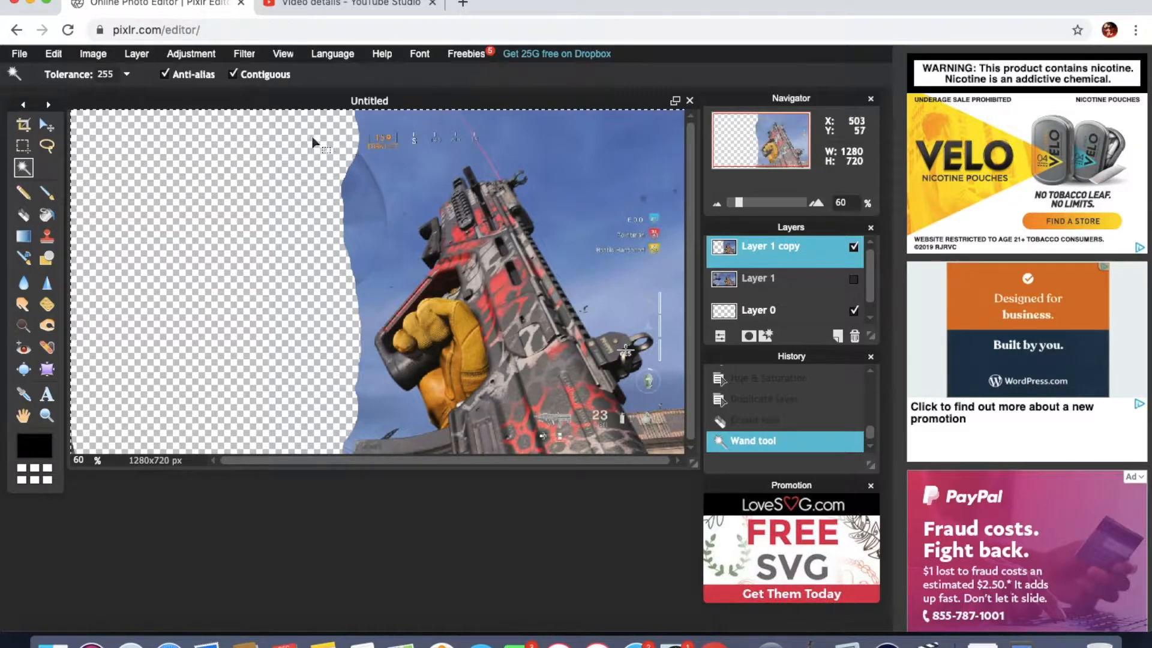
pyautogui.hotkey('ctrl', 'd')
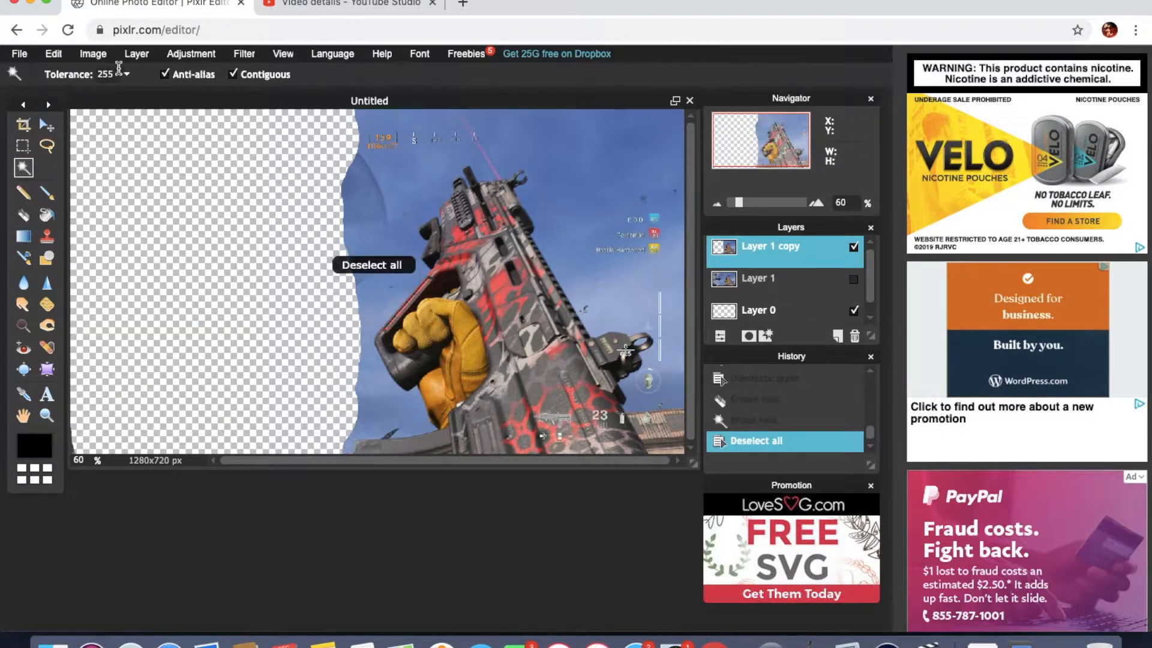
# - Select the sky areas around the gun with the Wand tool at tolerance 18, delete them from Layer 1 copy and deselect
pyautogui.click(128, 74)
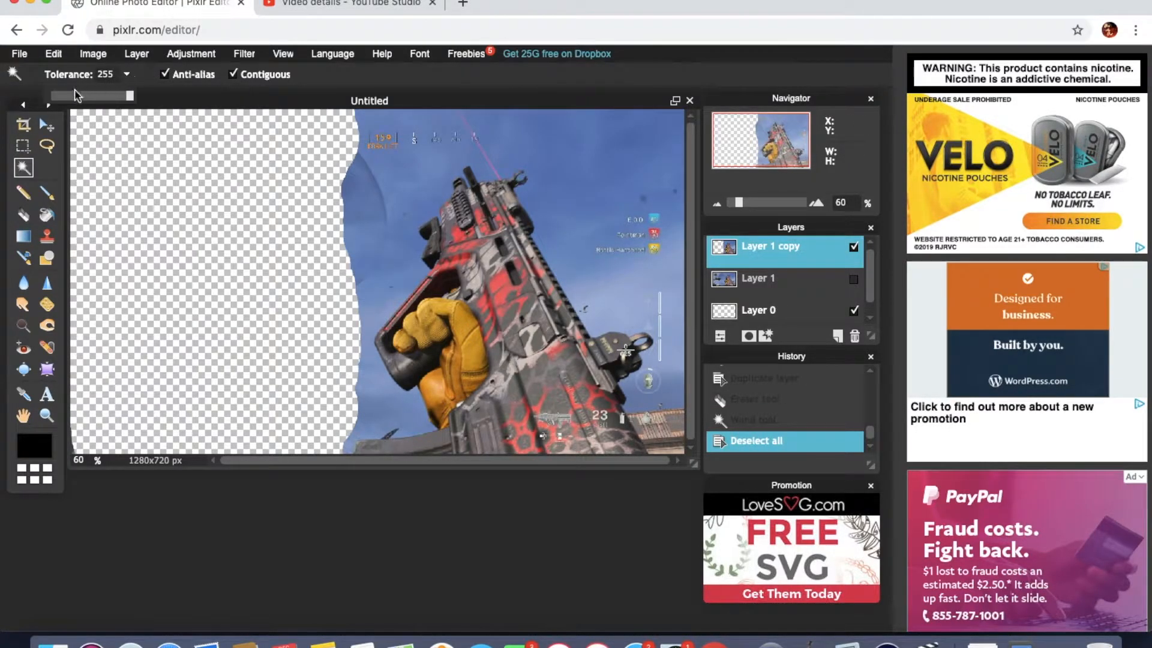
pyautogui.moveTo(61, 98); pyautogui.dragTo(52, 100)
pyautogui.click(588, 128)
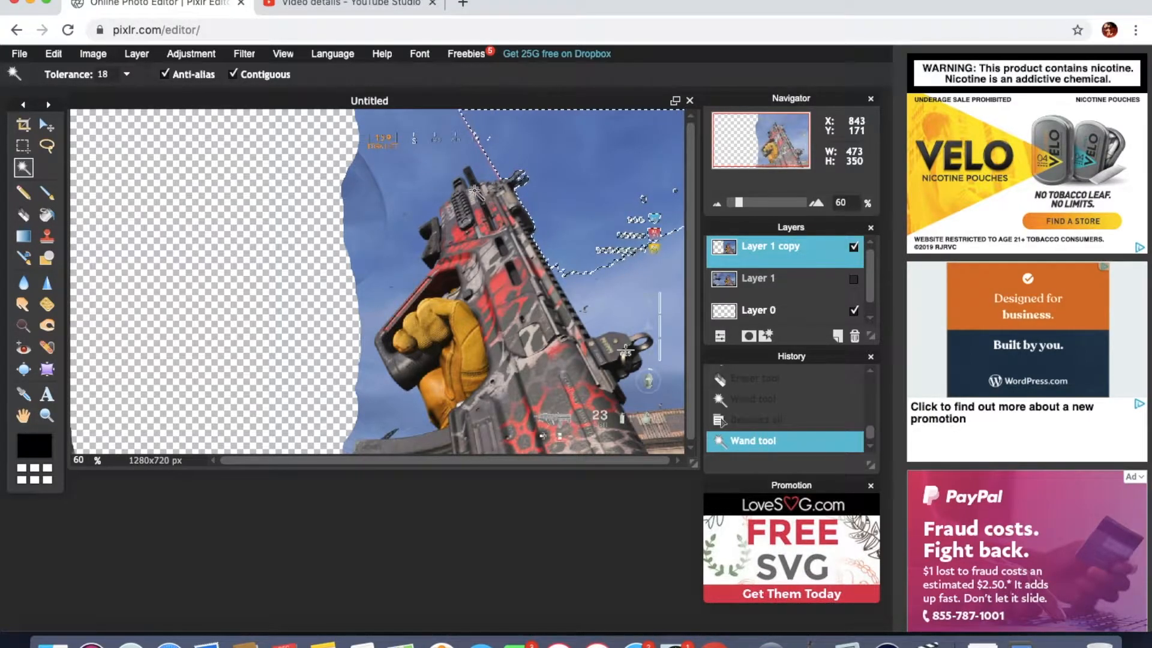
pyautogui.click(434, 186)
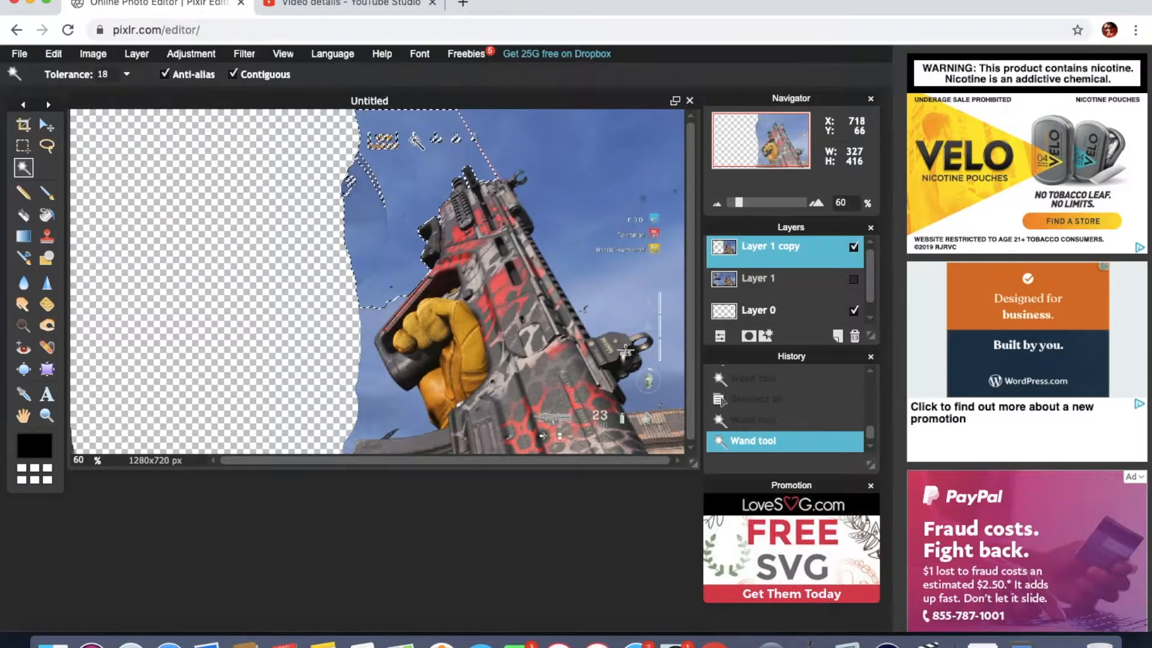
pyautogui.keyDown('shift'); pyautogui.click(374, 181); pyautogui.keyUp('shift')
pyautogui.keyDown('shift'); pyautogui.click(351, 185); pyautogui.keyUp('shift')
pyautogui.keyDown('shift'); pyautogui.click(404, 431); pyautogui.keyUp('shift')
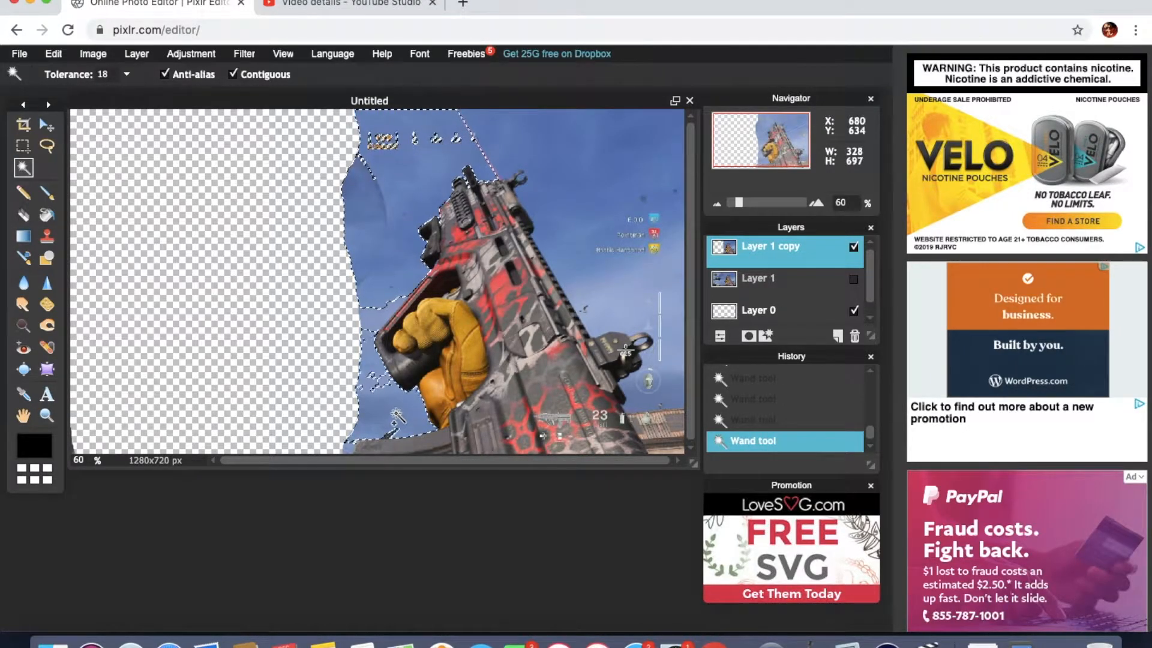
pyautogui.keyDown('shift'); pyautogui.click(662, 406); pyautogui.keyUp('shift')
pyautogui.keyDown('shift'); pyautogui.click(664, 171); pyautogui.keyUp('shift')
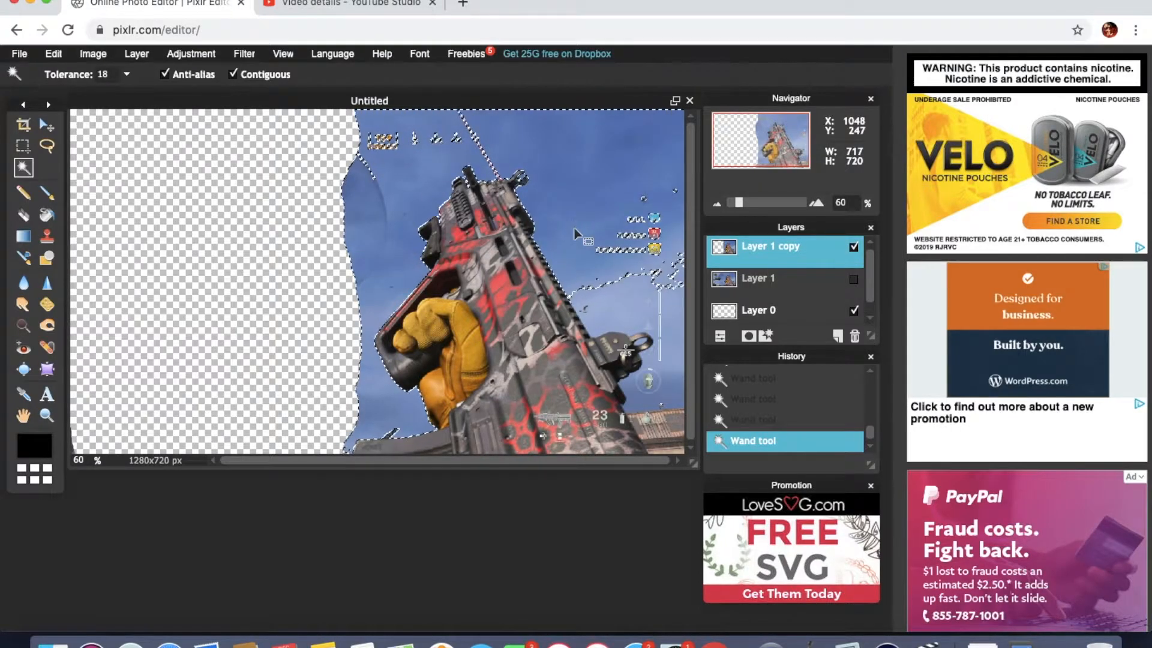
pyautogui.press('Delete')
pyautogui.press('super+d')
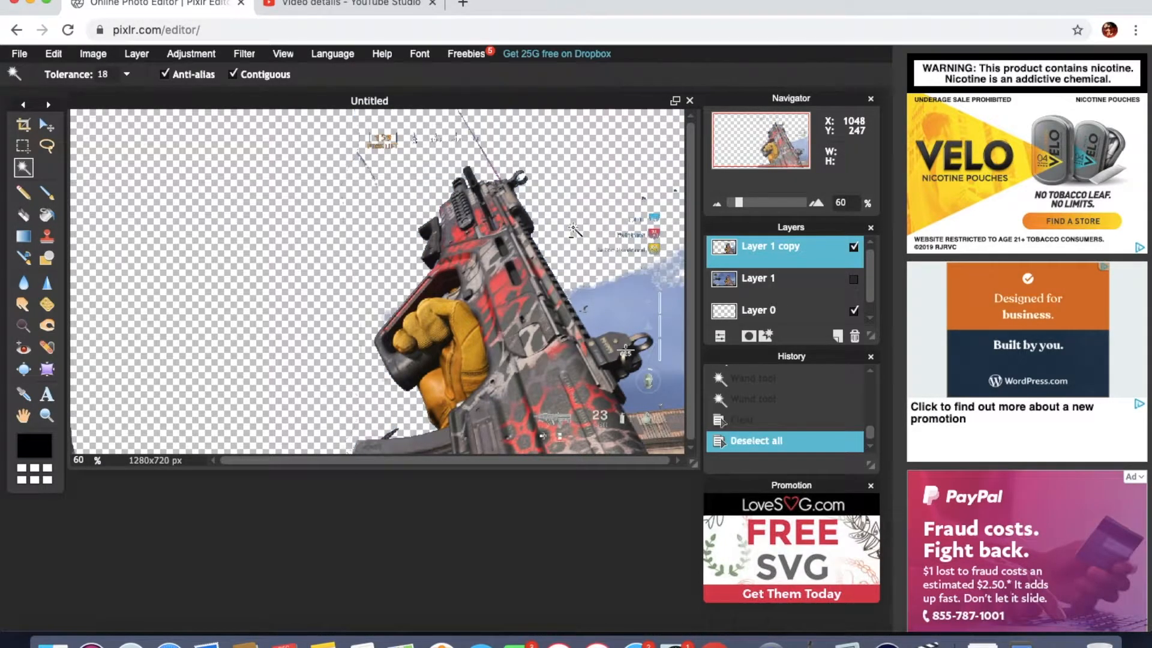
# - Erase the leftover HUD marks above and beside the gun with the size 200 brush, and set the Eraser to the size 50 hard round brush
pyautogui.click(24, 216)
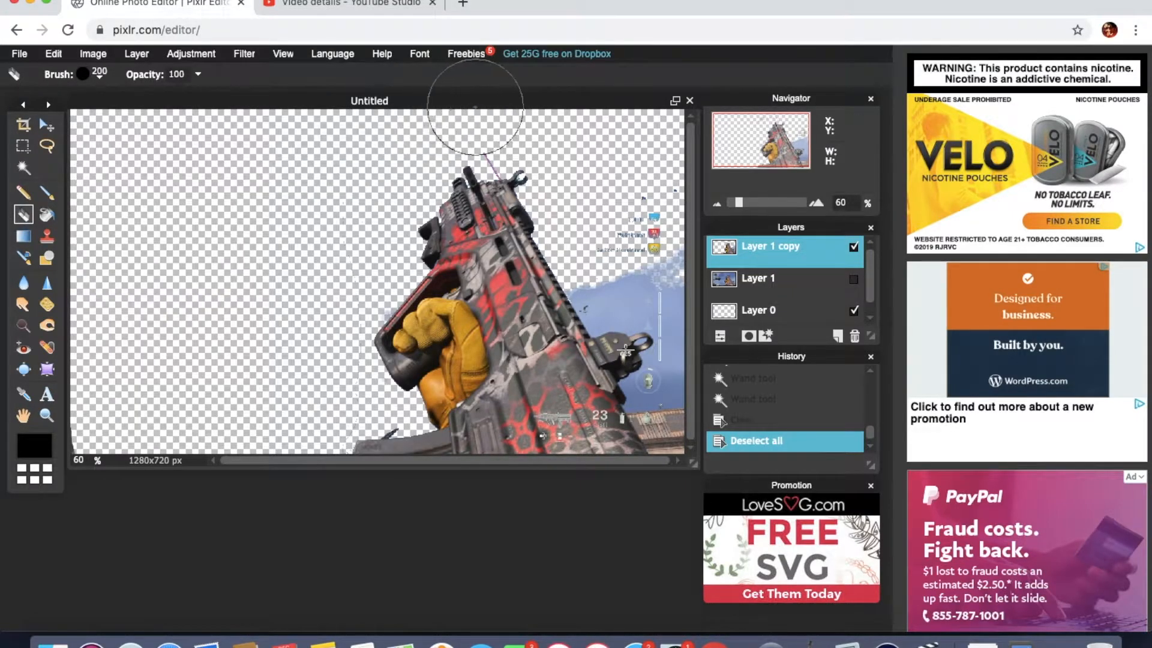
pyautogui.moveTo(636, 153)
pyautogui.mouseDown()
pyautogui.moveTo(653, 192)
pyautogui.moveTo(636, 253)
pyautogui.moveTo(652, 273)
pyautogui.moveTo(606, 246)
pyautogui.mouseUp()
pyautogui.click(97, 74)
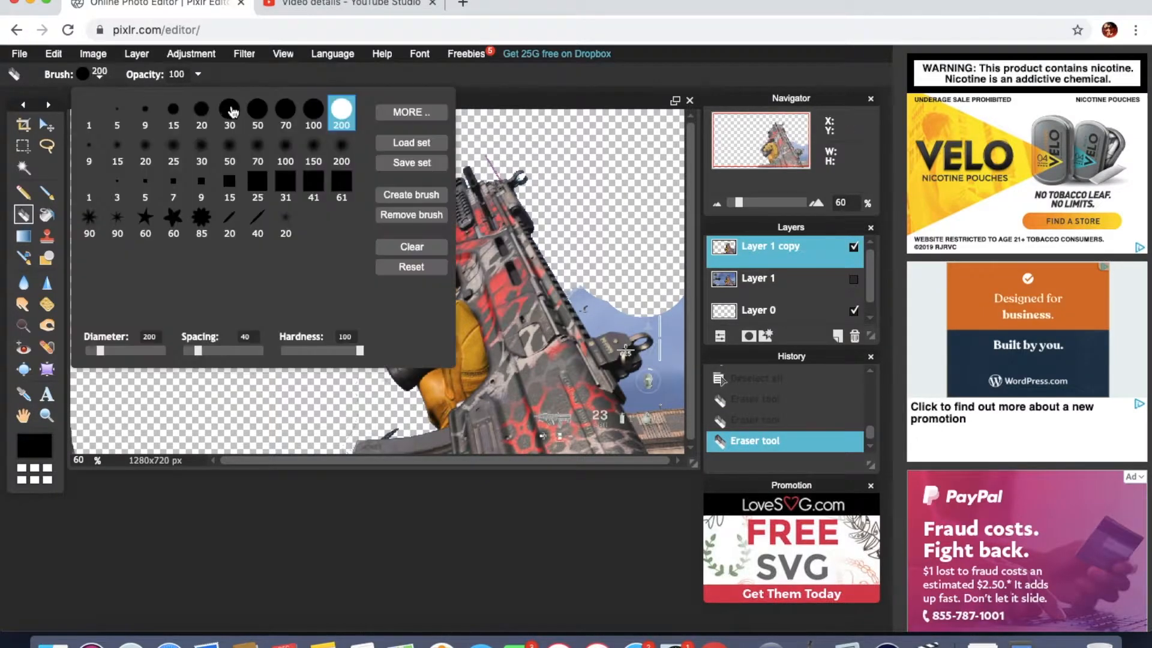
pyautogui.click(261, 112)
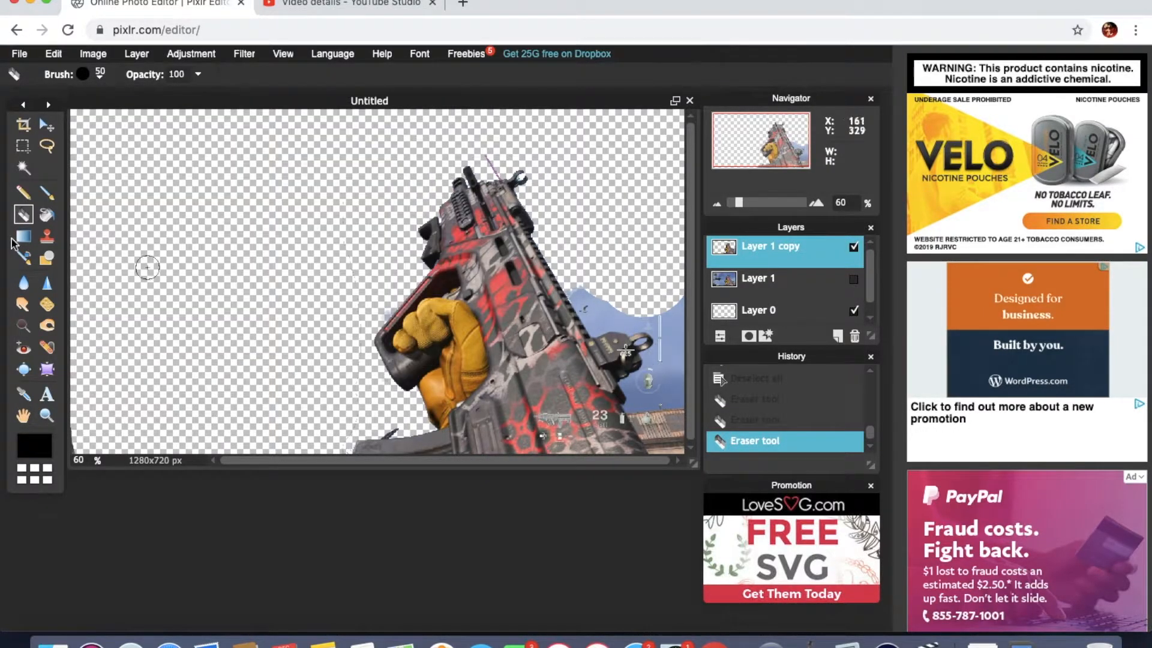
# - Select the remaining sky patch beside the gun's rear sight with the Wand tool and delete it
pyautogui.click(23, 168)
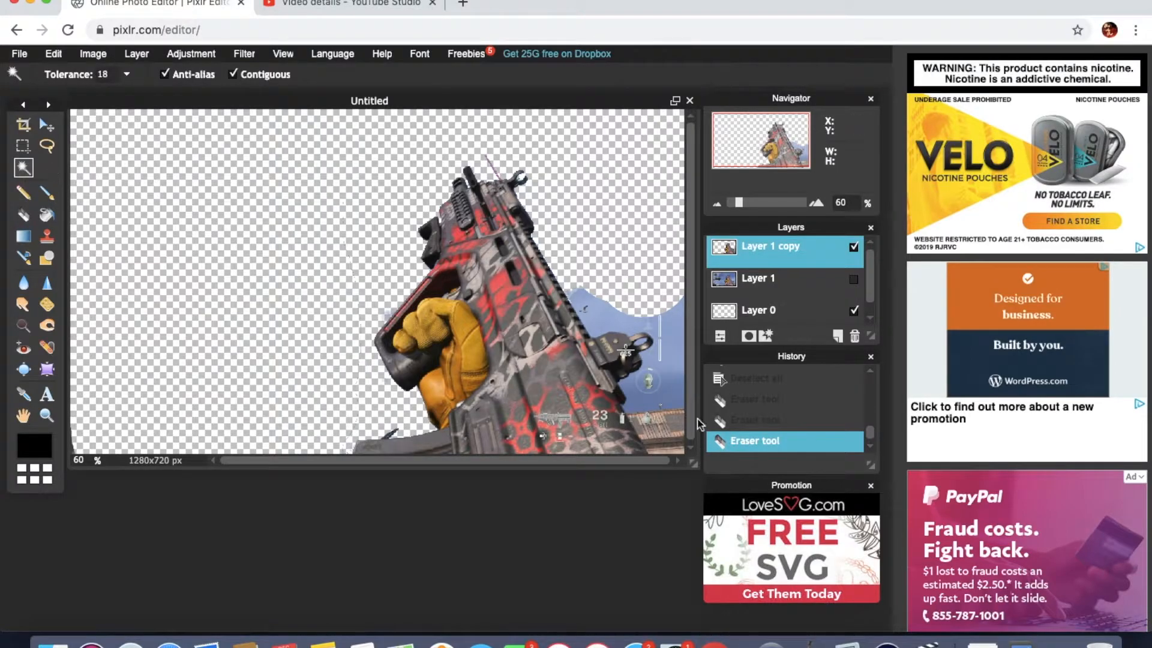
pyautogui.click(672, 385)
pyautogui.press('Delete')
# - Erase the laser line and background scraps around the gun with the size 50 Eraser, and undo the last stroke along the gun's edge
pyautogui.press('e')
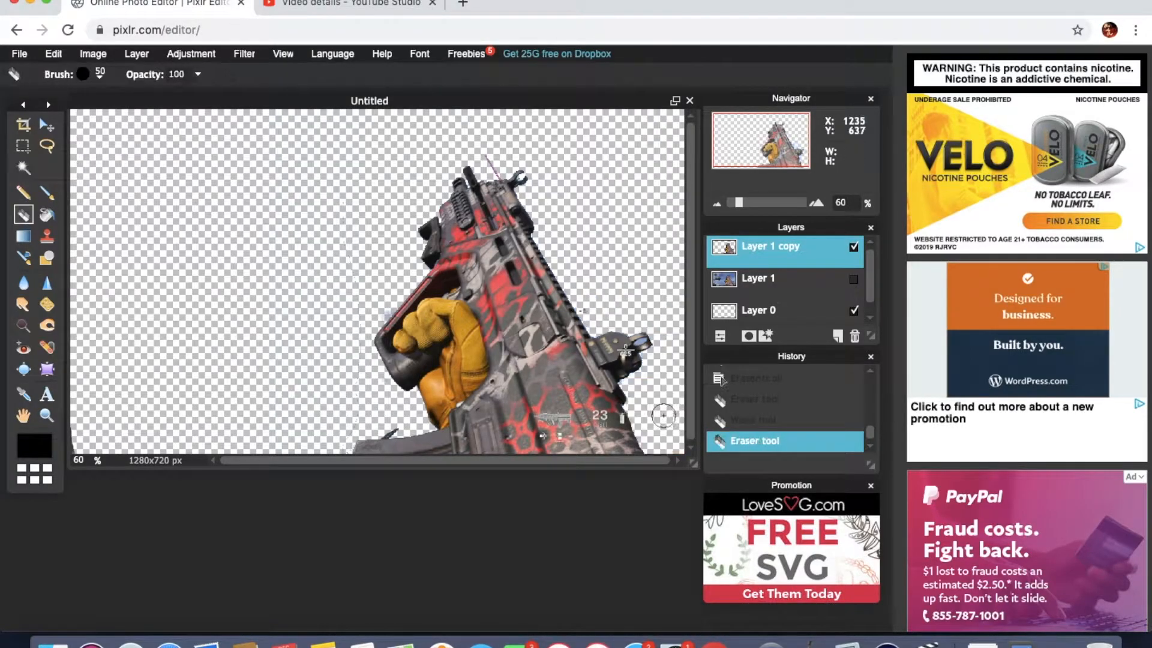
pyautogui.click(495, 167)
pyautogui.scroll(3, 495, 167)
pyautogui.moveTo(693, 282); pyautogui.dragTo(694, 418)
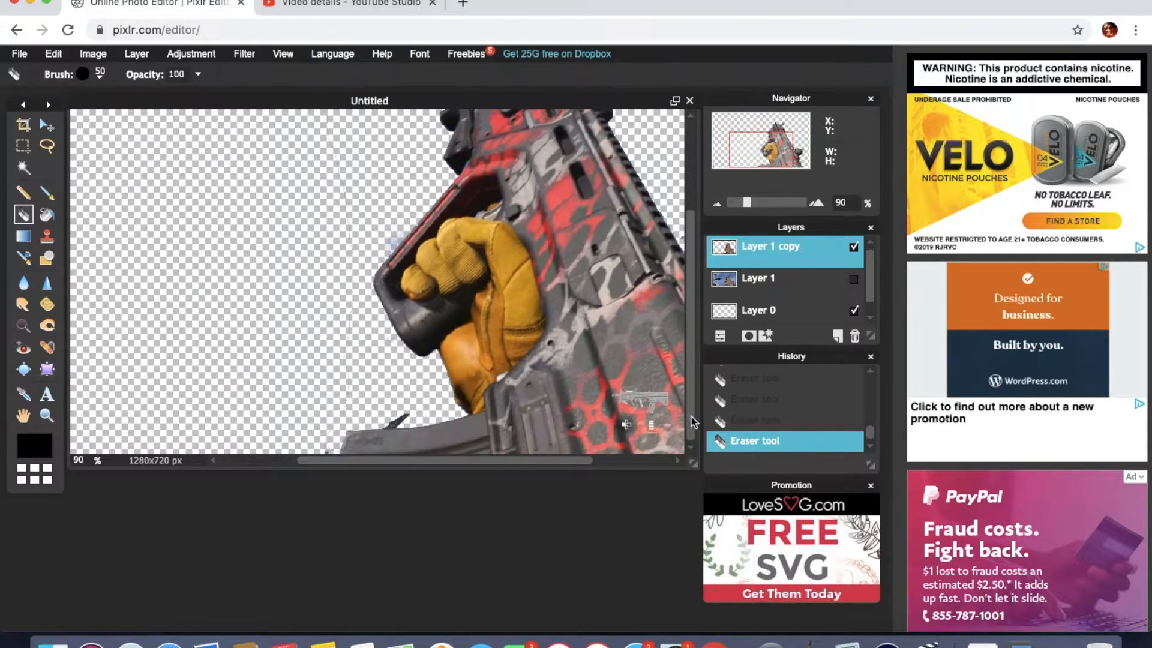
pyautogui.moveTo(404, 399)
pyautogui.mouseDown()
pyautogui.moveTo(396, 417)
pyautogui.moveTo(381, 413)
pyautogui.mouseUp()
pyautogui.scroll(-3, 605, 365)
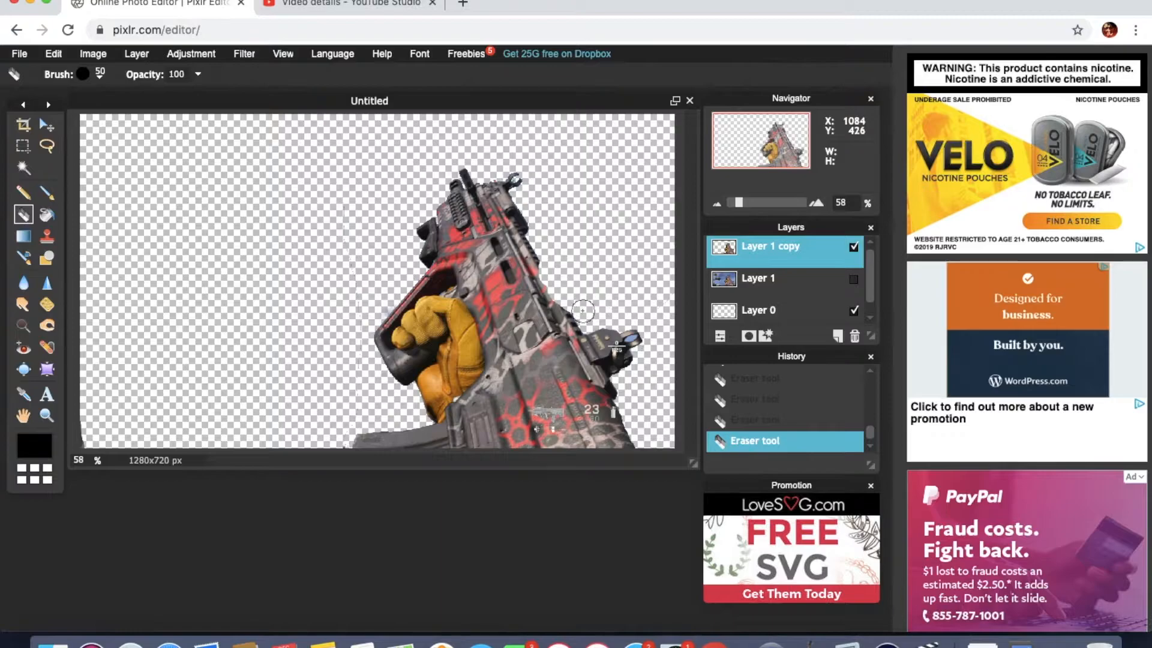
pyautogui.hotkey('ctrl', 'z')
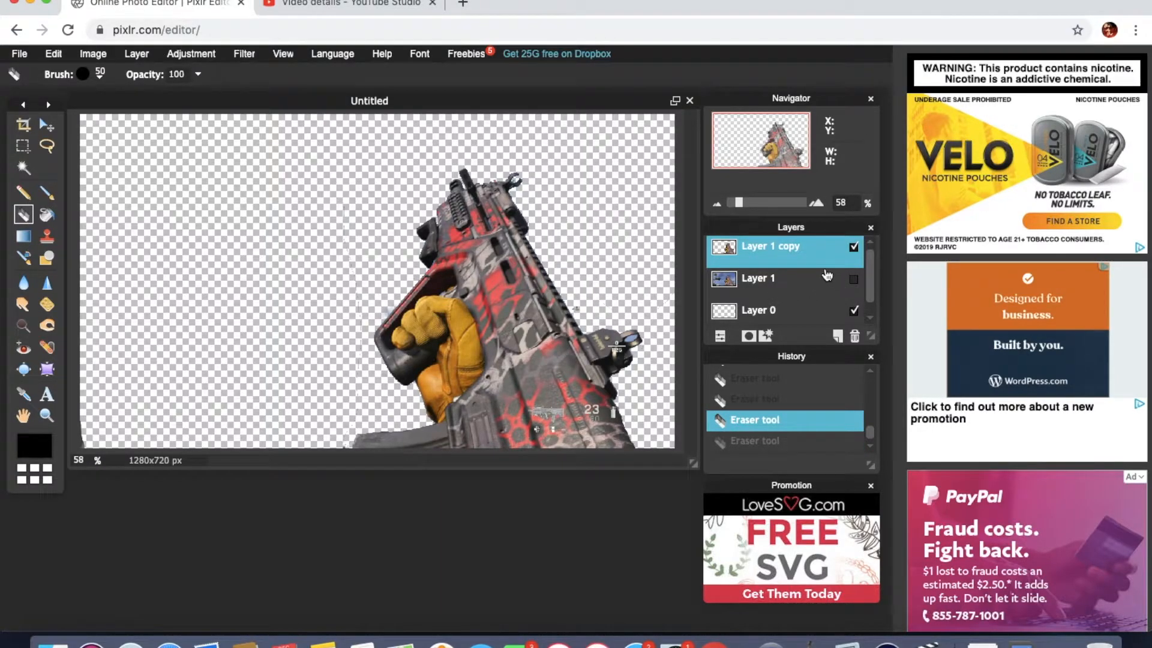
# - Show Layer 1 and make it the active layer
pyautogui.click(764, 291)
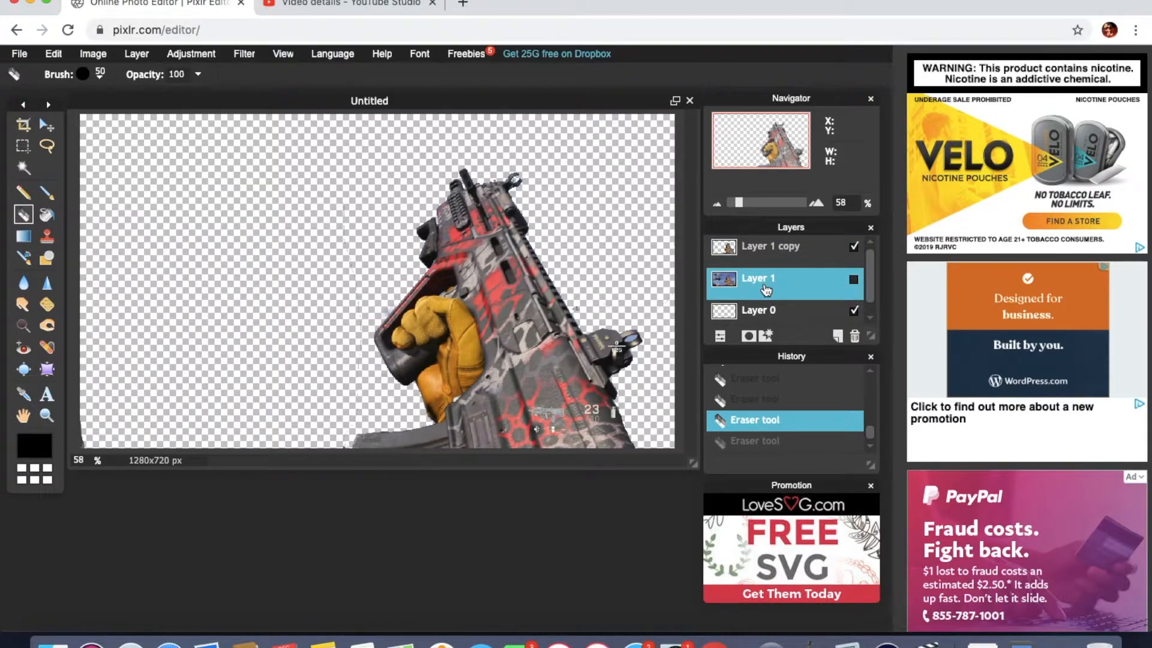
pyautogui.click(854, 279)
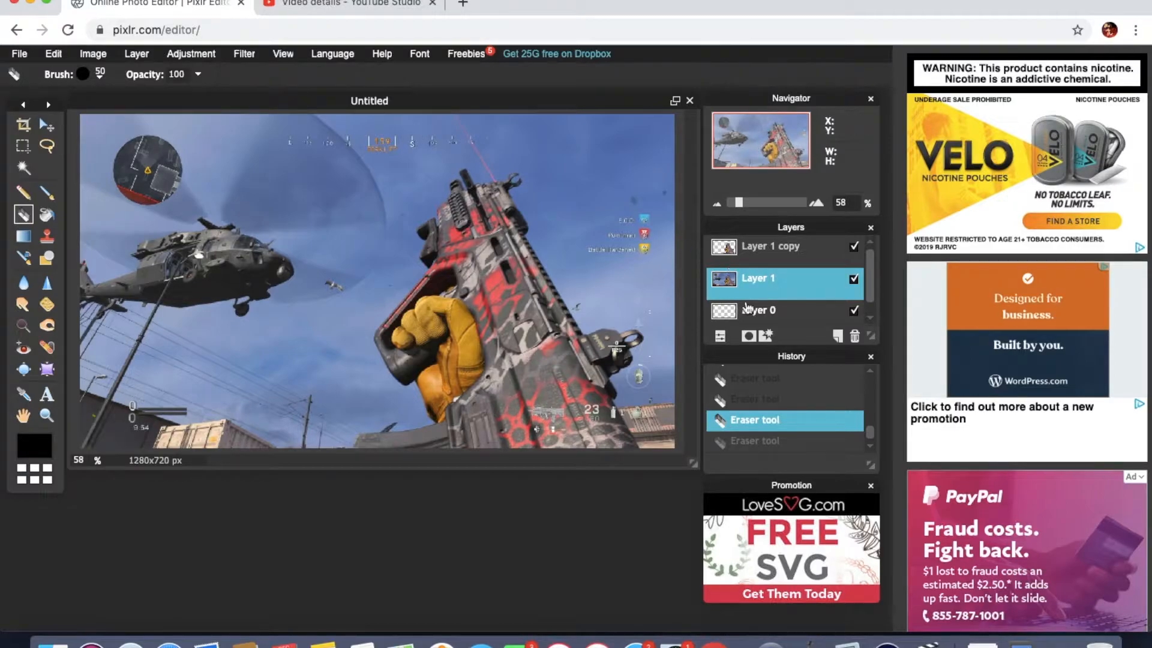
pyautogui.click(743, 249)
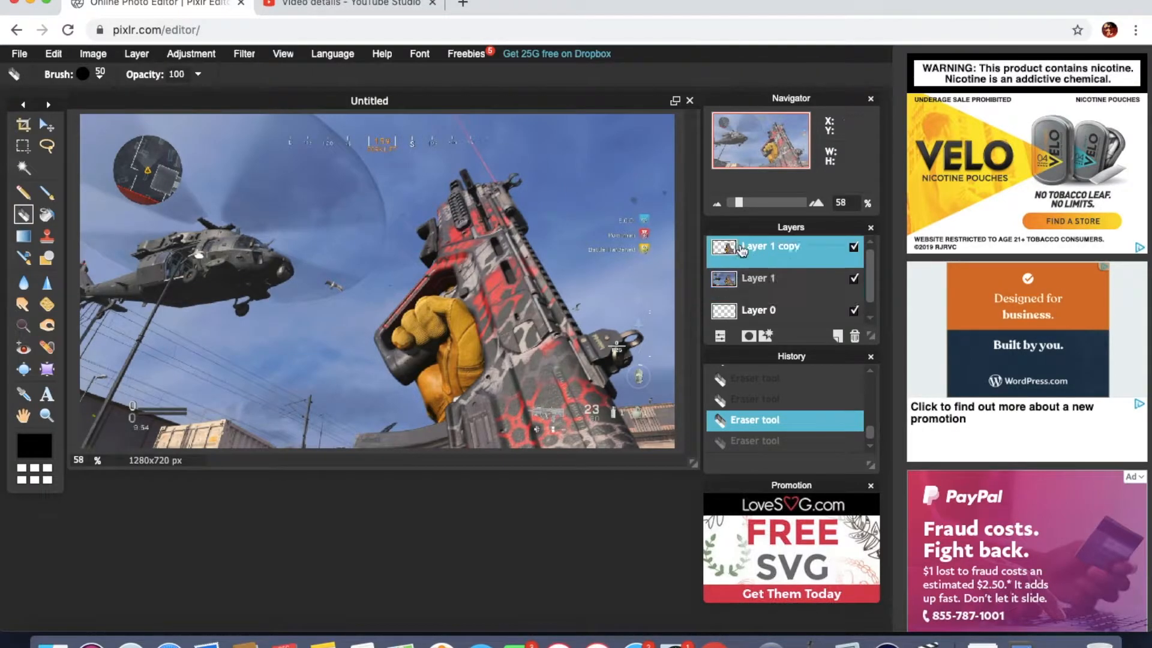
pyautogui.click(757, 280)
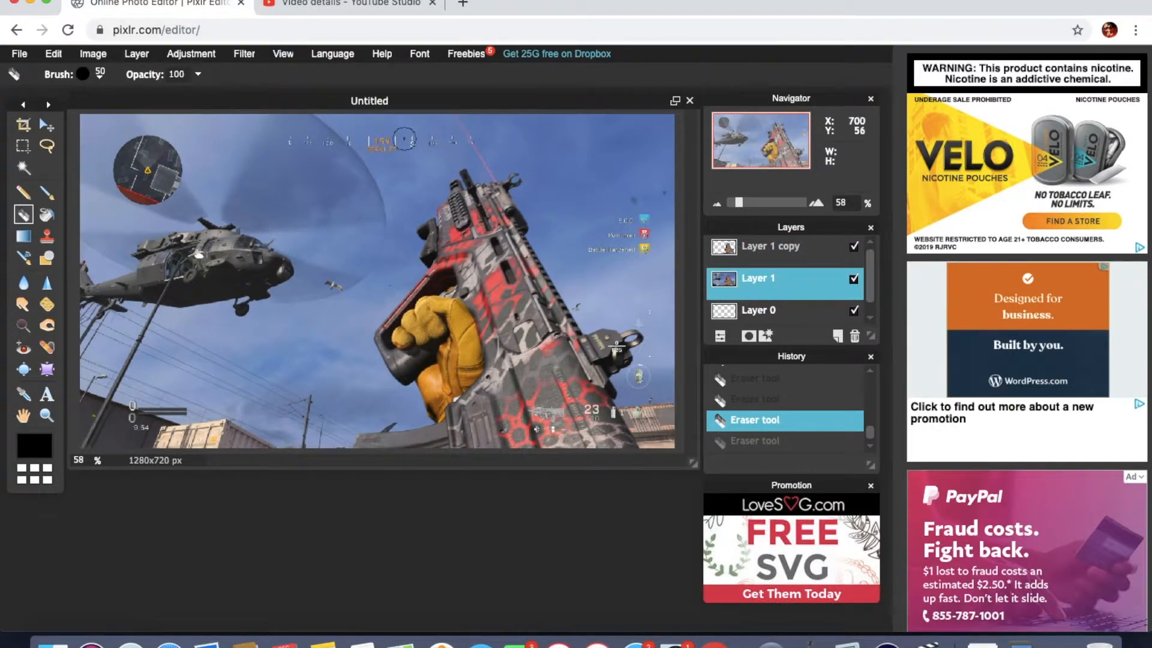
# - Apply a Gaussian blur to Layer 1, trying several amounts and keeping a moderate one that leaves the helicopter recognizable
pyautogui.click(250, 56)
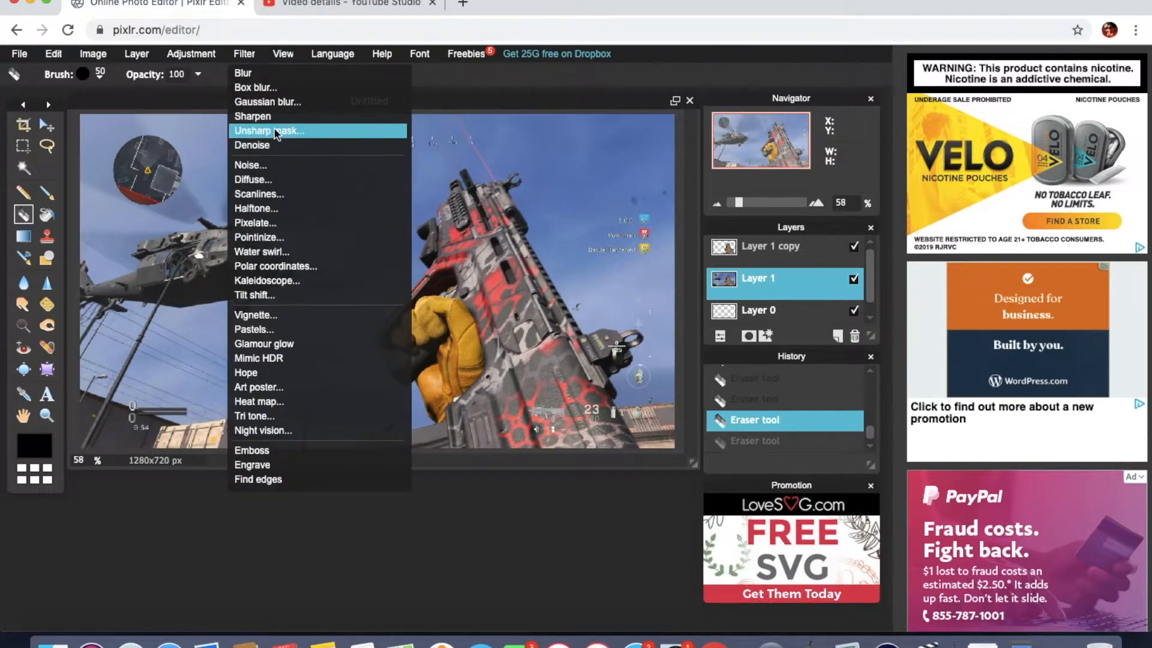
pyautogui.click(273, 103)
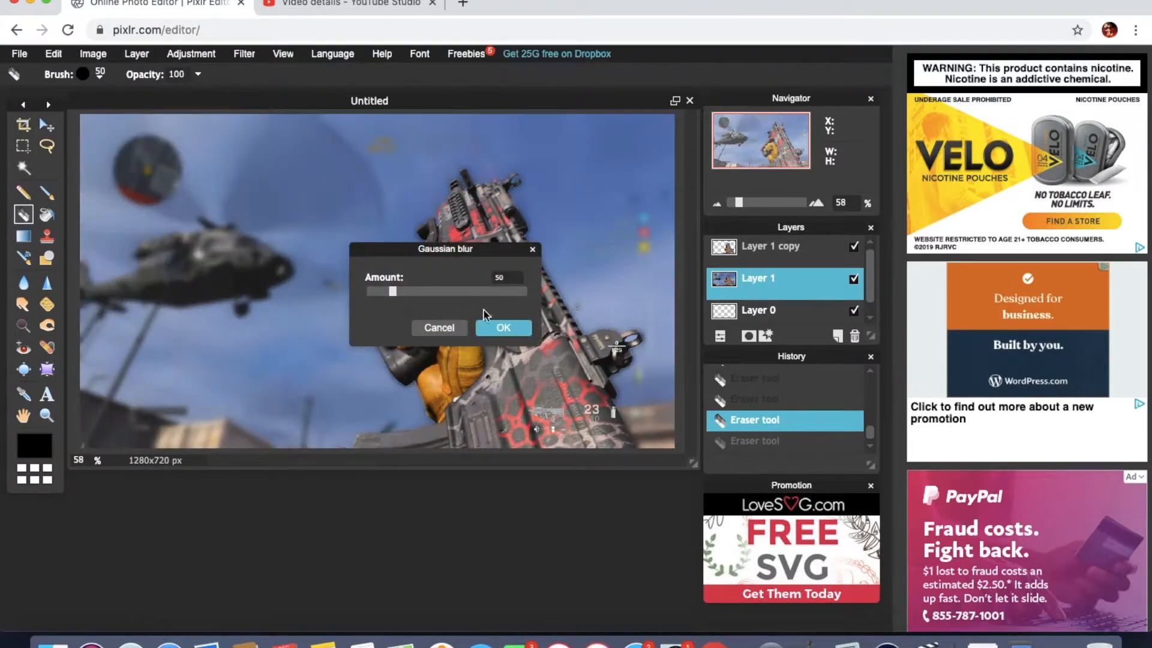
pyautogui.moveTo(458, 255); pyautogui.dragTo(162, 145)
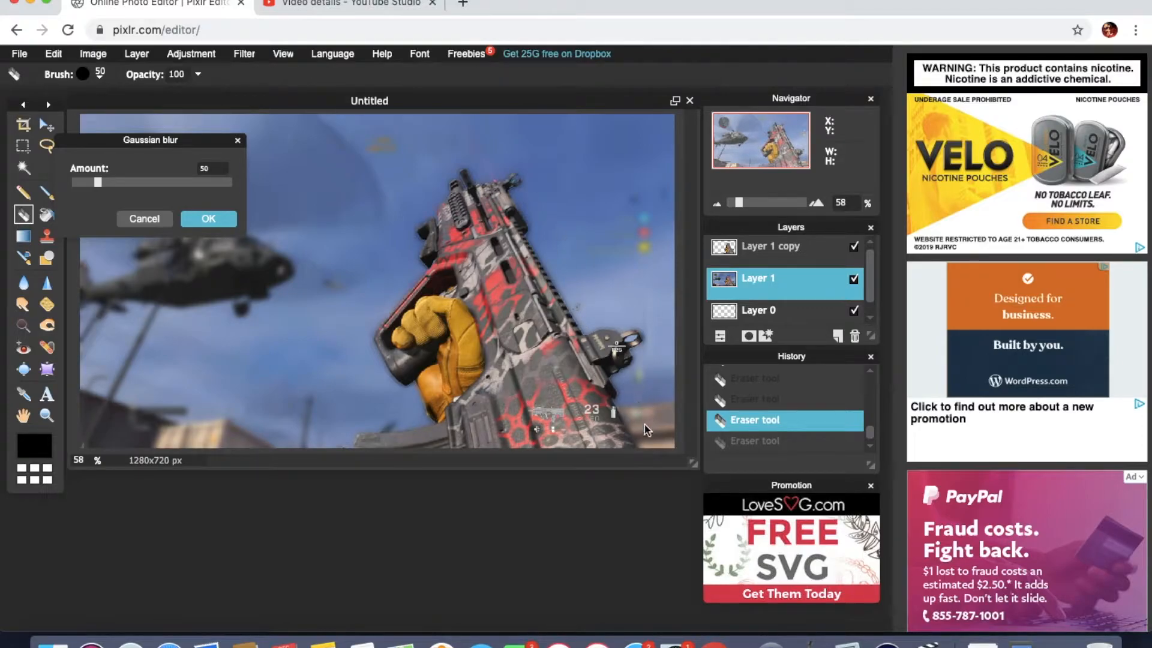
pyautogui.moveTo(94, 186); pyautogui.dragTo(327, 193)
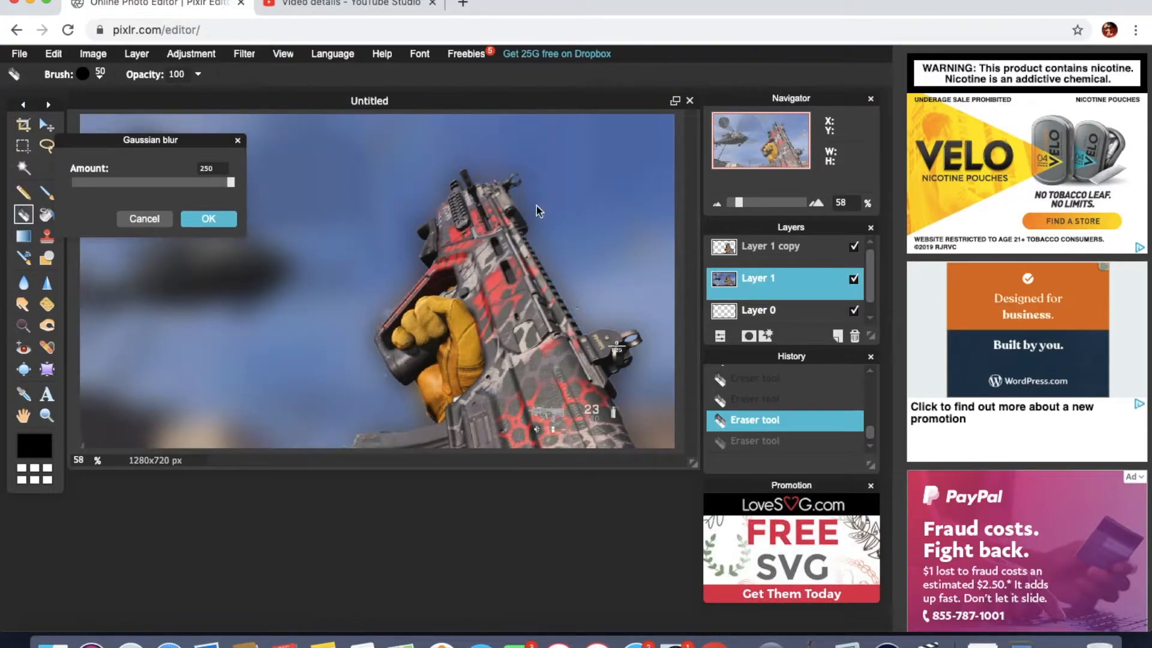
pyautogui.click(126, 181)
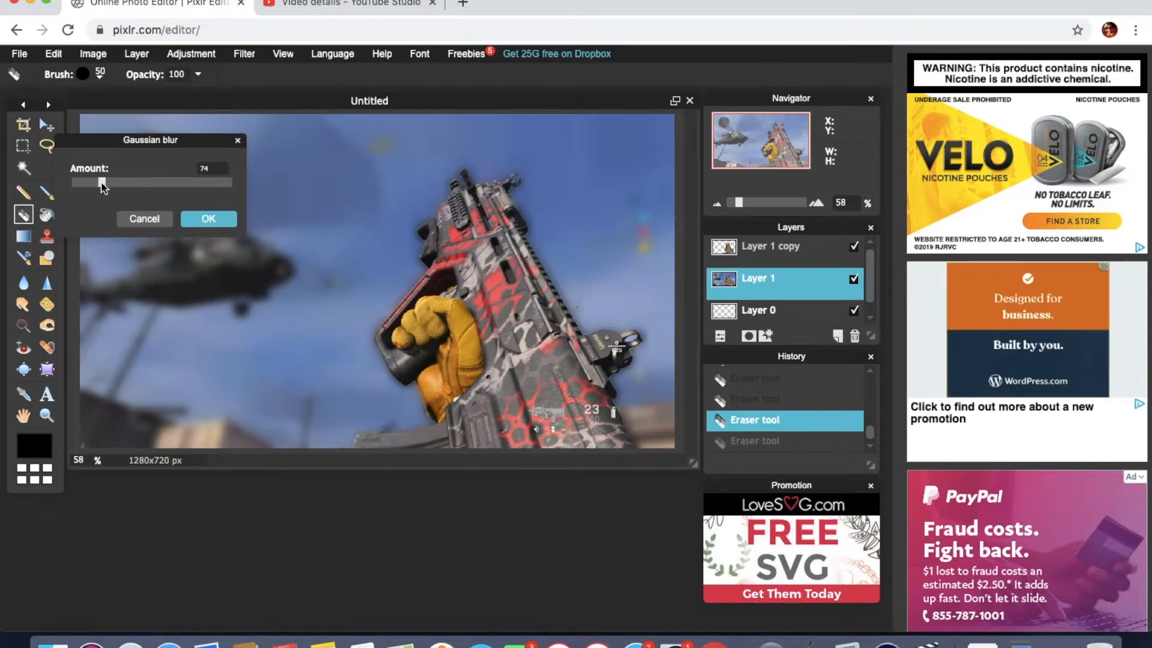
pyautogui.moveTo(174, 140); pyautogui.dragTo(145, 94)
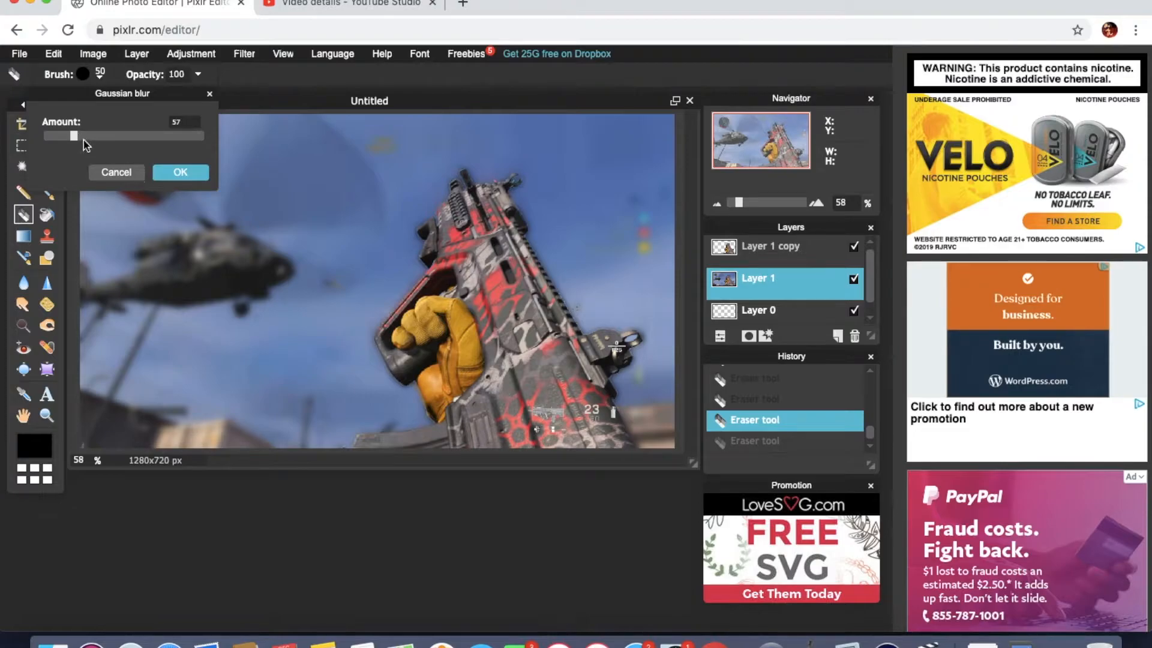
pyautogui.moveTo(71, 139); pyautogui.dragTo(66, 141)
pyautogui.click(180, 173)
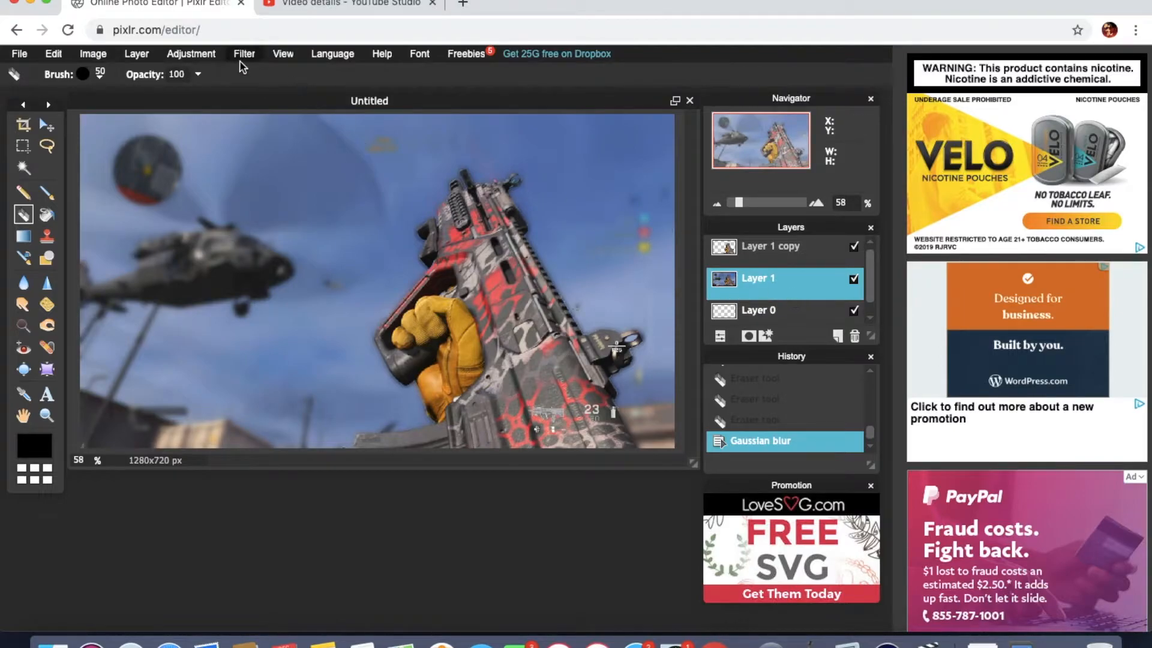
# - Increase the saturation of the blurred background on Layer 1 with a Hue & Saturation adjustment
pyautogui.click(191, 54)
pyautogui.click(229, 86)
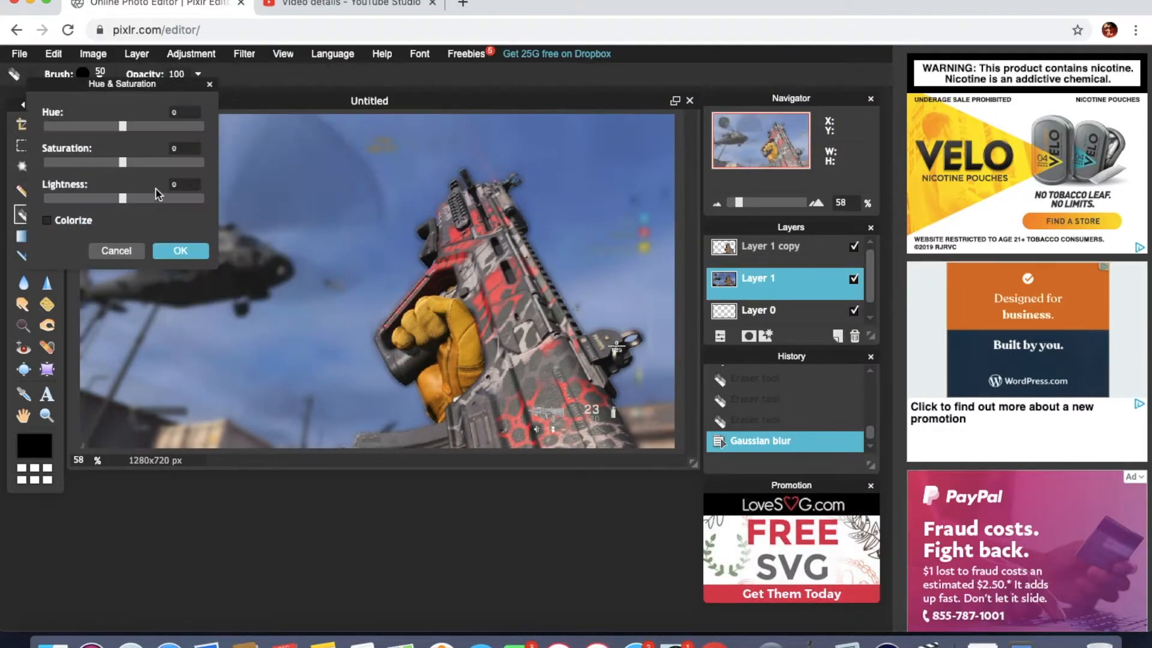
pyautogui.click(196, 255)
# - Increase the saturation of the gun cutout on Layer 1 copy with a Hue & Saturation adjustment
pyautogui.click(774, 246)
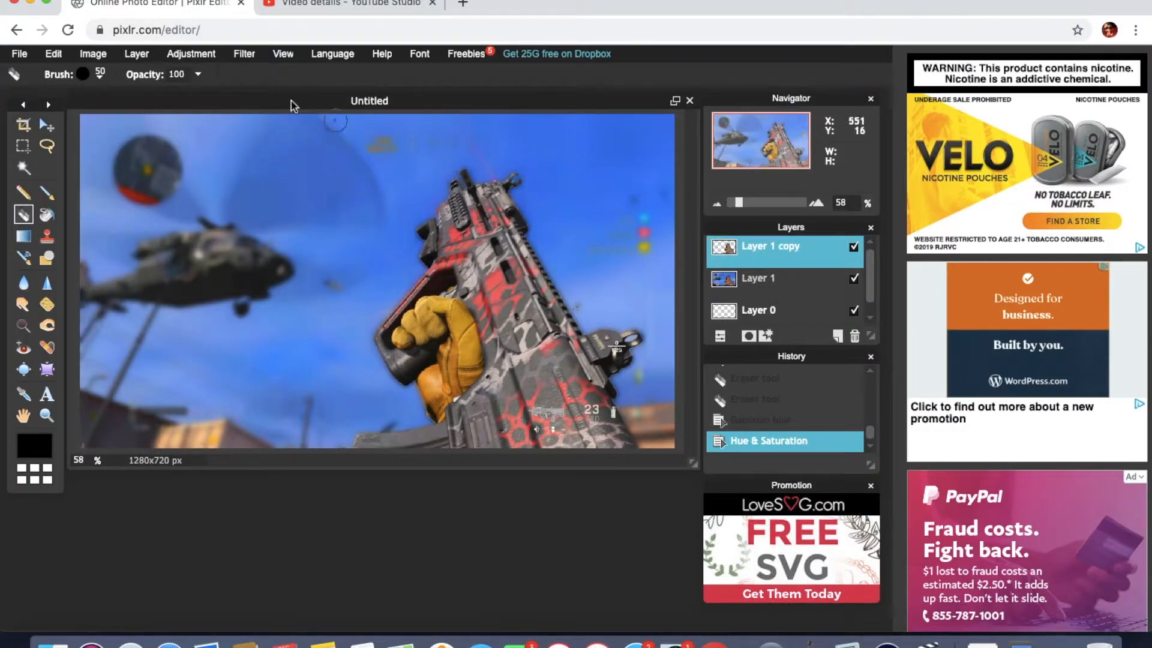
pyautogui.click(165, 53)
pyautogui.click(175, 87)
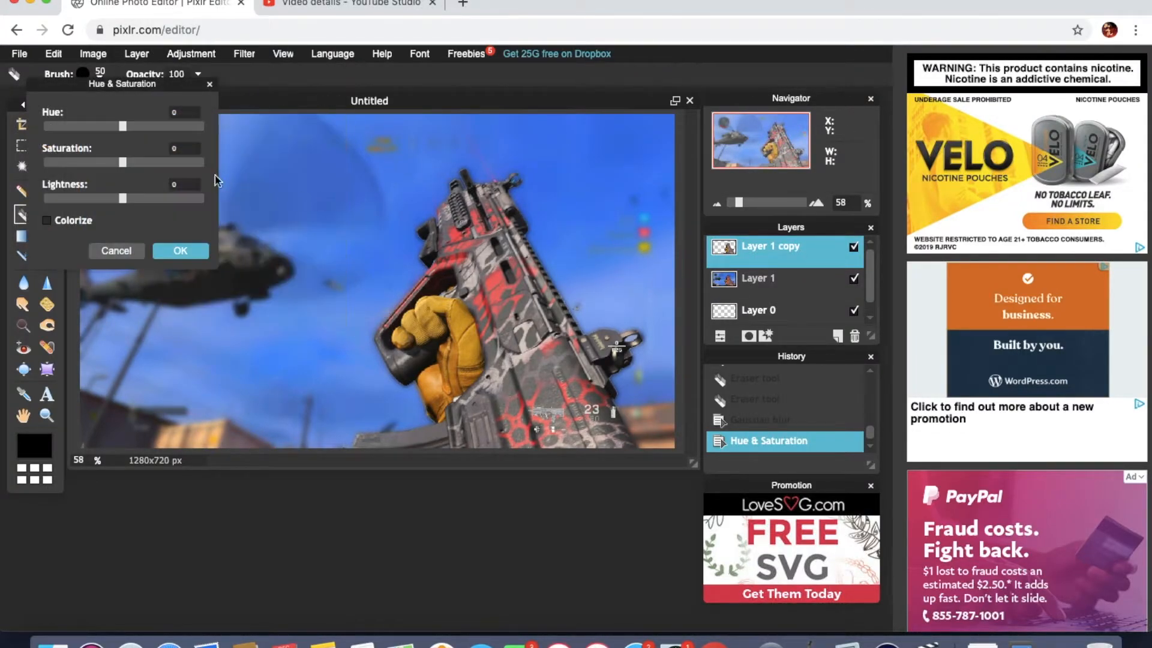
pyautogui.moveTo(164, 165); pyautogui.dragTo(164, 165)
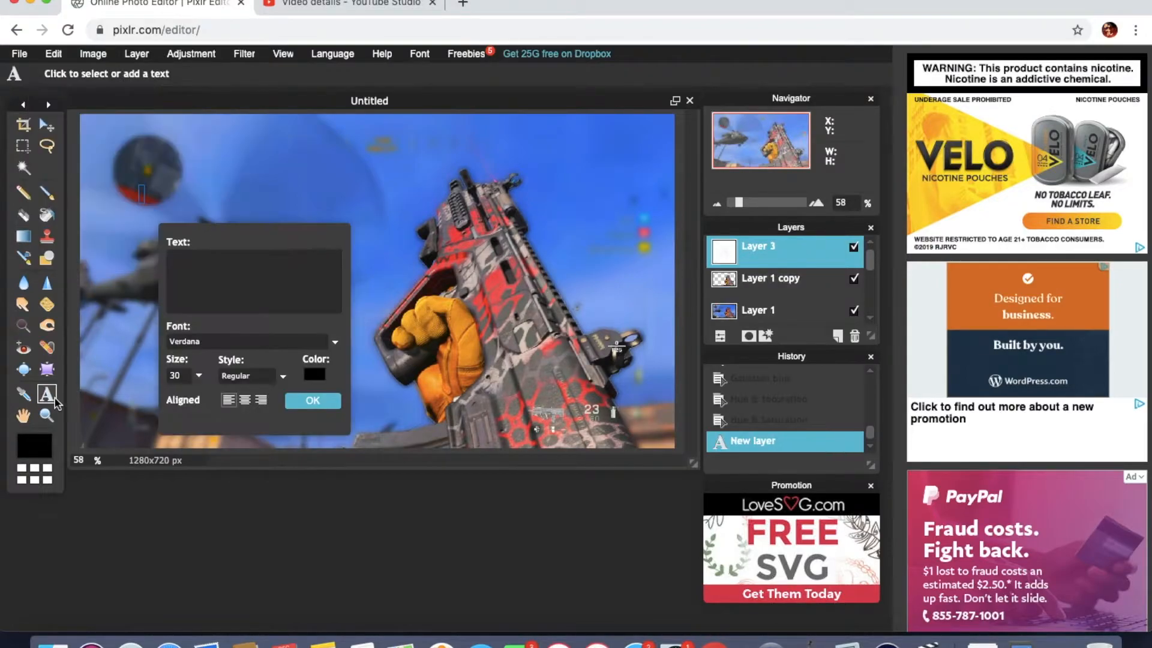
# - Add a new text layer over the helicopter reading "THIS IS BROKEN!"
pyautogui.click(43, 397)
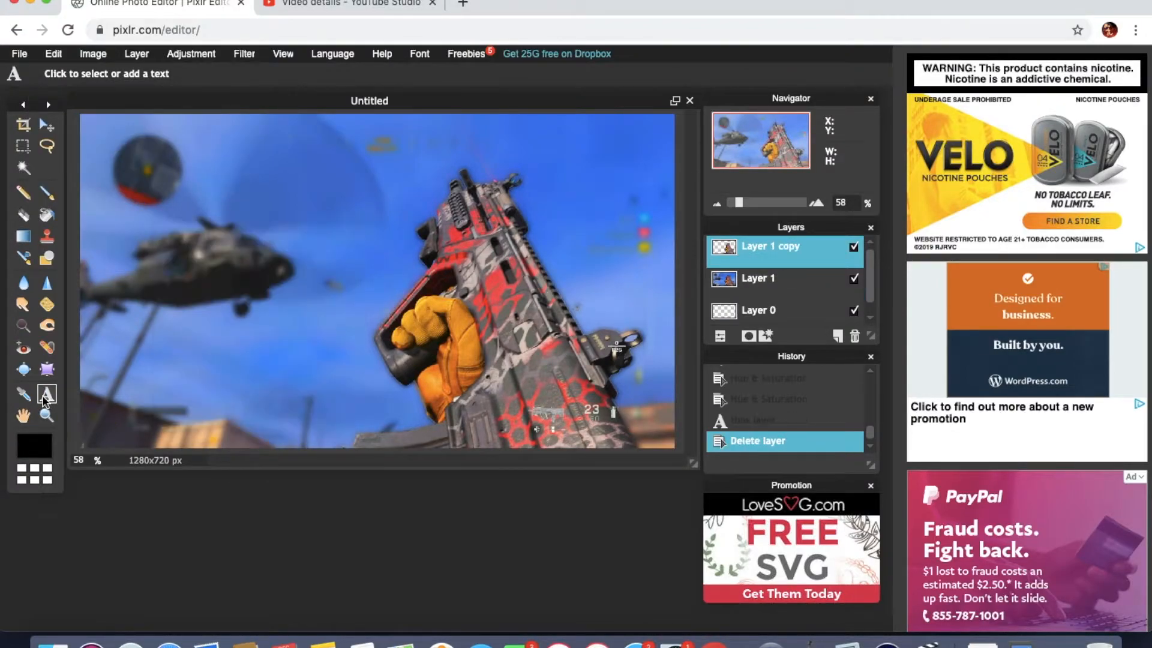
pyautogui.click(238, 266)
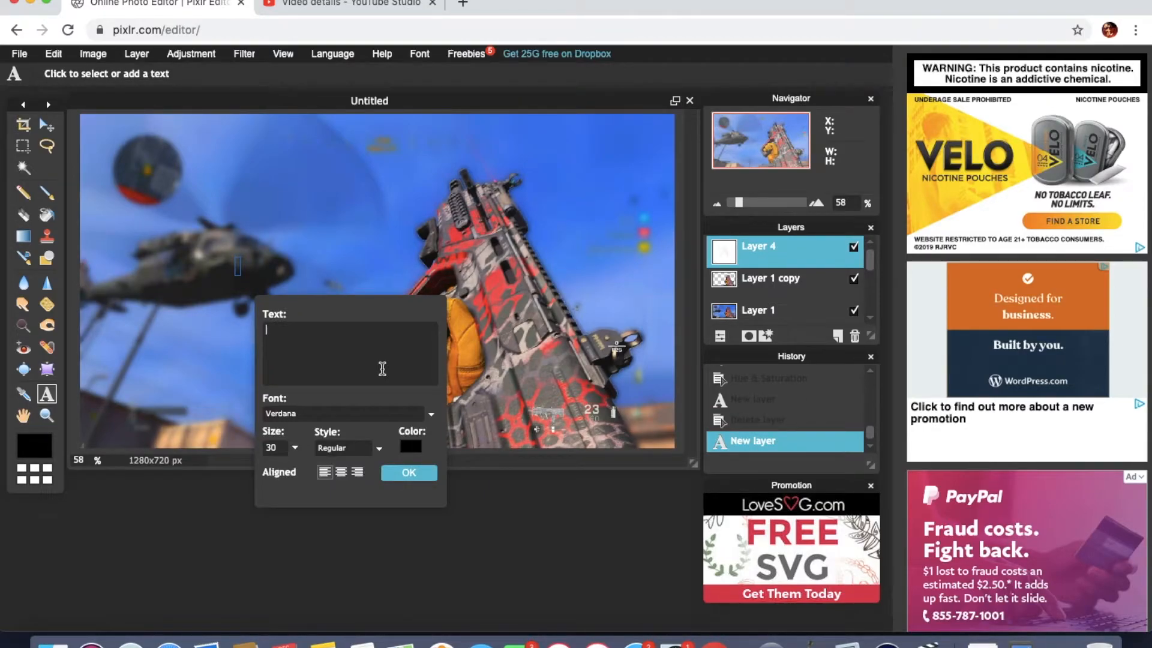
pyautogui.write('THIS IS BROKEN!')
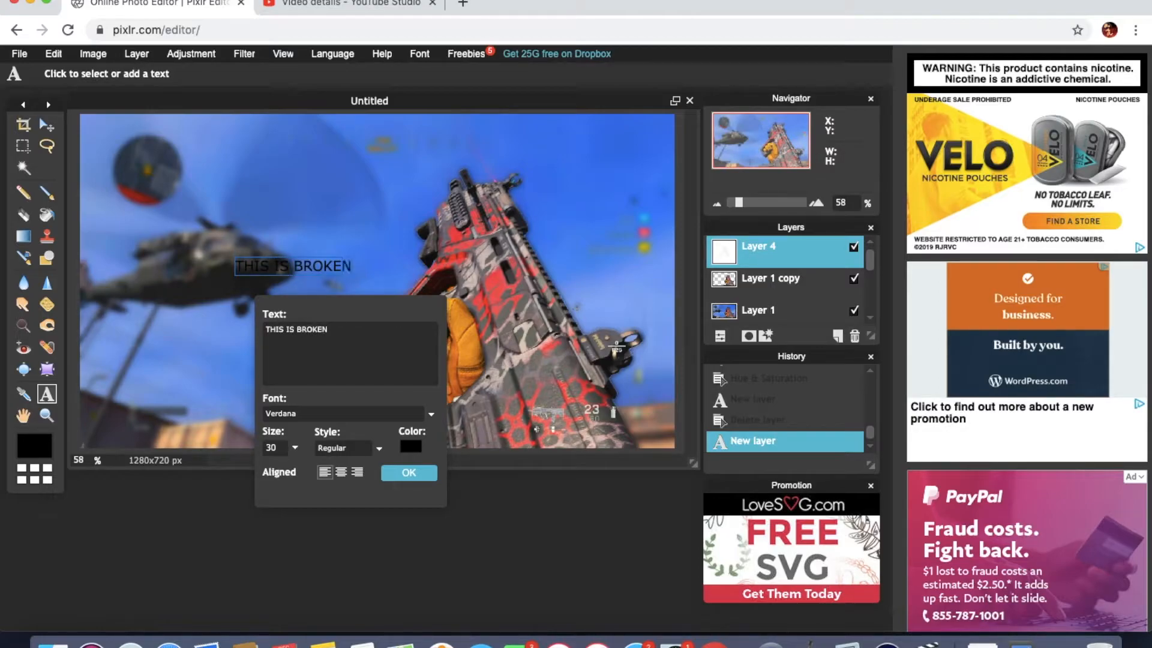
# - Change the text's font to PaybAck and enlarge it to size 104
pyautogui.click(431, 414)
pyautogui.scroll(-2, 434, 440)
pyautogui.moveTo(437, 443); pyautogui.dragTo(428, 532)
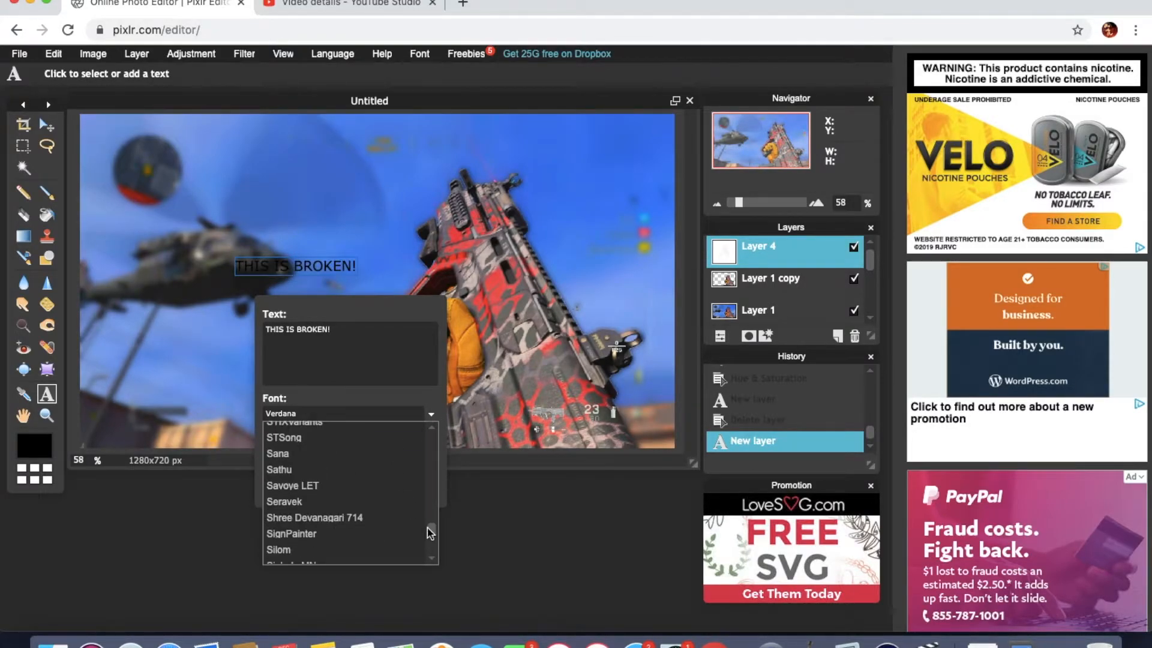
pyautogui.scroll(10, 423, 515)
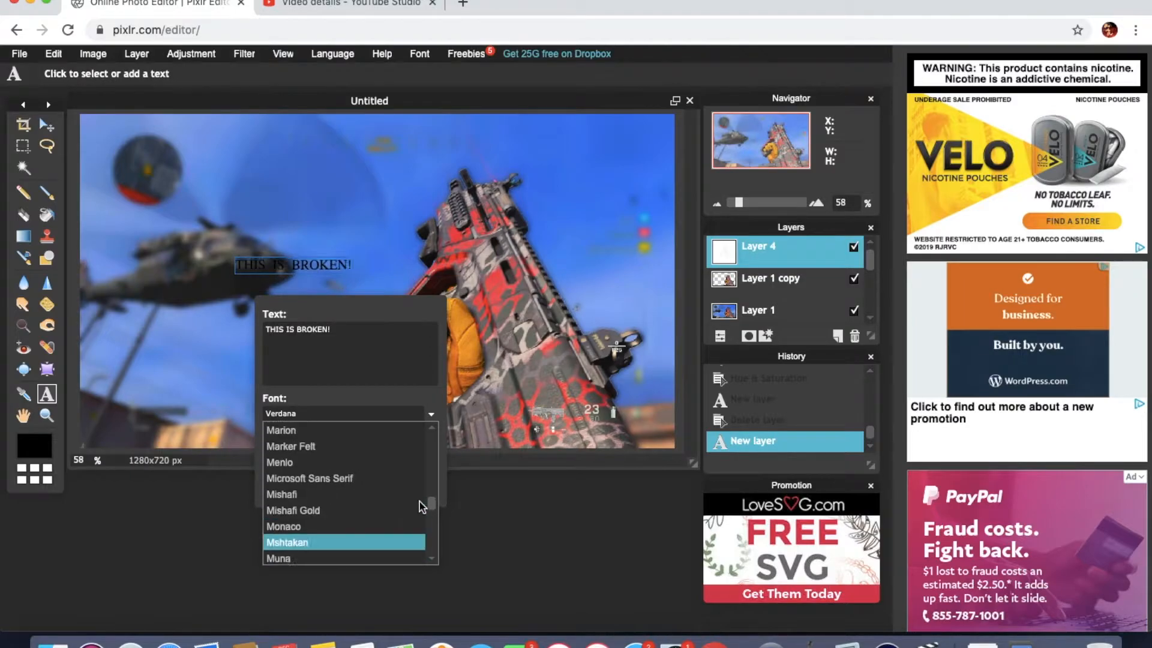
pyautogui.scroll(-3, 422, 509)
pyautogui.click(421, 509)
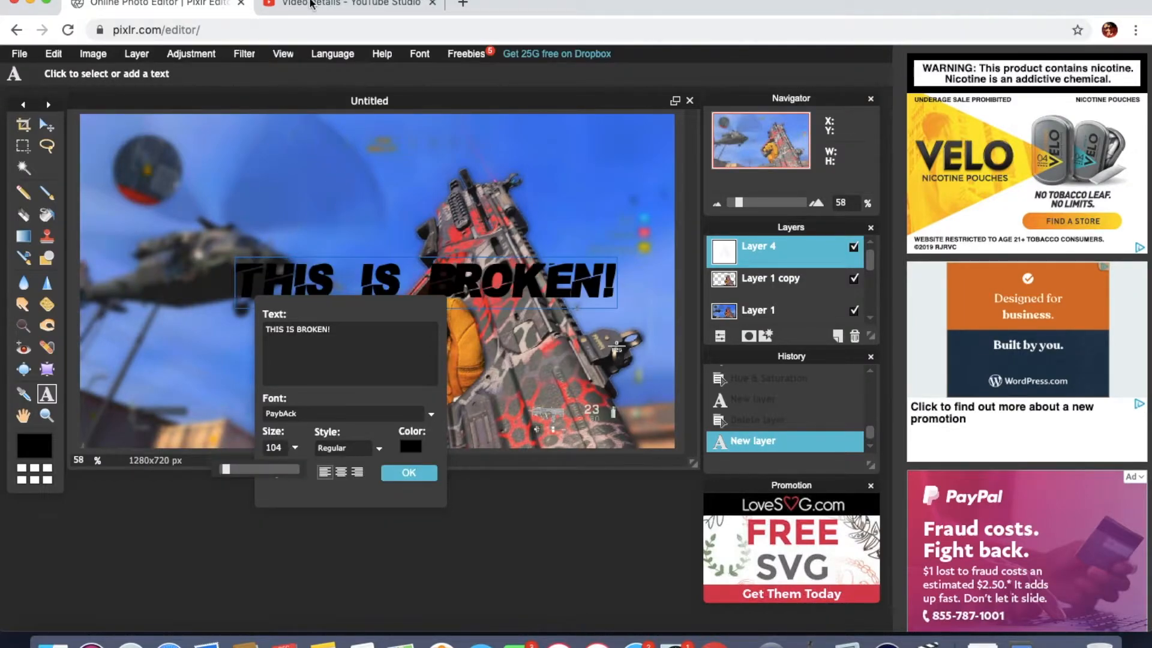
# - Open dafont.com in a new browser tab and look through its font categories and recently added fonts
pyautogui.click(462, 3)
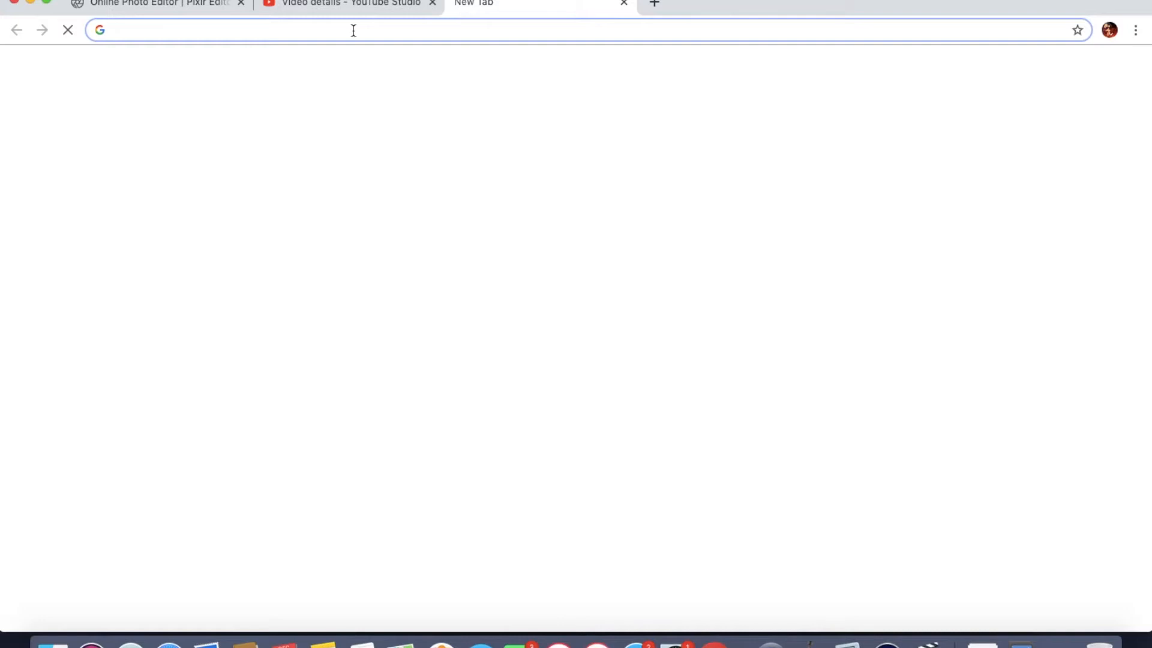
pyautogui.write('DAfont.com')
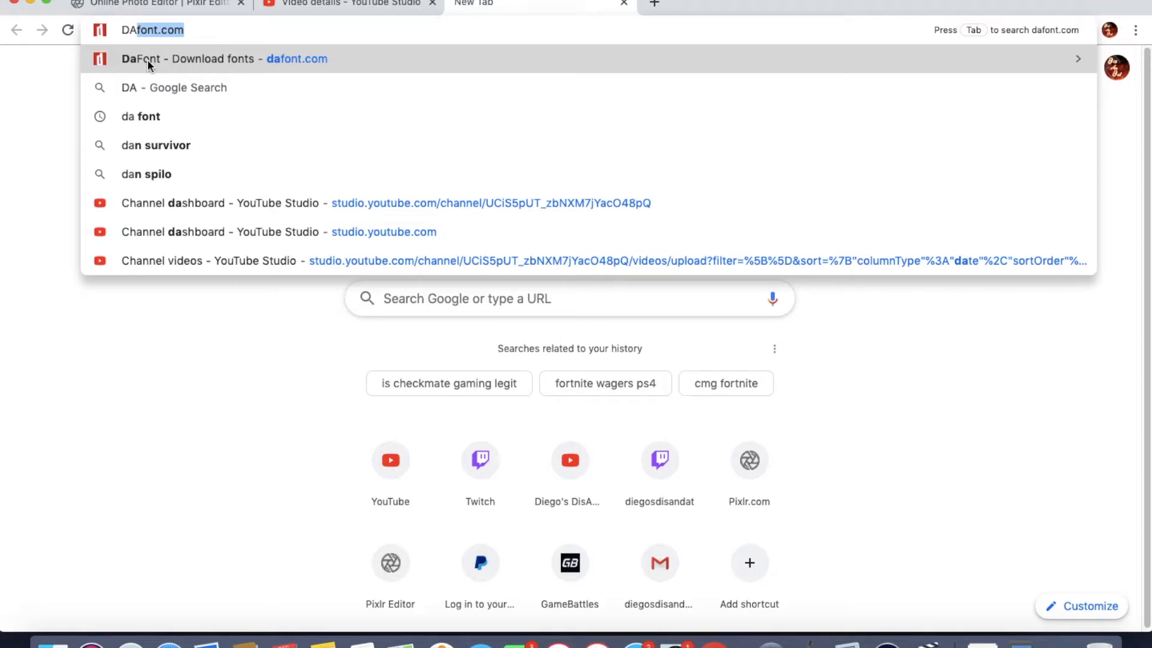
pyautogui.click(234, 58)
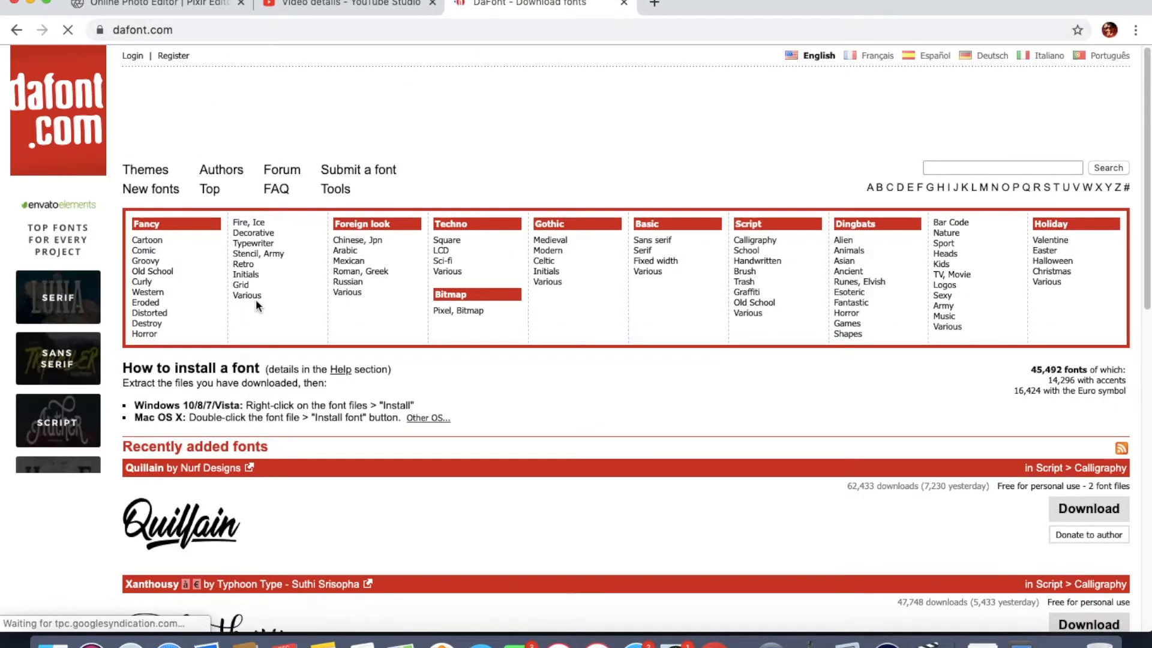
pyautogui.scroll(-3, 399, 465)
pyautogui.scroll(-3, 433, 363)
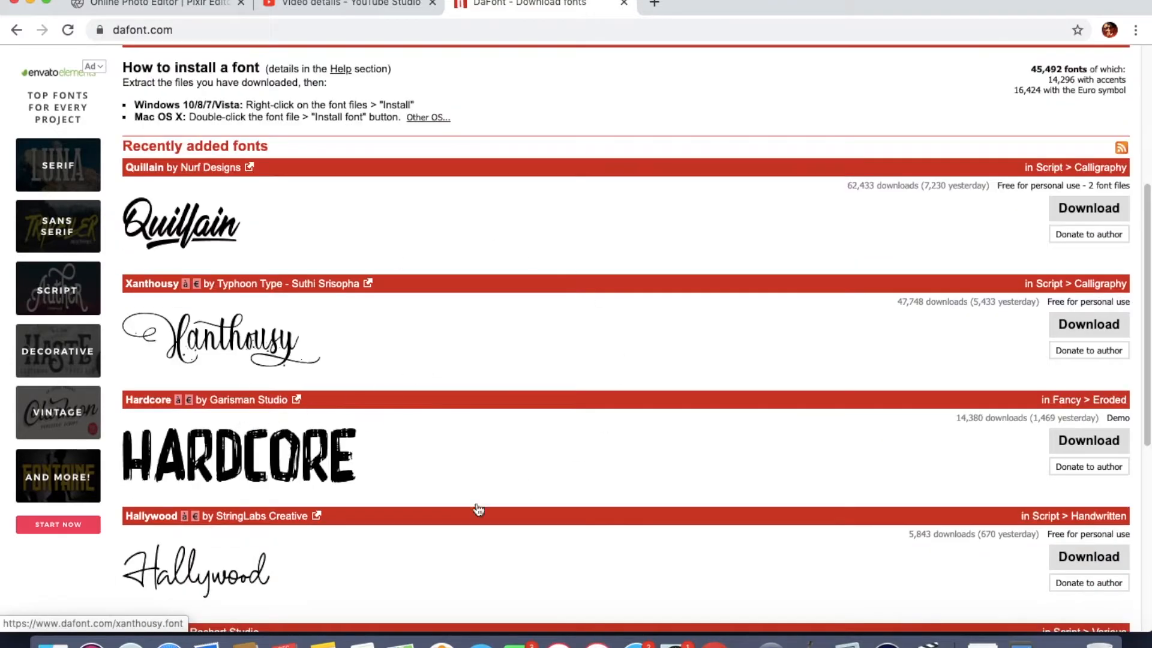
pyautogui.scroll(6, 543, 408)
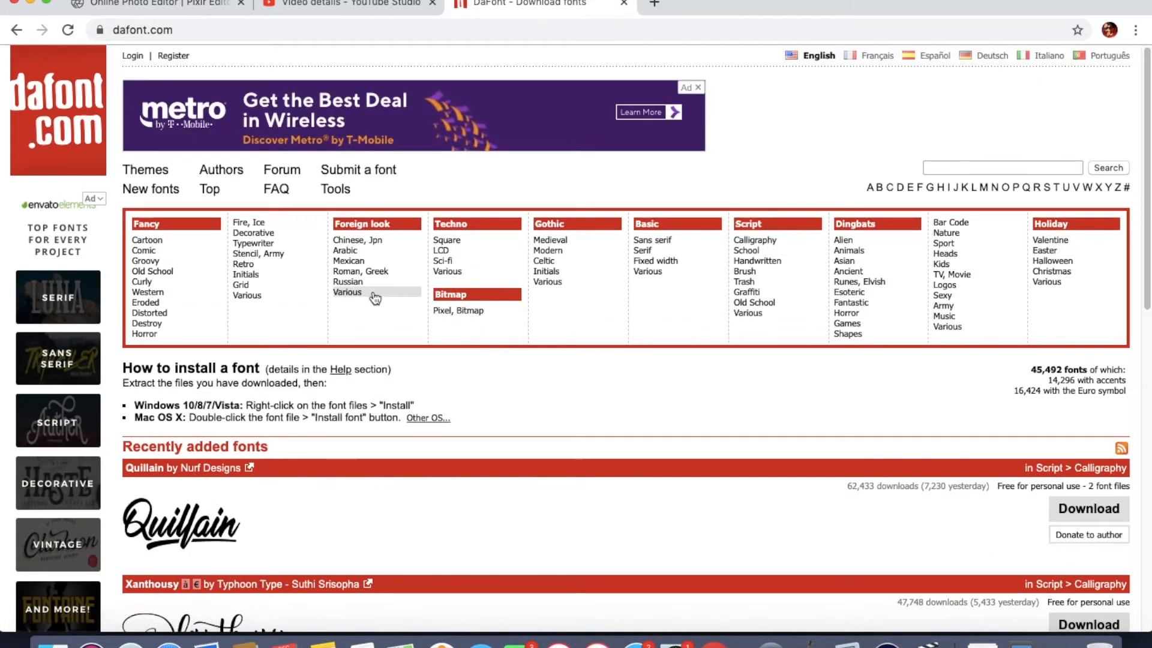
pyautogui.scroll(-2, 408, 336)
pyautogui.scroll(-6, 784, 412)
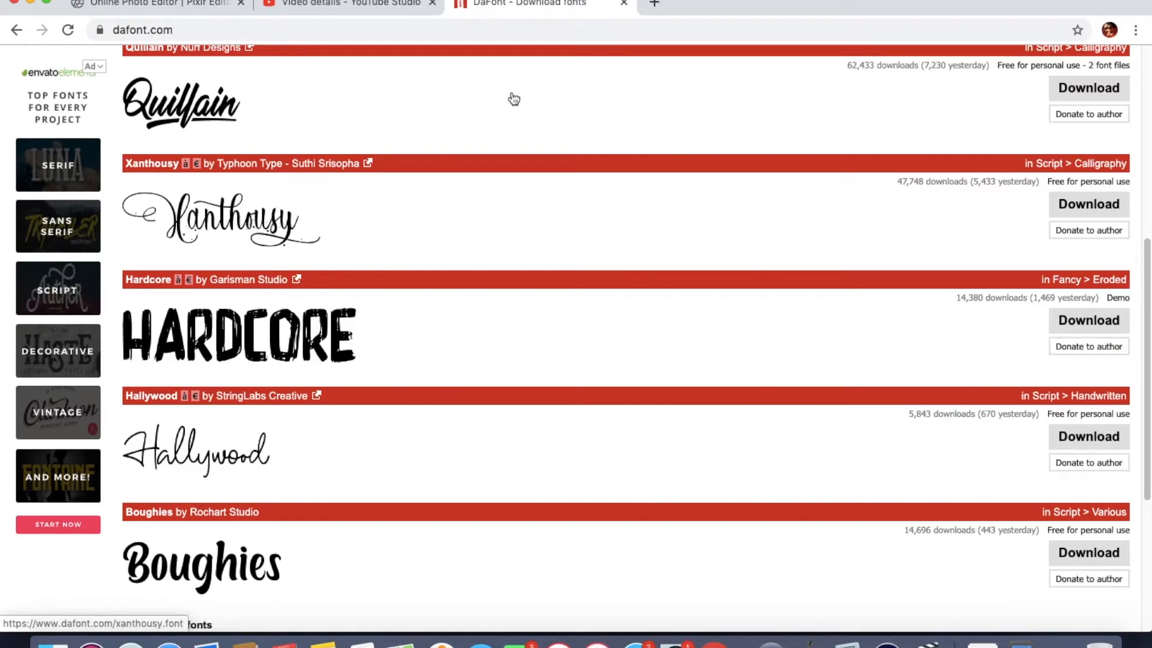
pyautogui.scroll(3, 547, 226)
pyautogui.scroll(2, 547, 226)
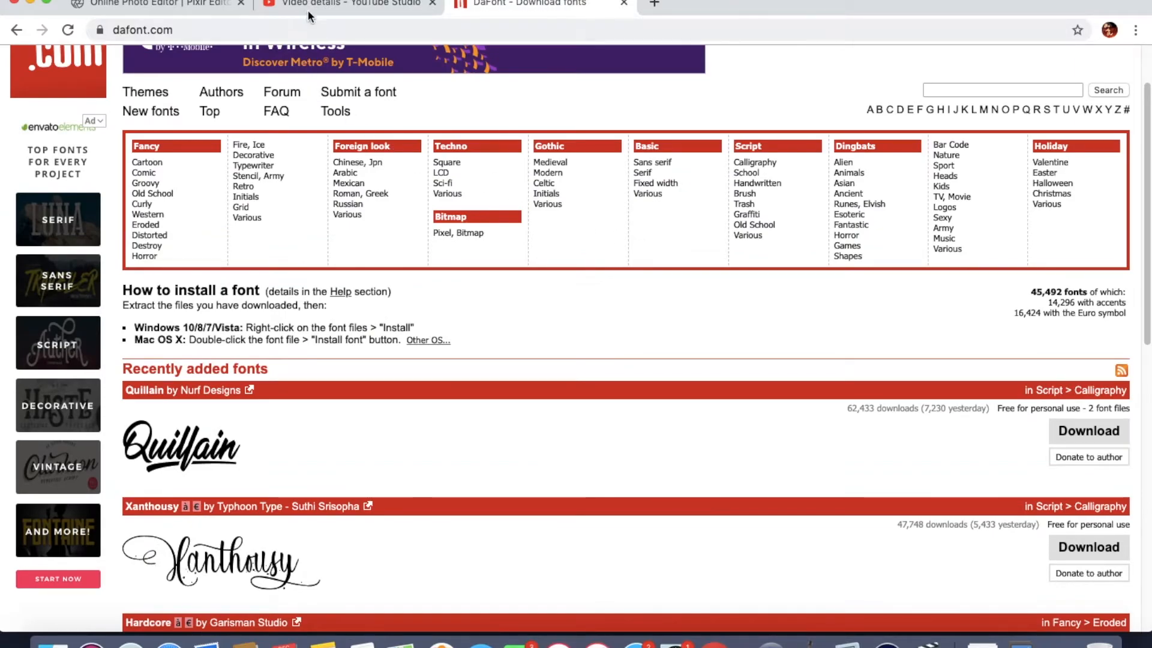
# - Switch back to the Pixlr Editor browser tab with the thumbnail
pyautogui.click(336, 5)
pyautogui.click(226, 7)
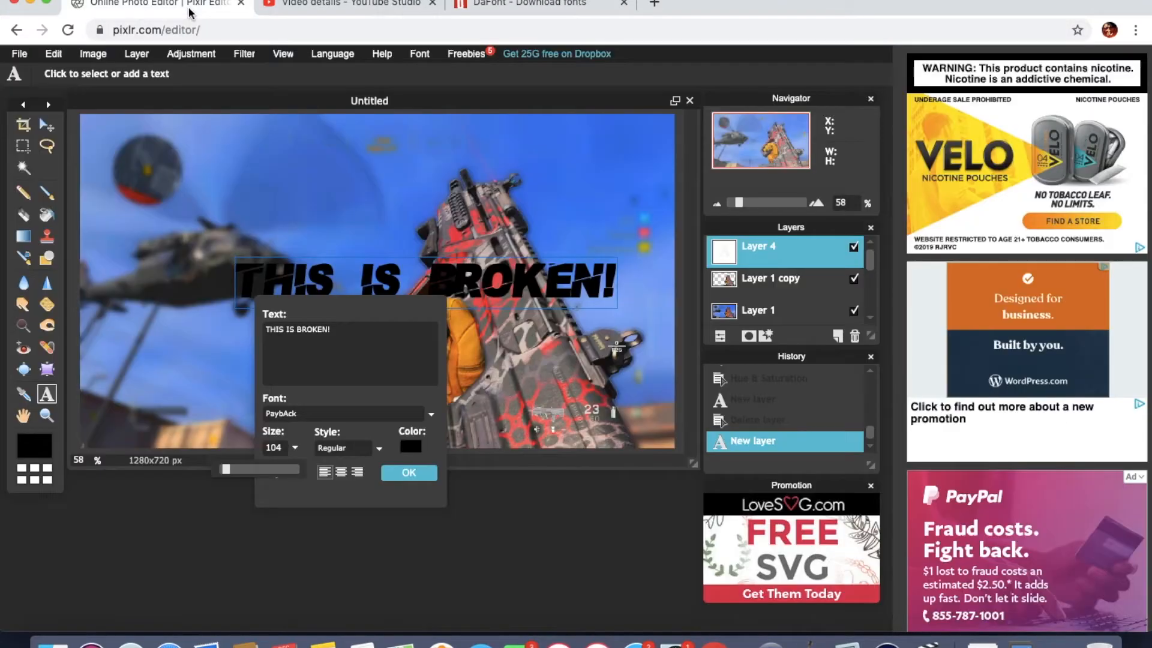
pyautogui.click(354, 7)
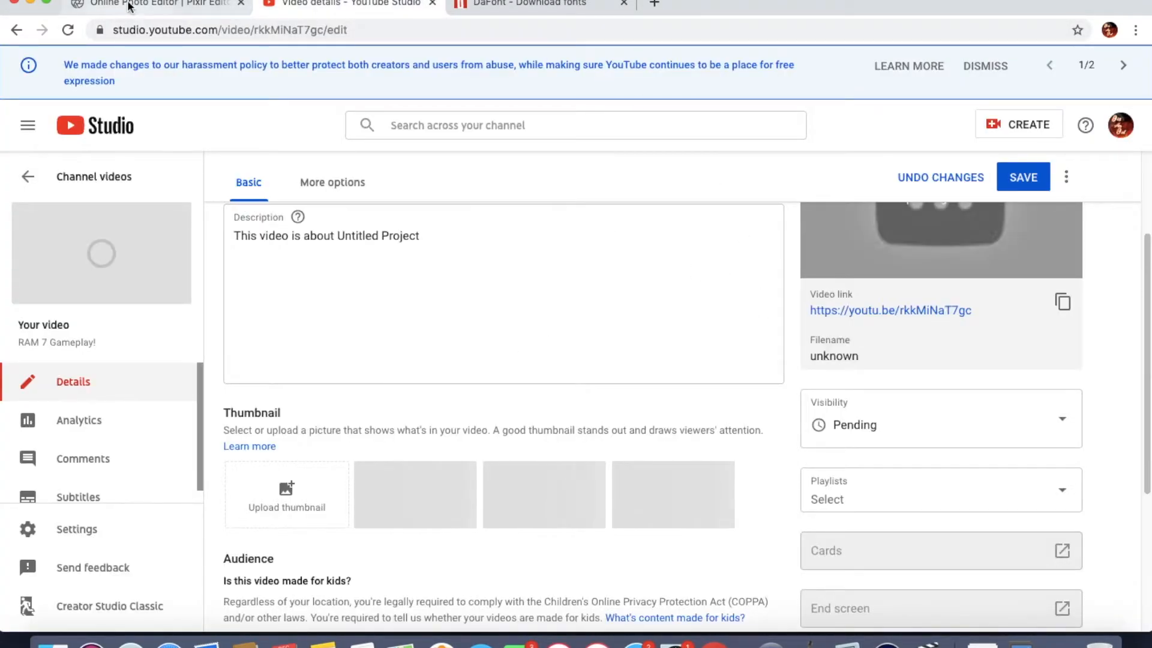
pyautogui.click(157, 7)
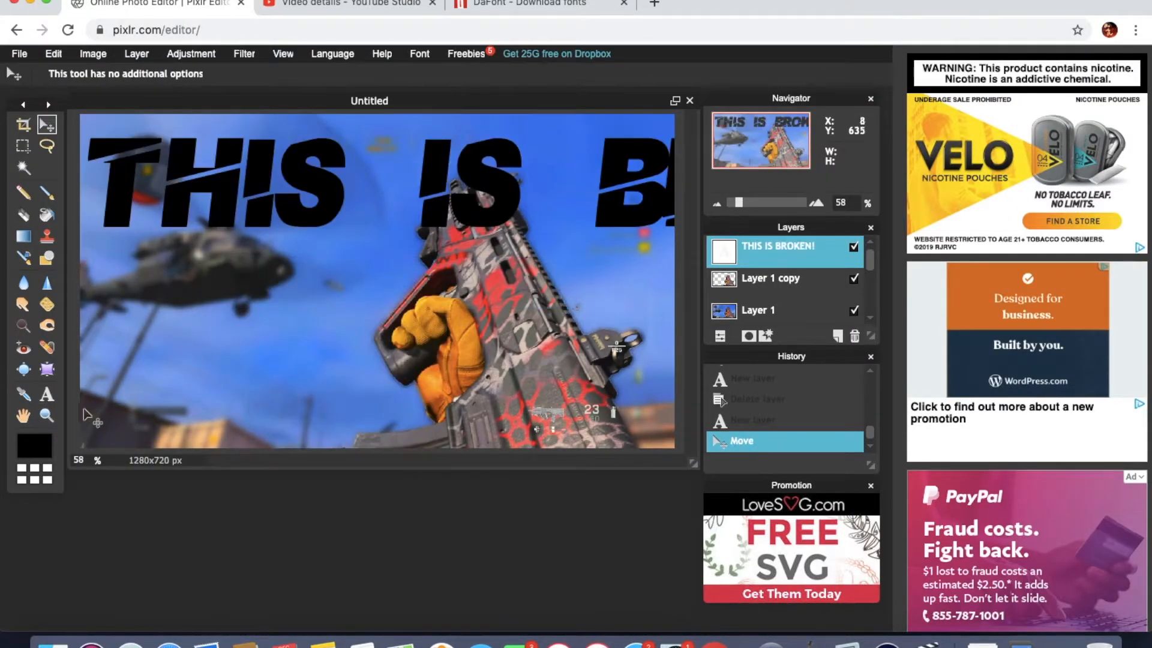
# - Reduce the title text to size 174 and put "BROKEN!" on a second line indented by one space
pyautogui.click(47, 394)
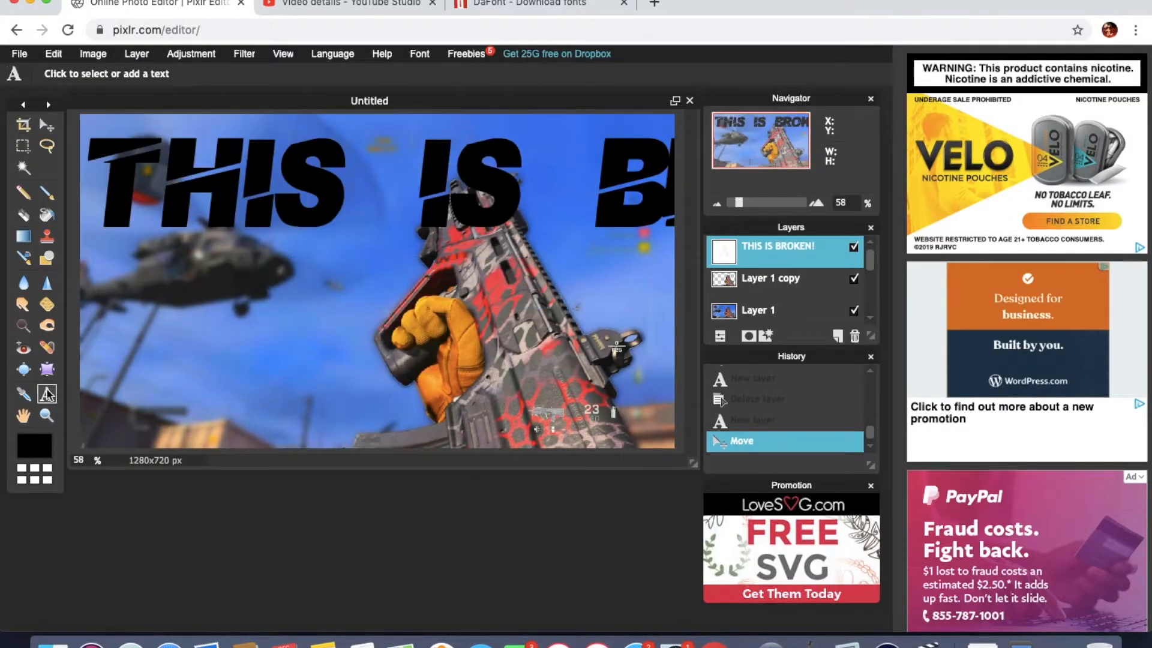
pyautogui.click(288, 195)
pyautogui.click(294, 448)
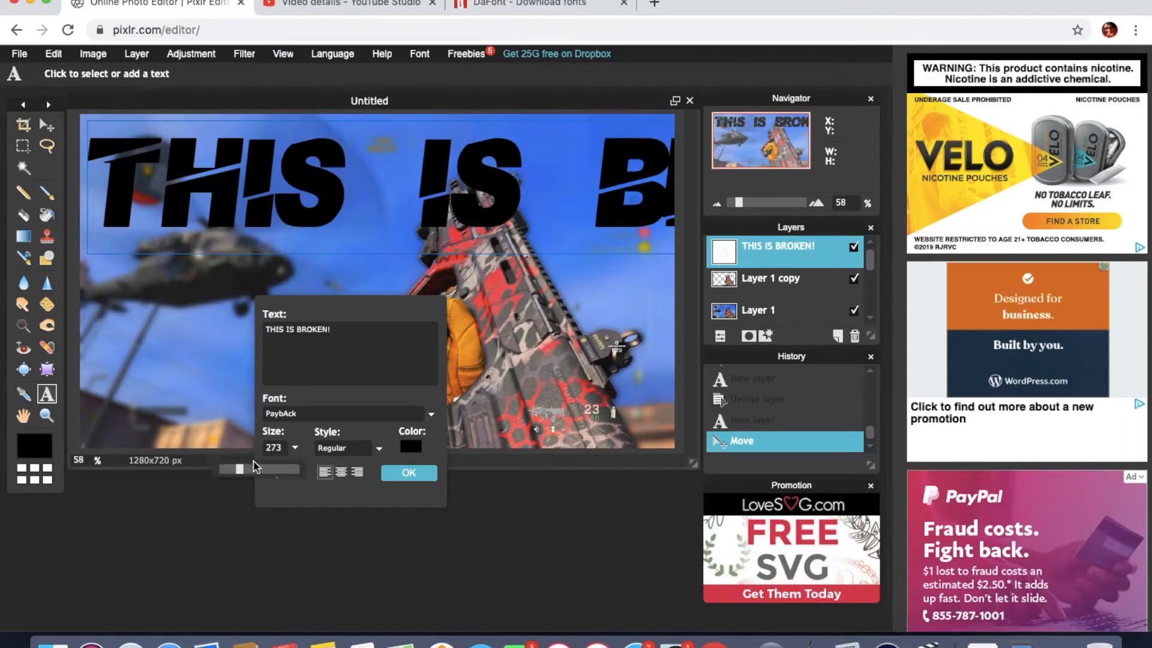
pyautogui.moveTo(237, 469); pyautogui.dragTo(232, 472)
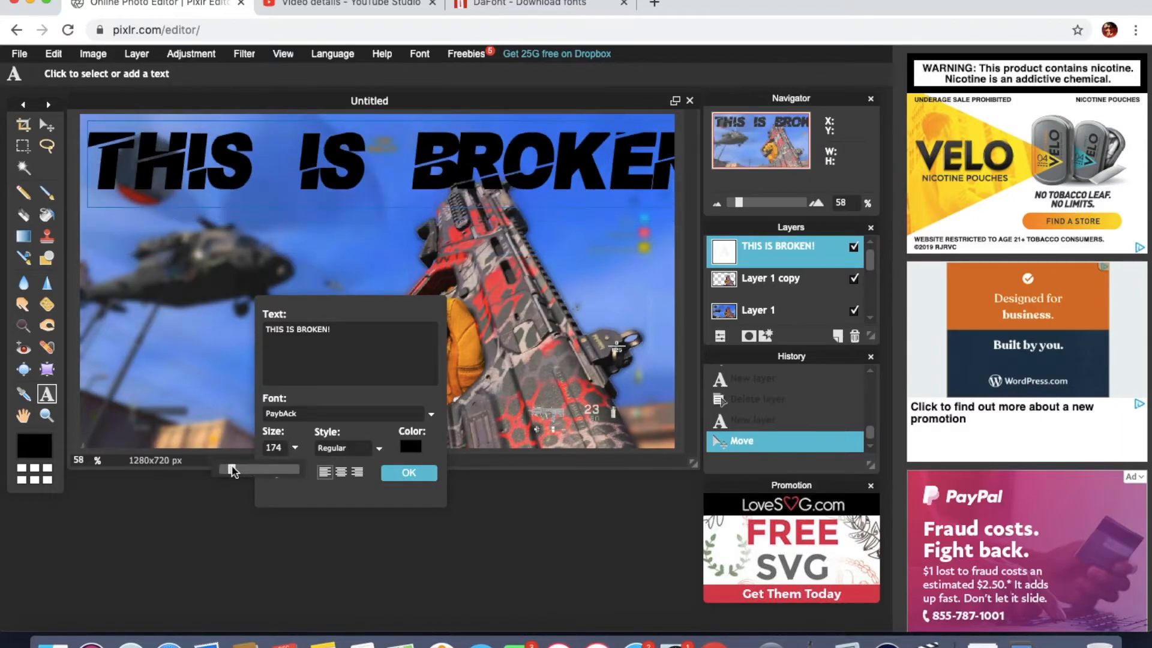
pyautogui.click(297, 330)
pyautogui.press('Return')
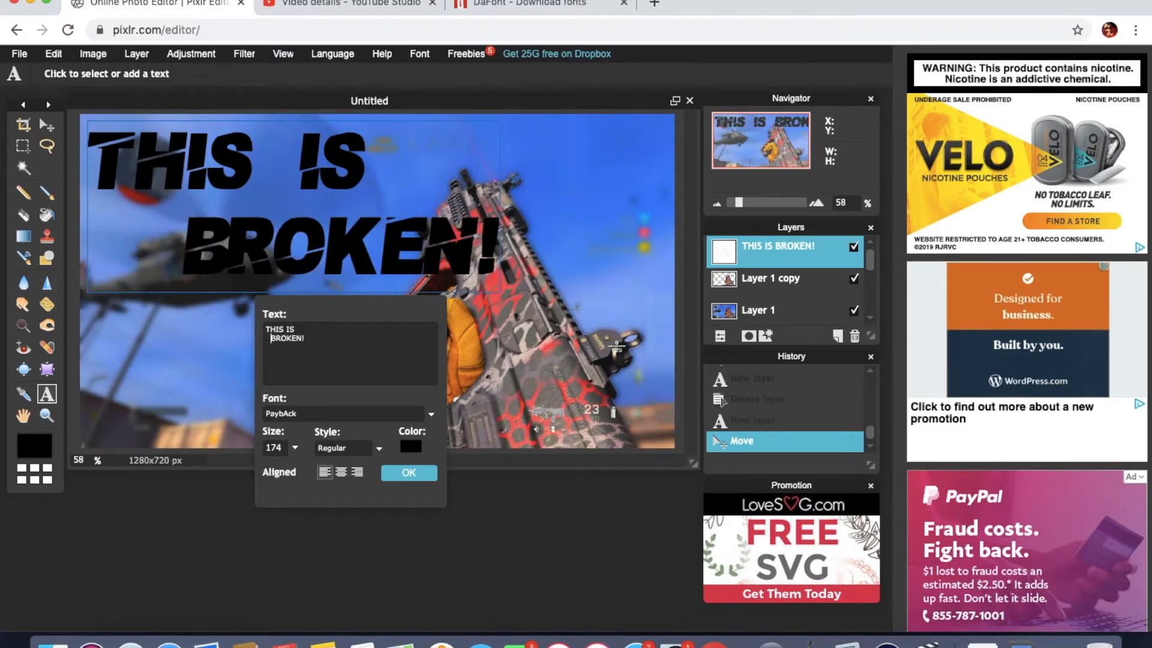
pyautogui.press('BackSpace')
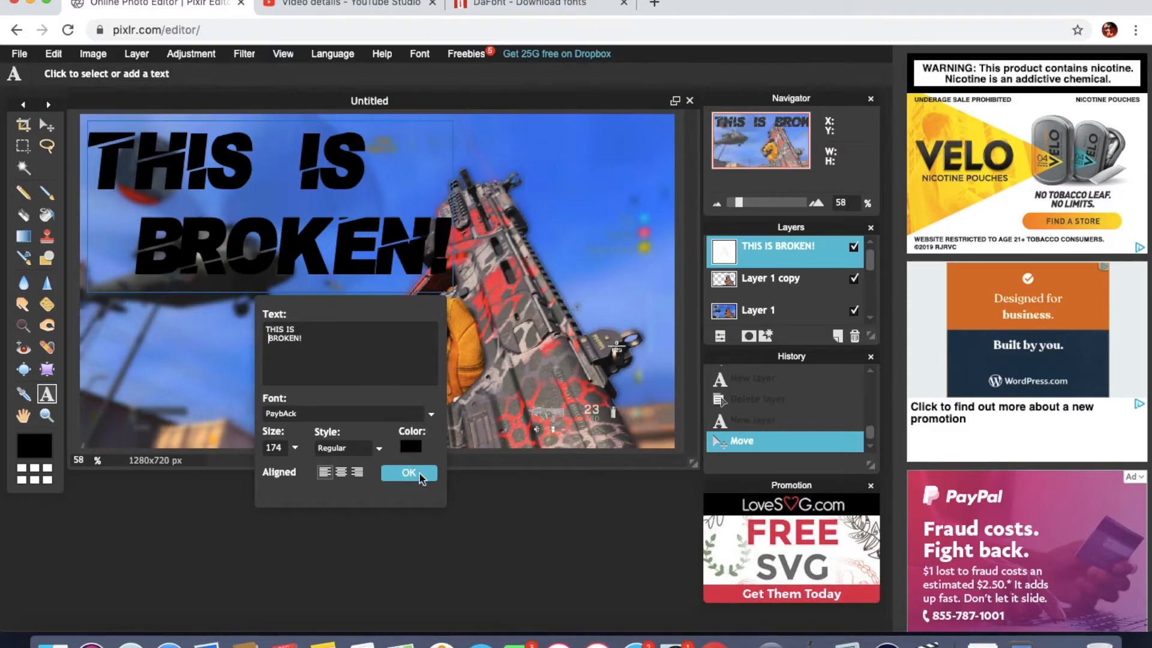
pyautogui.click(408, 473)
pyautogui.rightClick(812, 248)
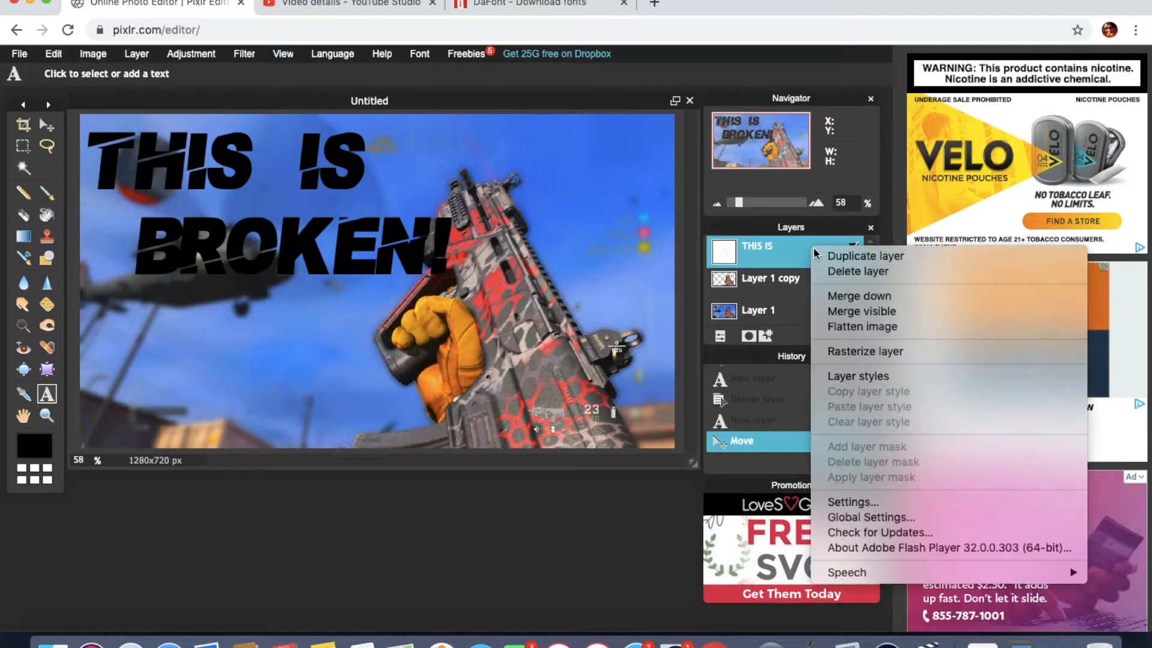
pyautogui.click(858, 376)
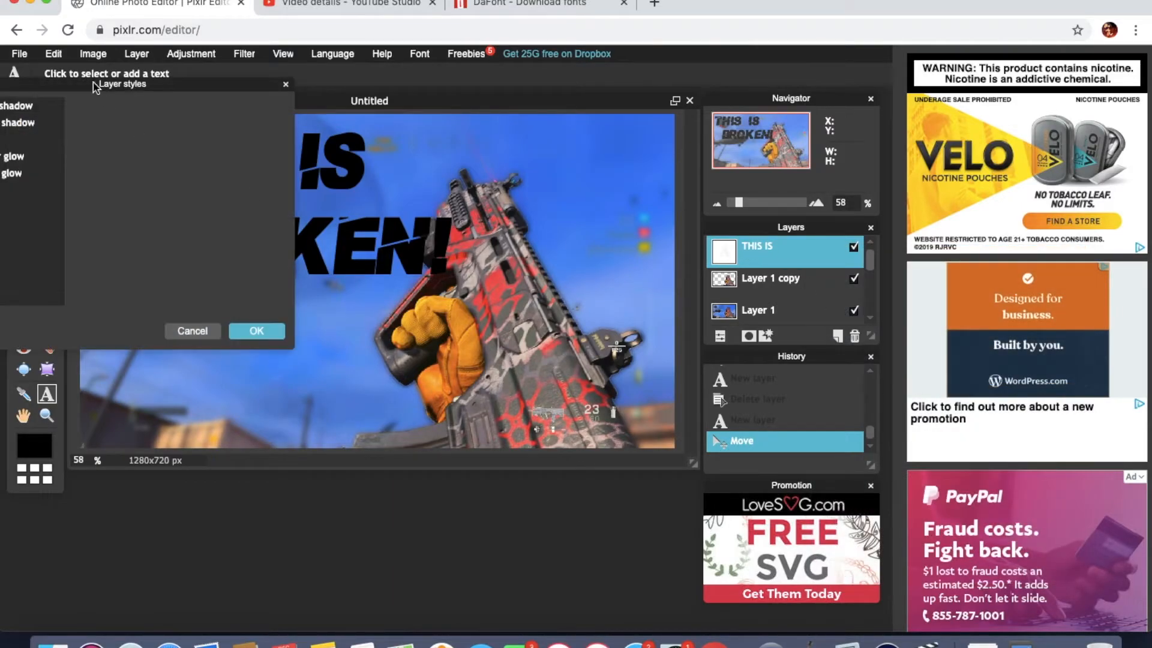
pyautogui.moveTo(78, 88); pyautogui.dragTo(238, 83)
pyautogui.click(331, 333)
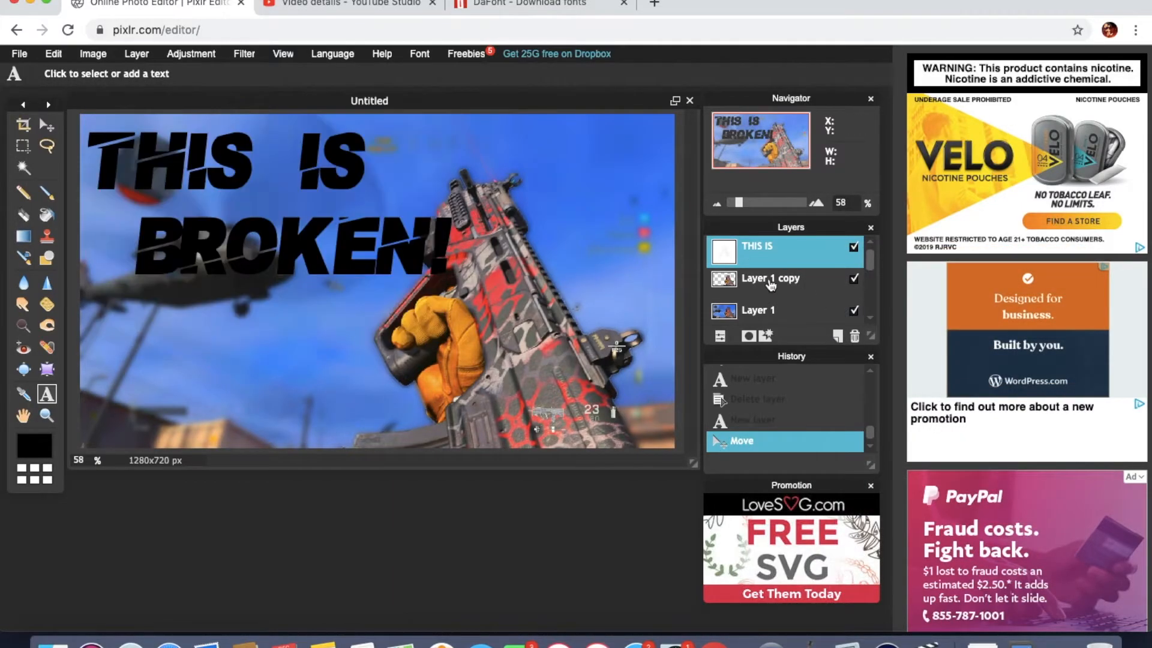
# - Add an outer glow layer style to the text layer, coloured black (000000) and slightly increased in size
pyautogui.rightClick(787, 251)
pyautogui.click(840, 376)
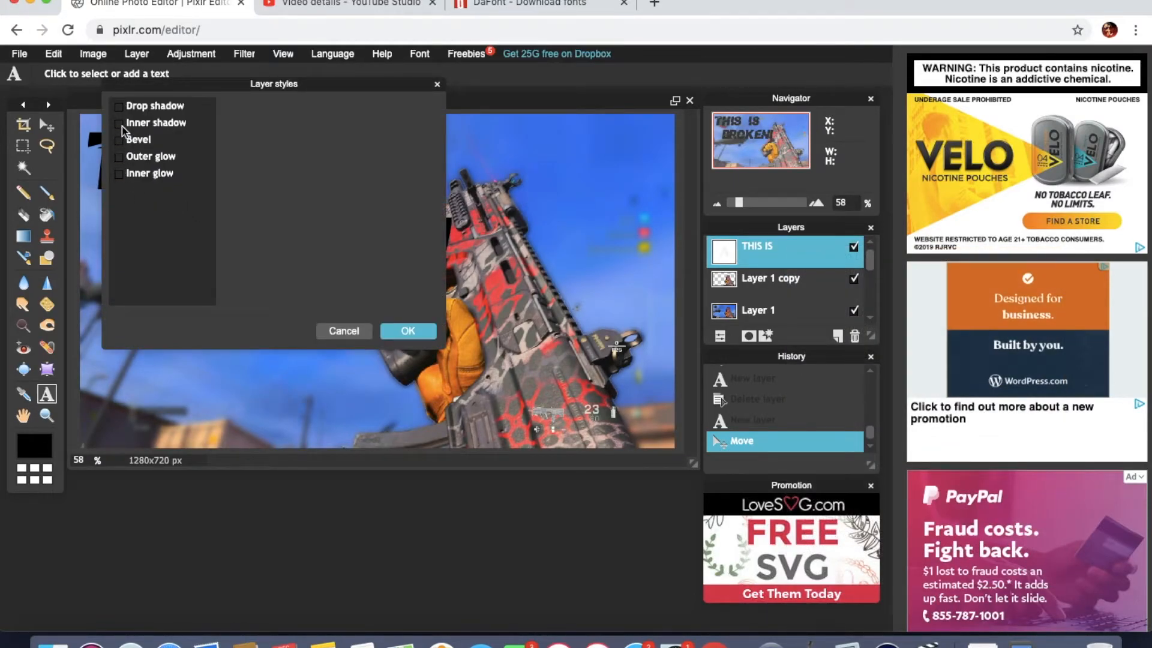
pyautogui.click(119, 156)
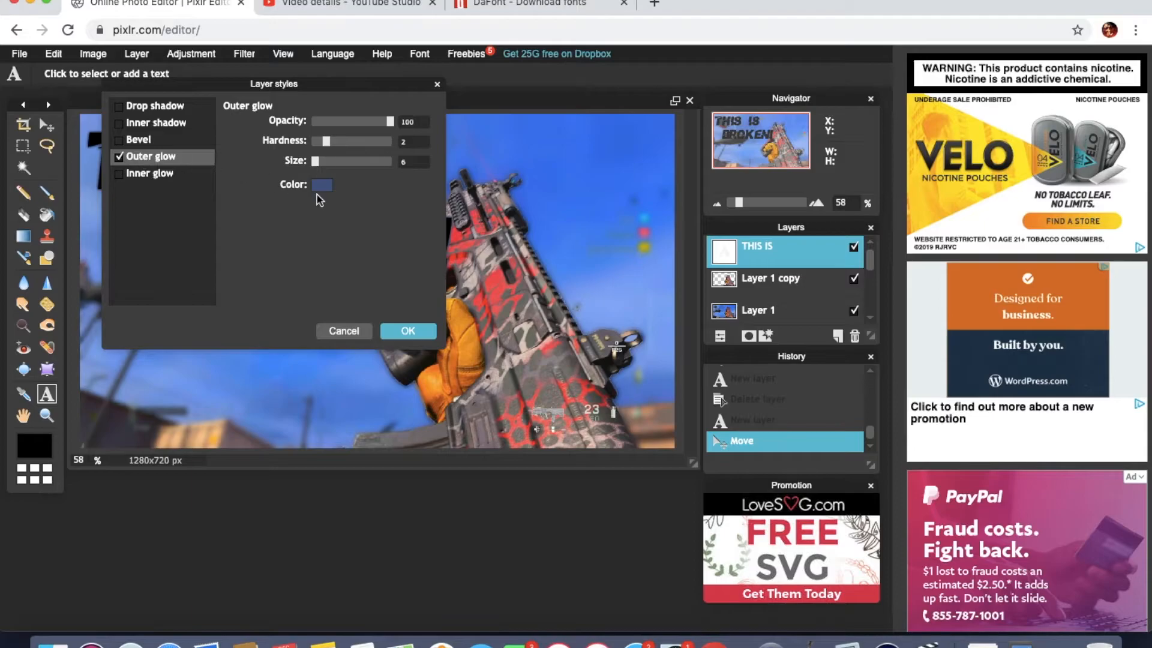
pyautogui.click(322, 185)
pyautogui.moveTo(161, 220); pyautogui.dragTo(91, 218)
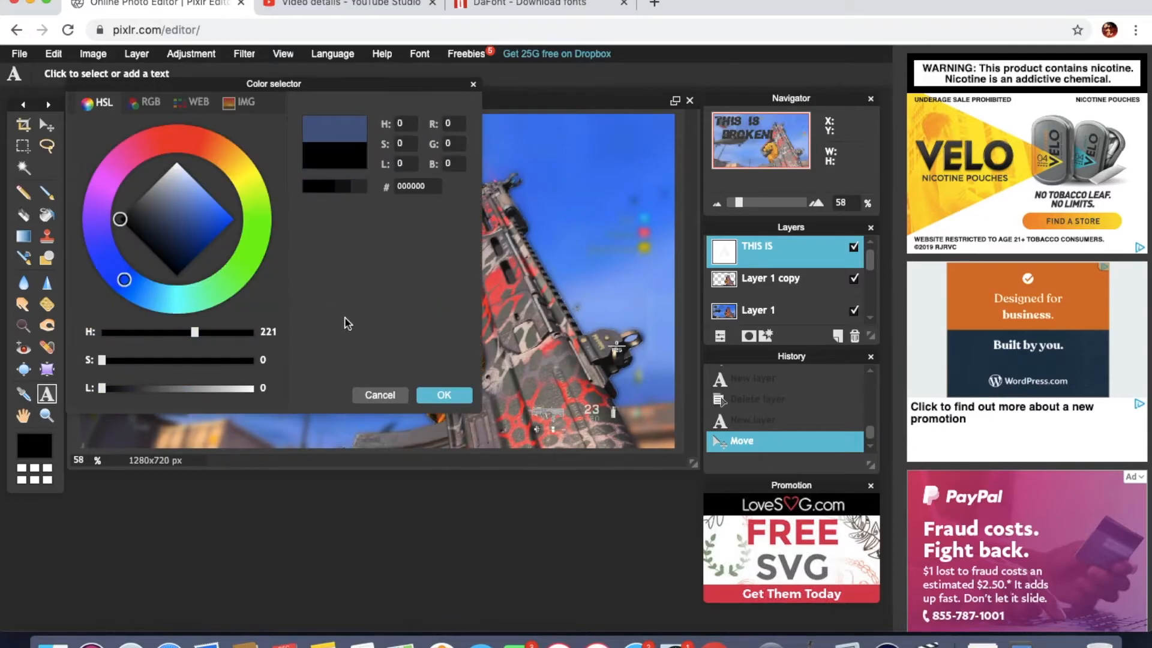
pyautogui.click(444, 395)
pyautogui.moveTo(316, 161)
pyautogui.mouseDown()
pyautogui.moveTo(342, 146)
pyautogui.moveTo(321, 166)
pyautogui.mouseUp()
pyautogui.click(432, 334)
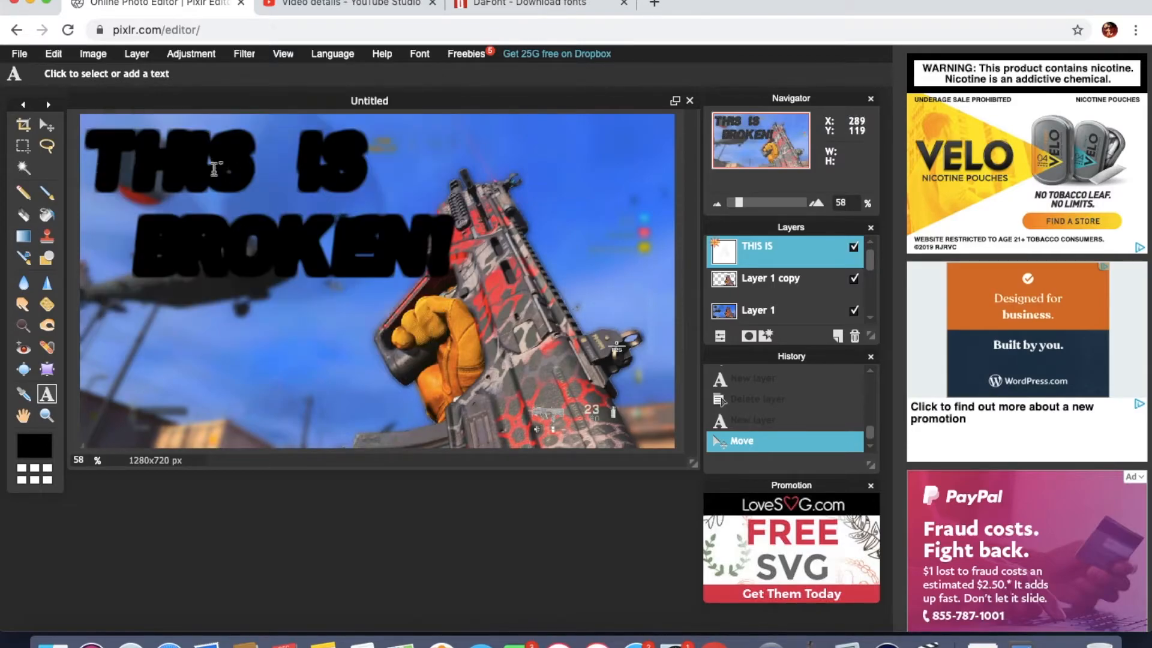
# - Change the fill color of the "THIS IS BROKEN!" text to white
pyautogui.click(336, 246)
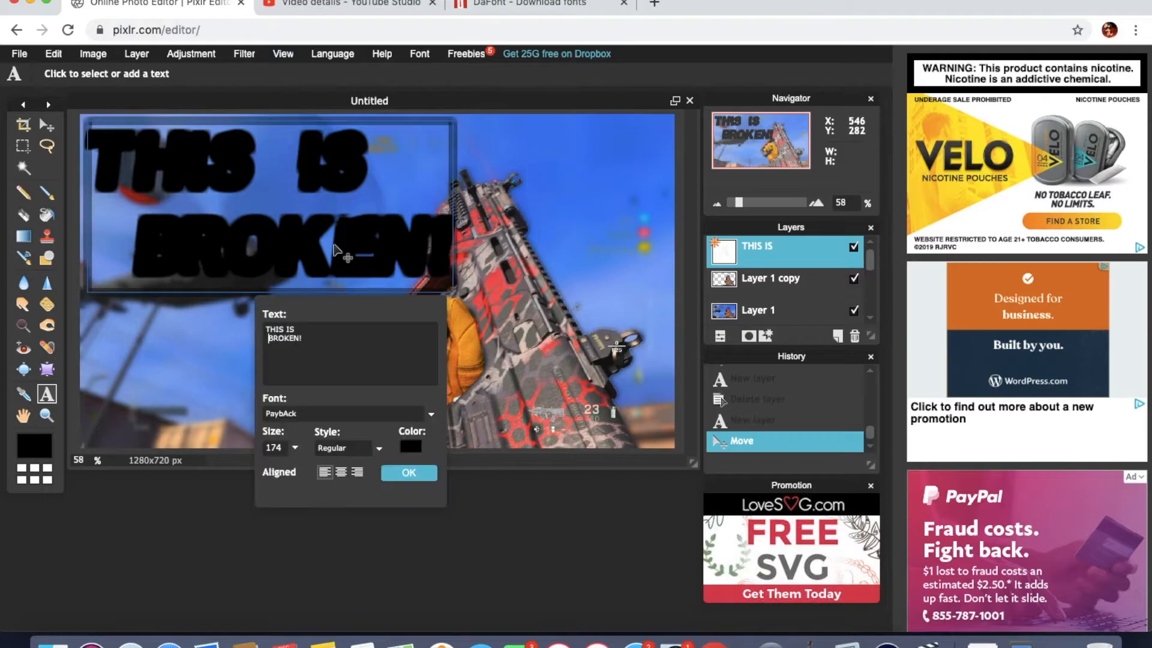
pyautogui.click(412, 447)
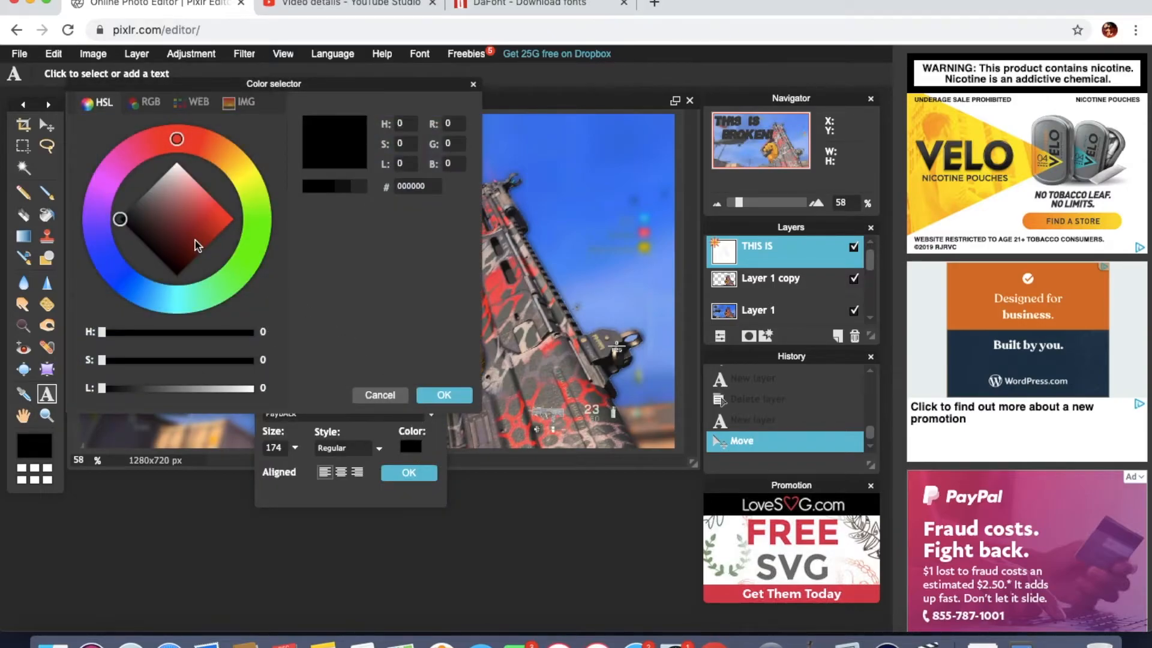
pyautogui.moveTo(195, 239); pyautogui.dragTo(187, 115)
pyautogui.click(444, 395)
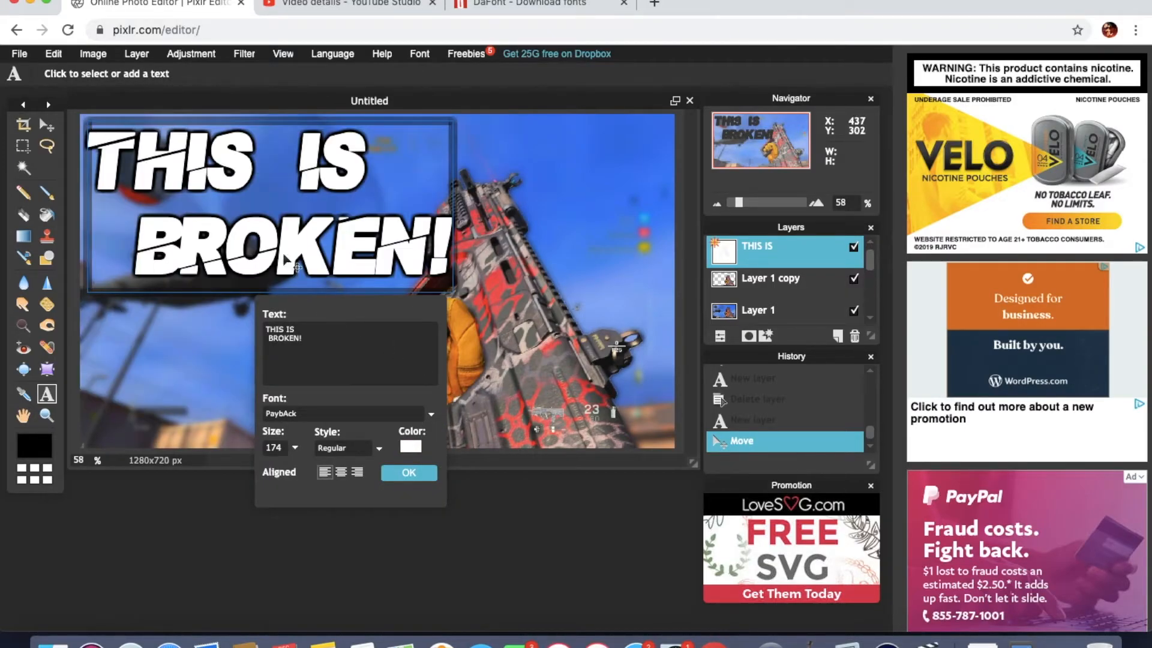
pyautogui.click(406, 477)
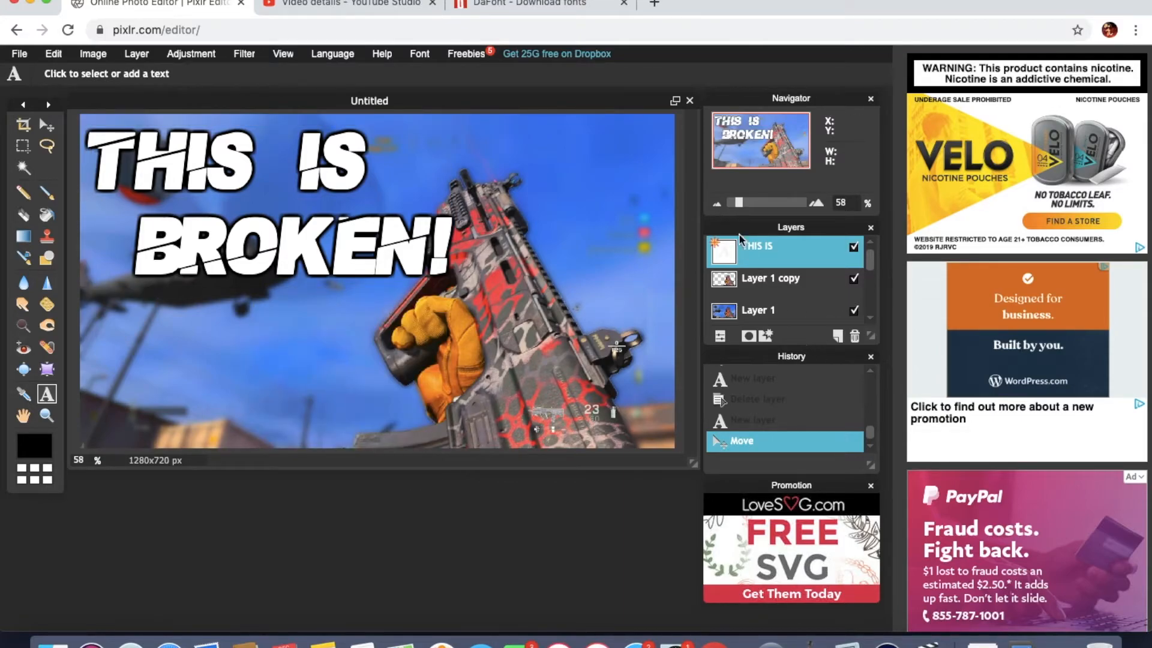
pyautogui.rightClick(775, 244)
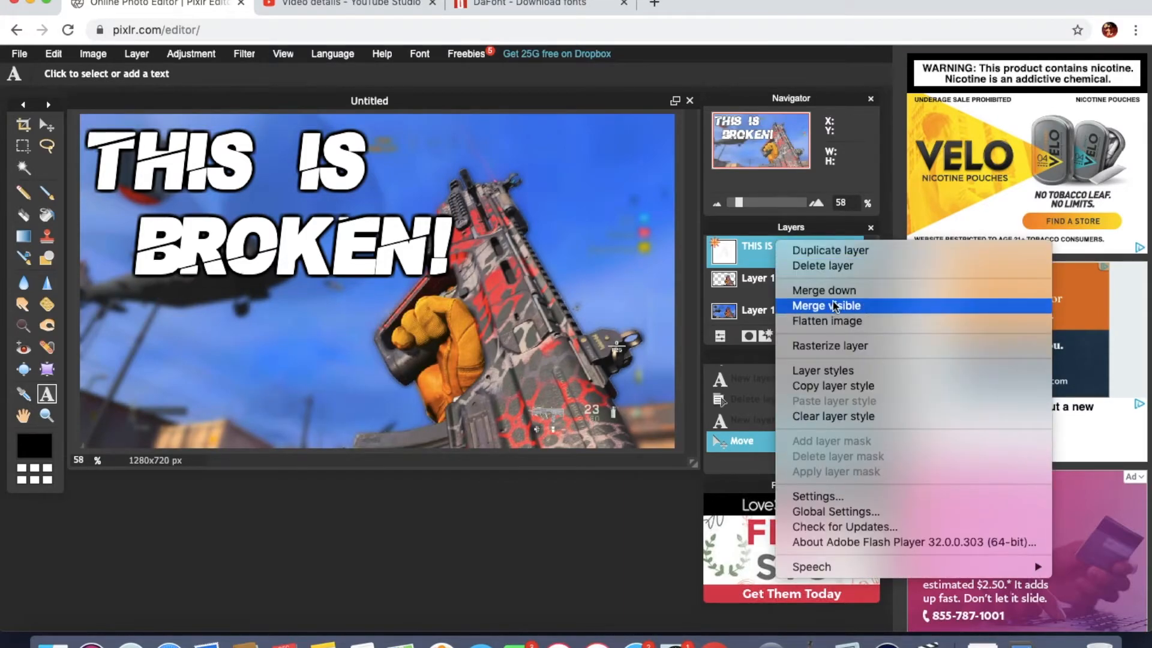
pyautogui.click(824, 370)
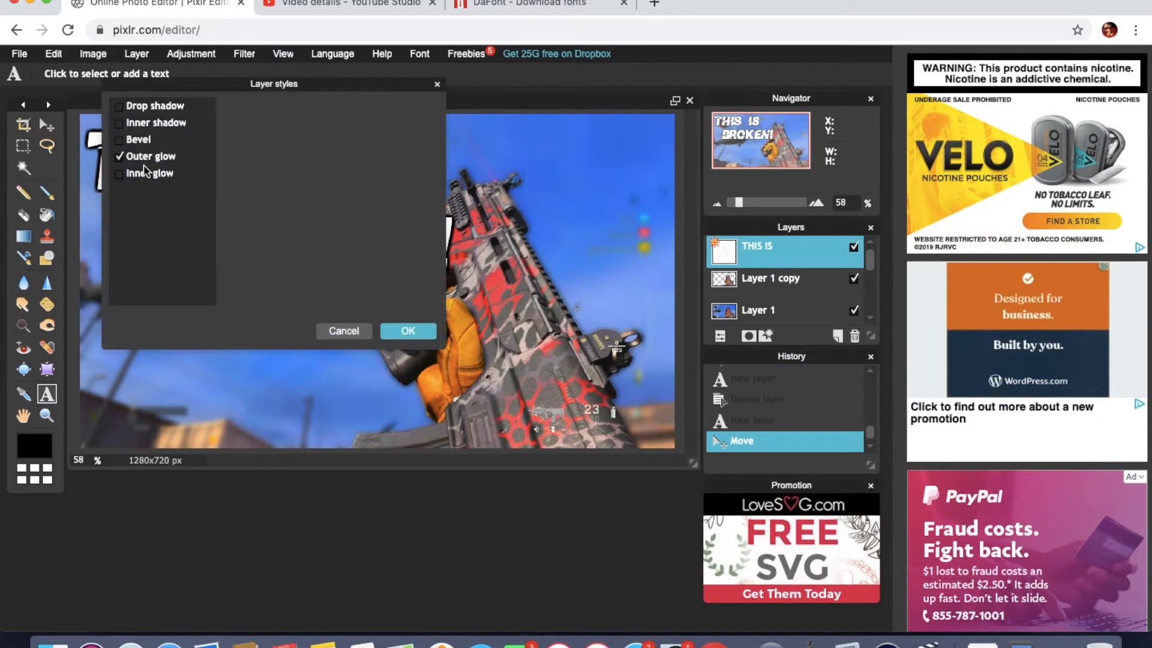
pyautogui.click(120, 122)
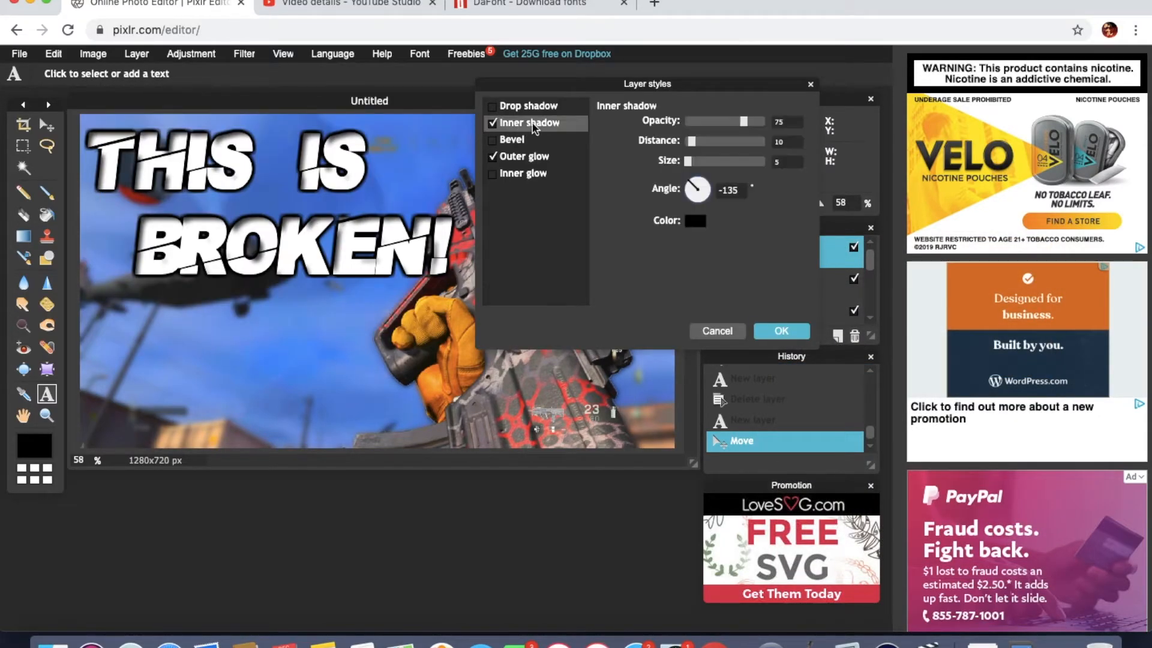
pyautogui.click(492, 124)
pyautogui.click(491, 124)
pyautogui.moveTo(688, 161); pyautogui.dragTo(693, 162)
pyautogui.moveTo(751, 124); pyautogui.dragTo(692, 144)
pyautogui.click(492, 123)
pyautogui.click(492, 123)
pyautogui.click(728, 142)
pyautogui.click(731, 162)
pyautogui.click(717, 330)
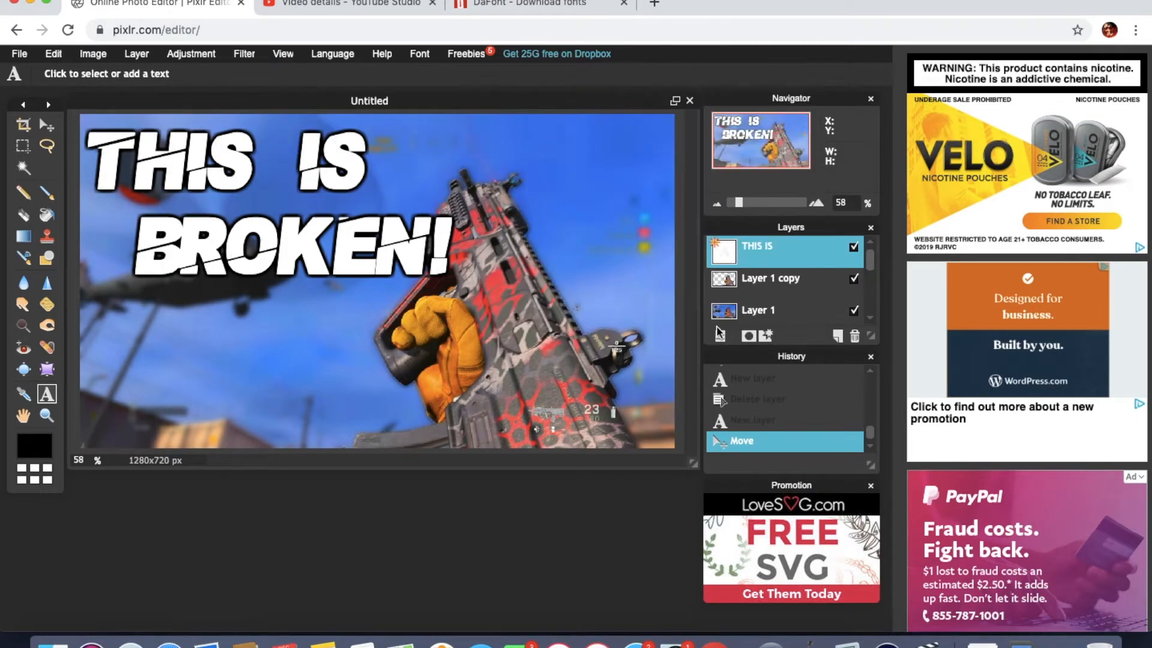
# - Add an inner shadow with distance 25 and size 18 plus a default drop shadow to the title text layer
pyautogui.doubleClick(772, 260)
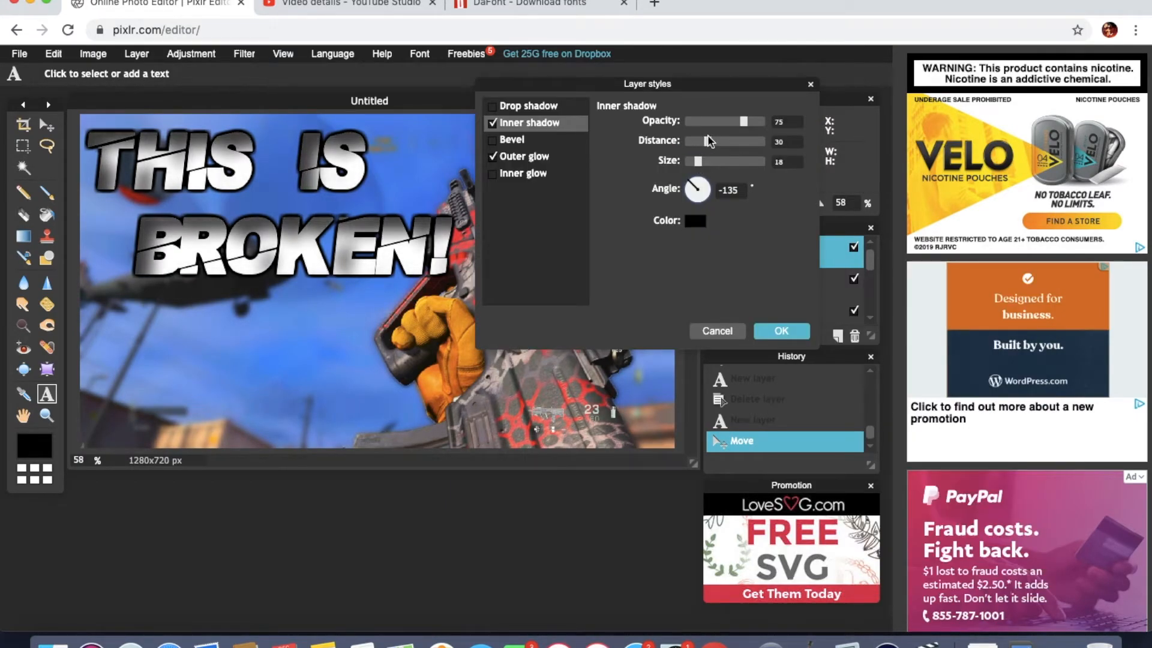
pyautogui.moveTo(710, 162)
pyautogui.mouseDown()
pyautogui.moveTo(768, 159)
pyautogui.moveTo(706, 143)
pyautogui.moveTo(700, 153)
pyautogui.moveTo(721, 147)
pyautogui.moveTo(696, 155)
pyautogui.moveTo(723, 150)
pyautogui.moveTo(702, 168)
pyautogui.mouseUp()
pyautogui.click(697, 161)
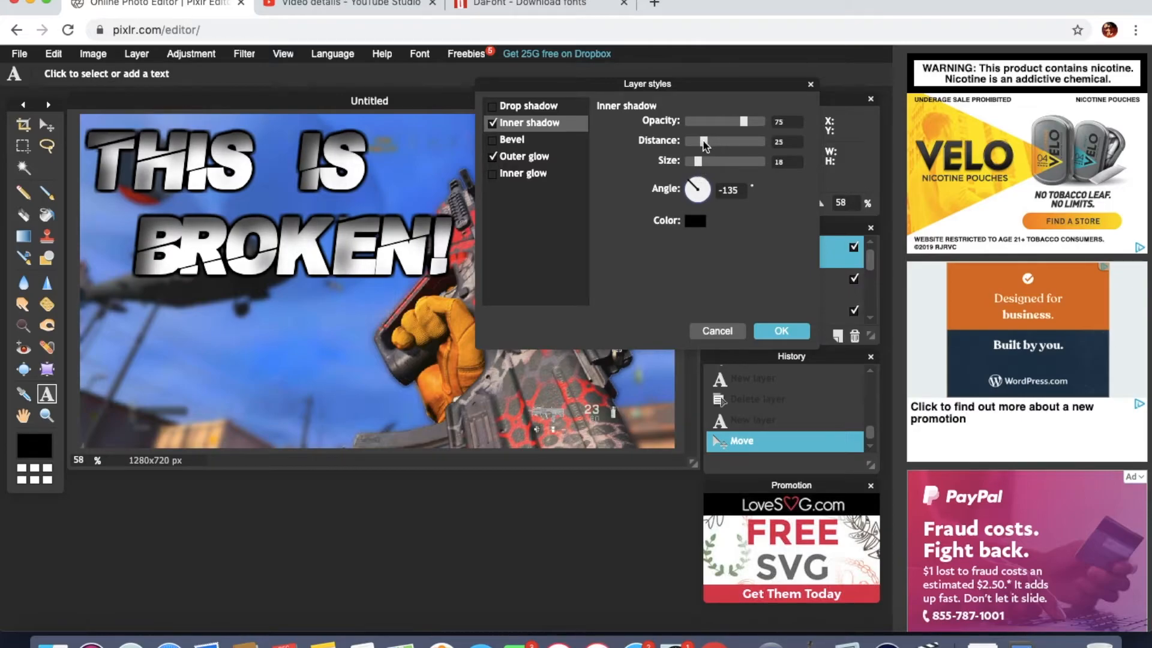
pyautogui.click(493, 106)
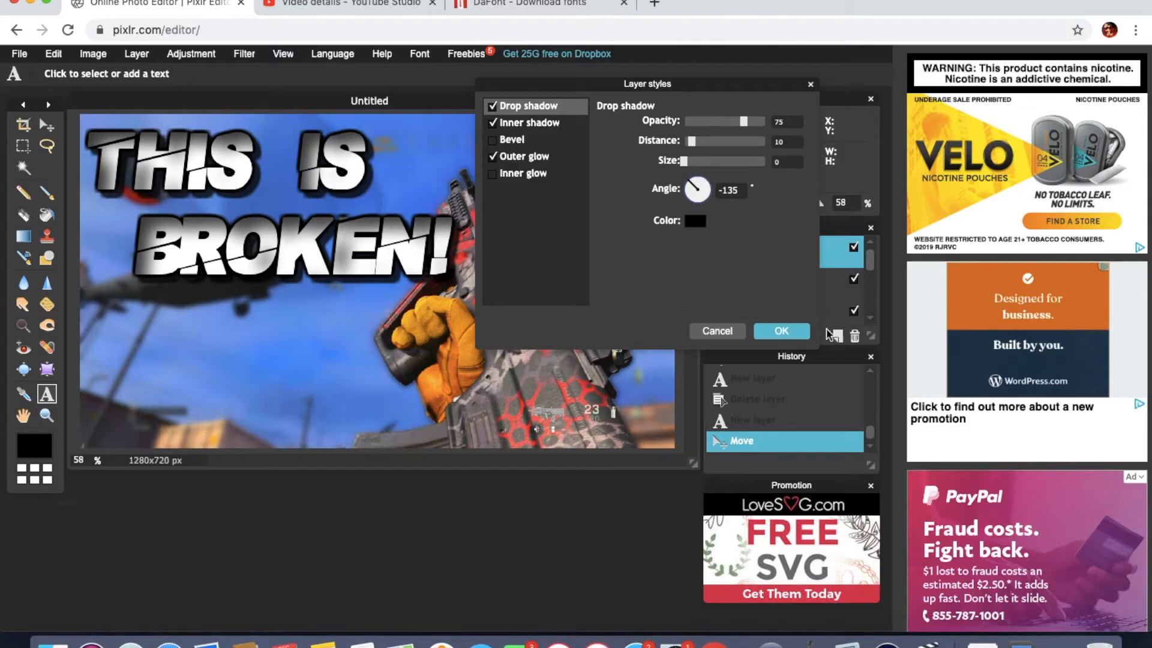
pyautogui.click(781, 331)
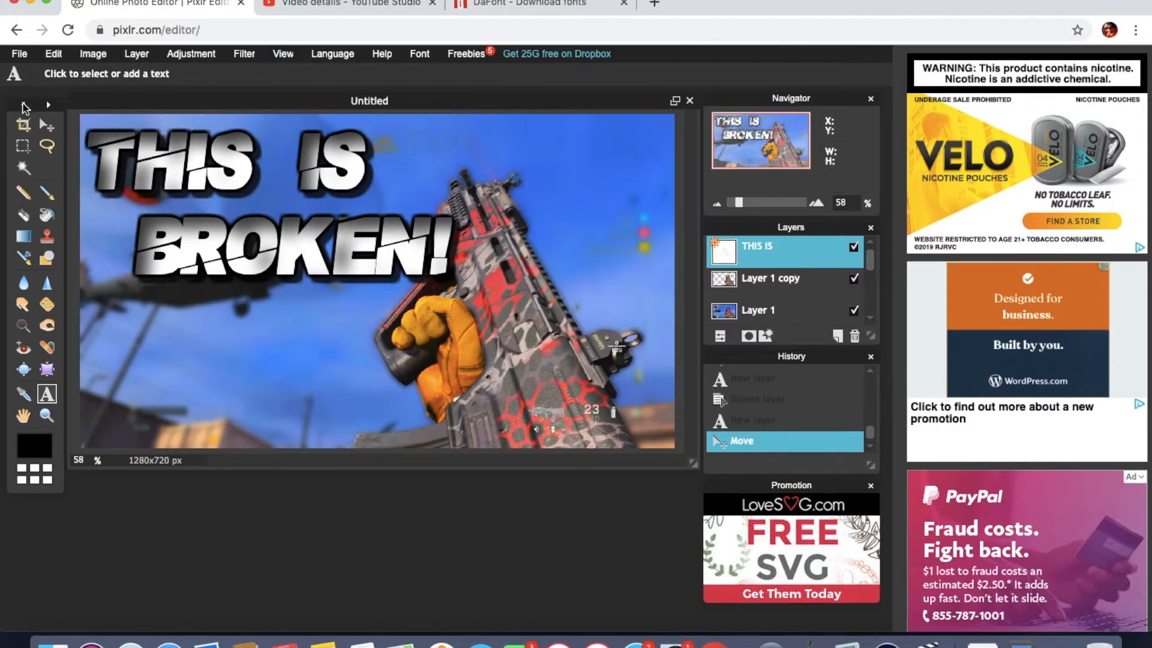
# - Place the title text layer below the gun cutout layer and move the text slightly to the left
pyautogui.scroll(-2, 480, 221)
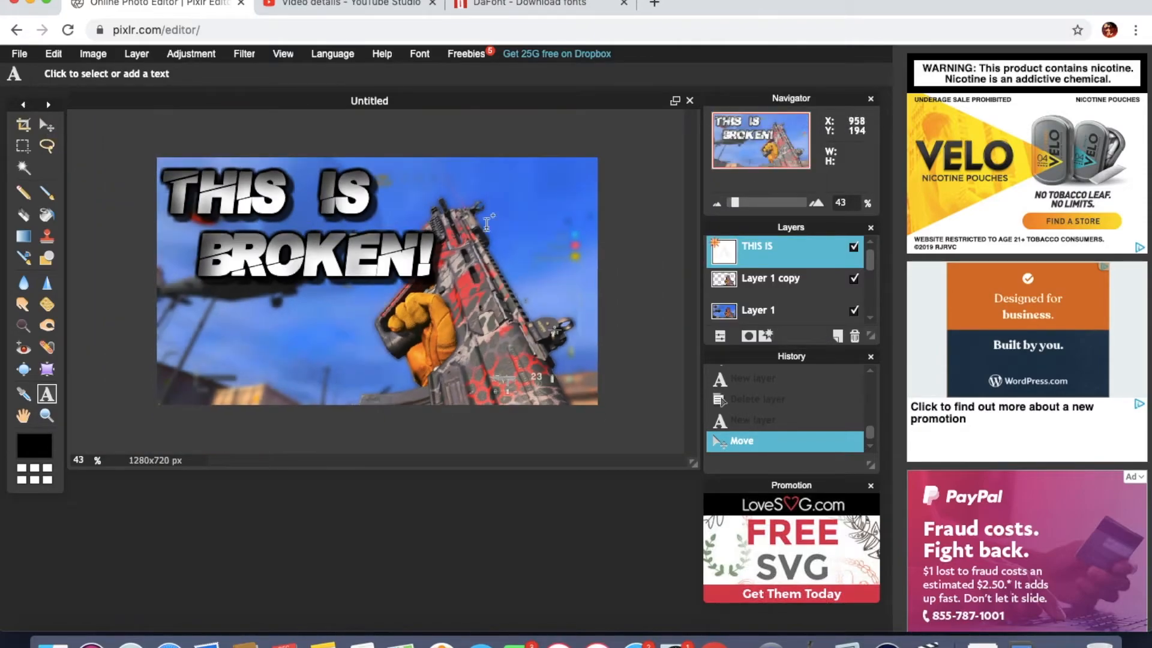
pyautogui.scroll(1, 509, 221)
pyautogui.moveTo(758, 252); pyautogui.dragTo(770, 304)
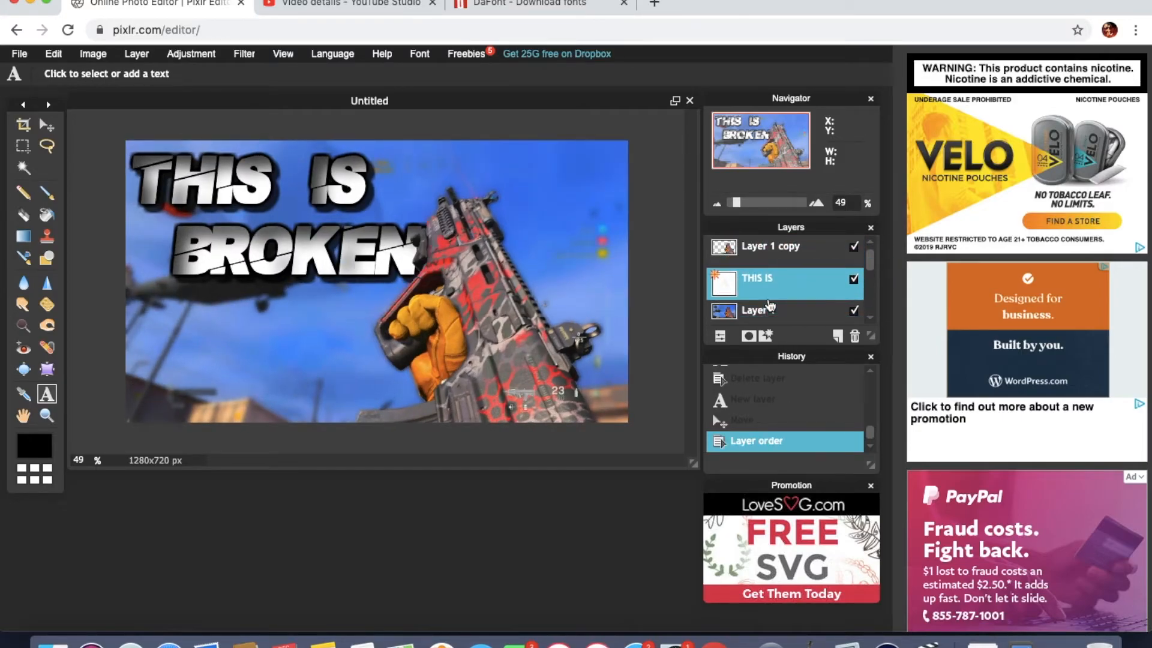
pyautogui.click(47, 124)
pyautogui.moveTo(273, 198); pyautogui.dragTo(262, 199)
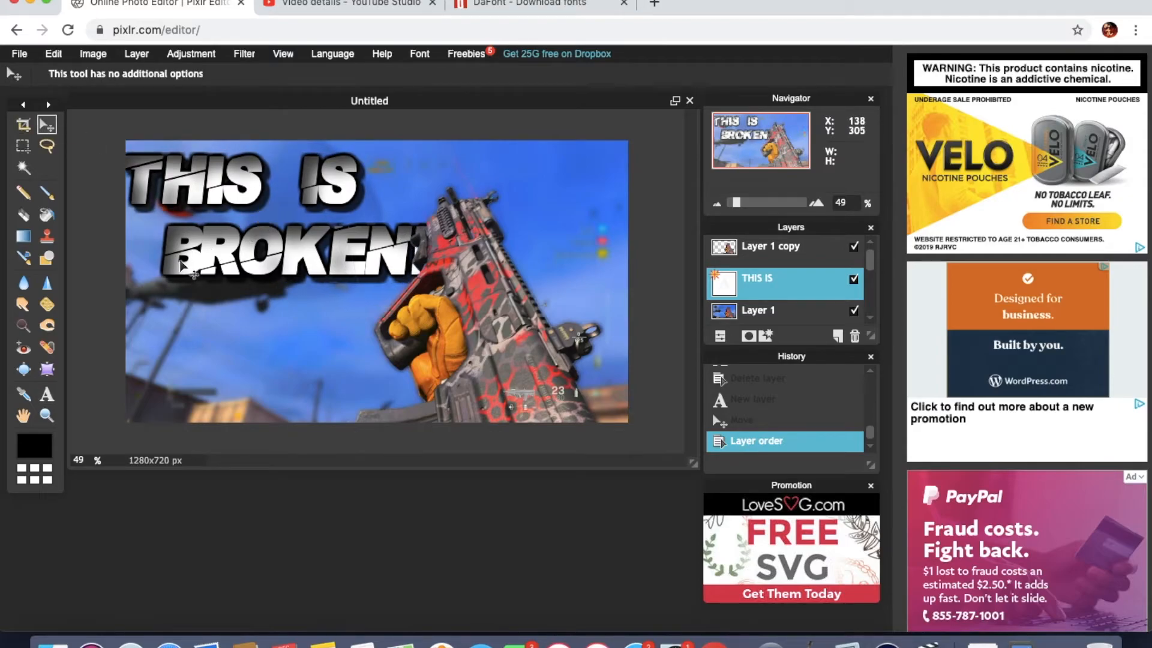
# - Reduce the title text to size 154 and move it slightly right, away from the canvas edge
pyautogui.click(47, 394)
pyautogui.click(271, 237)
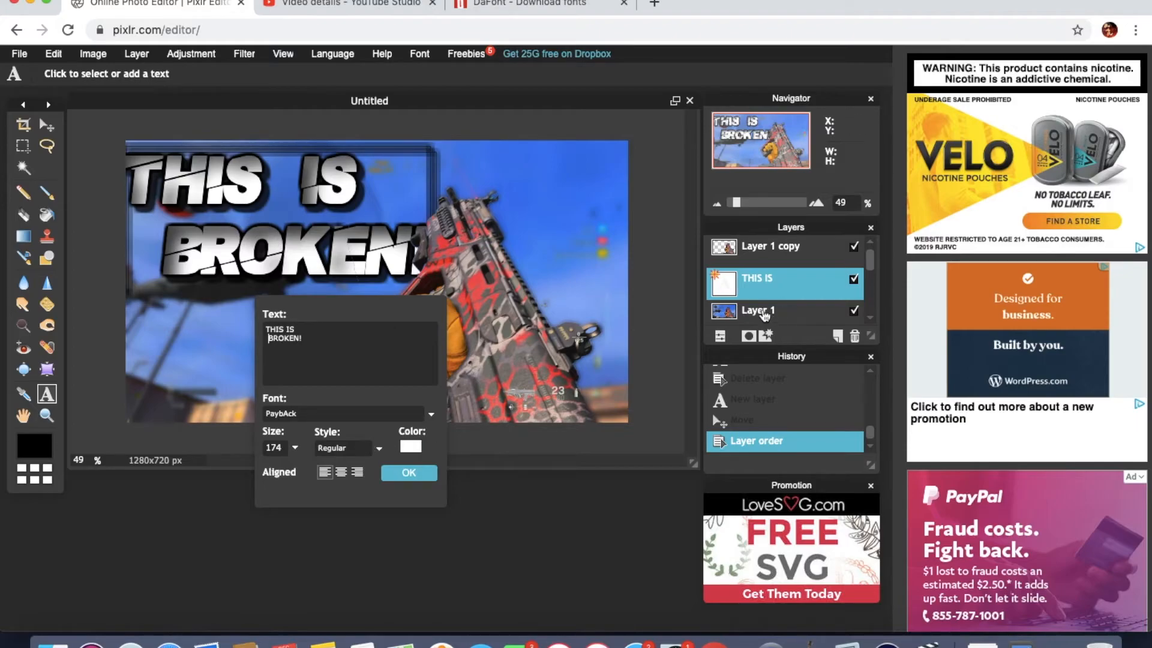
pyautogui.click(295, 448)
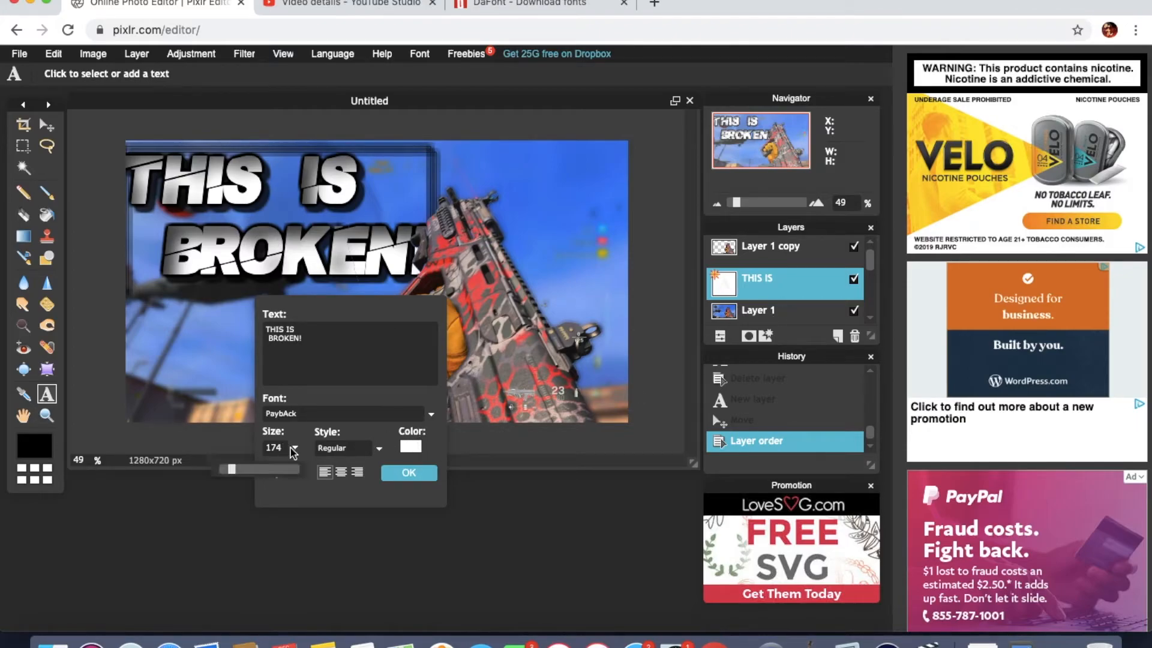
pyautogui.moveTo(229, 473); pyautogui.dragTo(230, 473)
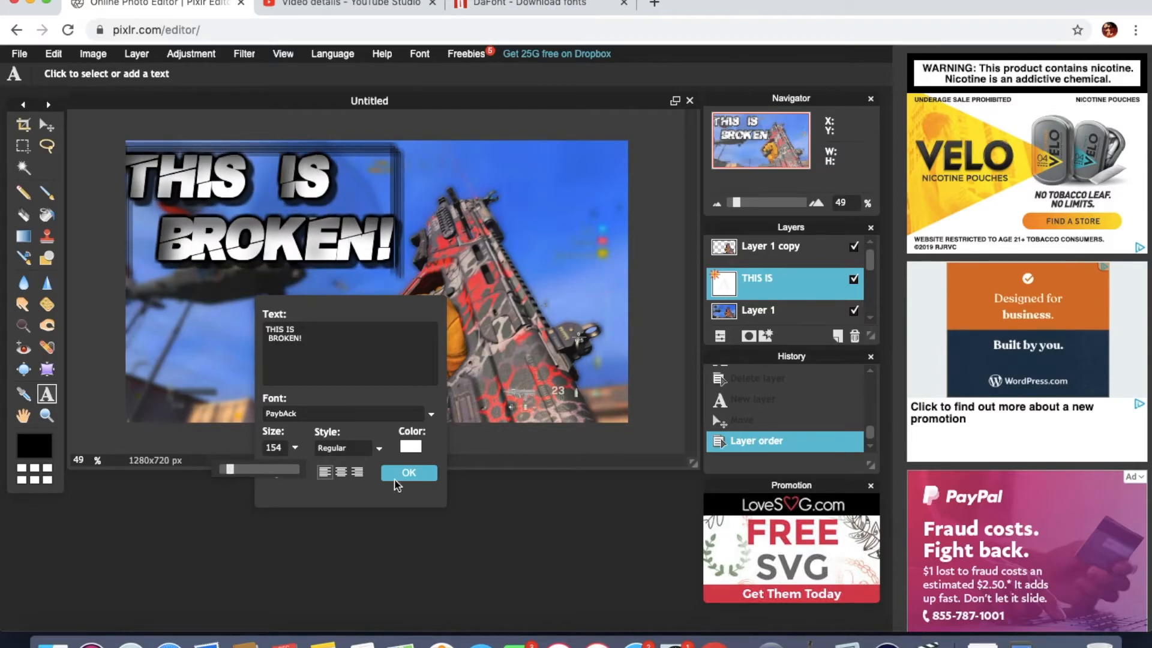
pyautogui.click(423, 476)
pyautogui.click(47, 124)
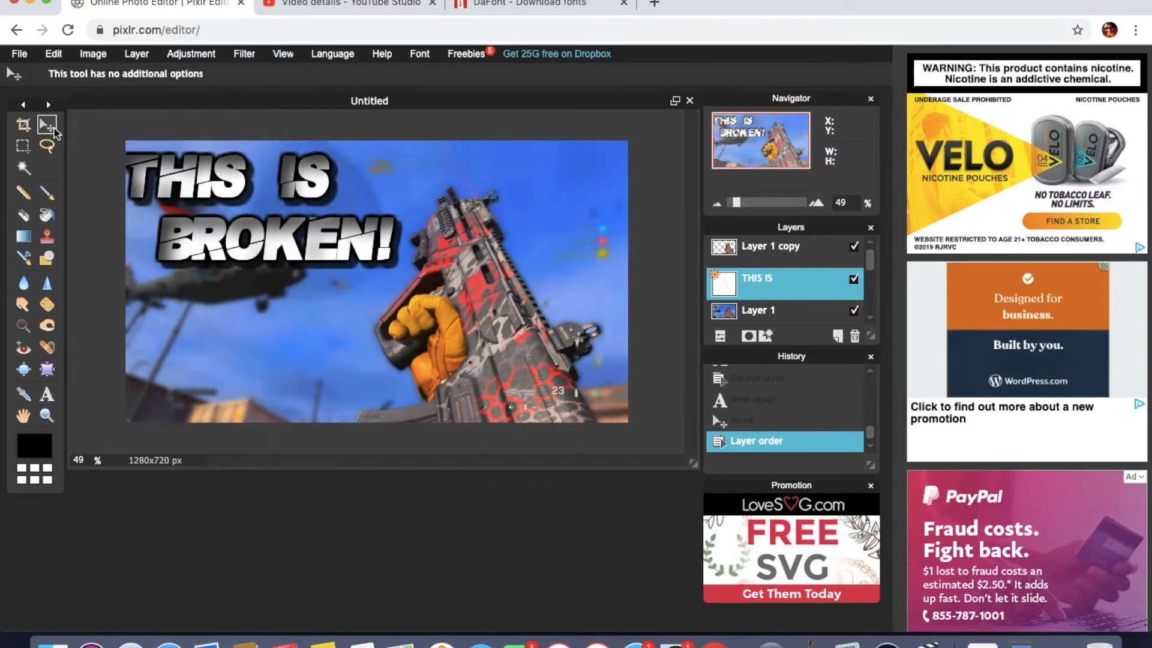
pyautogui.moveTo(255, 226); pyautogui.dragTo(270, 227)
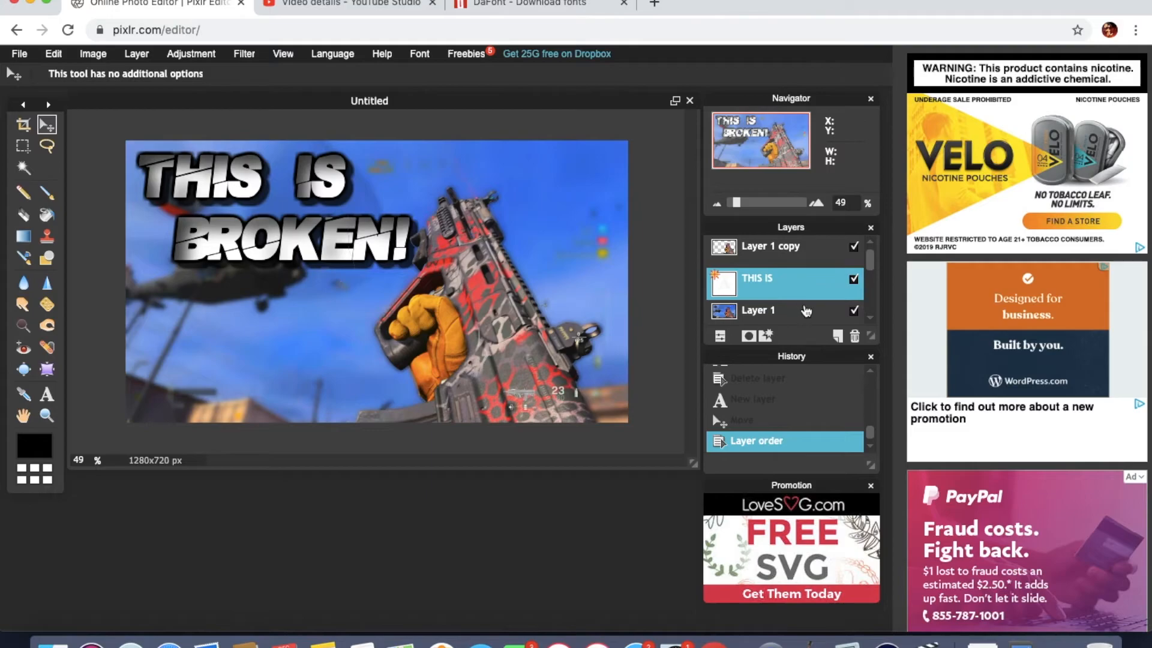
# - Select the gun cutout layer (Layer 1 copy) and hide the title text layer and background Layer 1
pyautogui.scroll(-1, 782, 305)
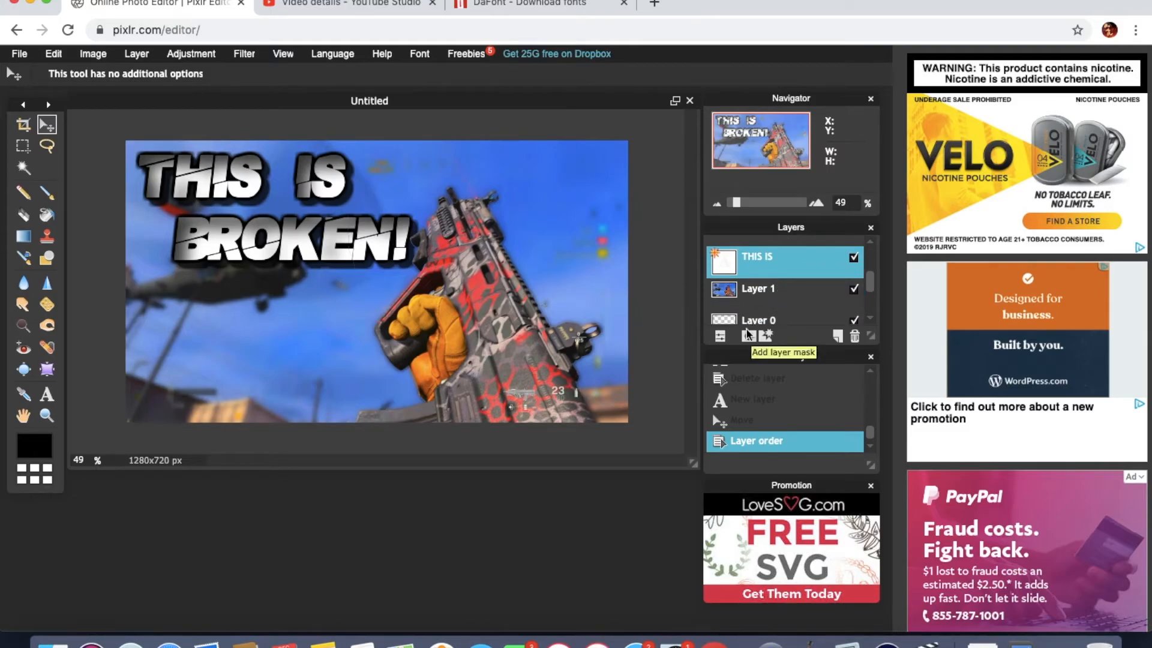
pyautogui.click(749, 296)
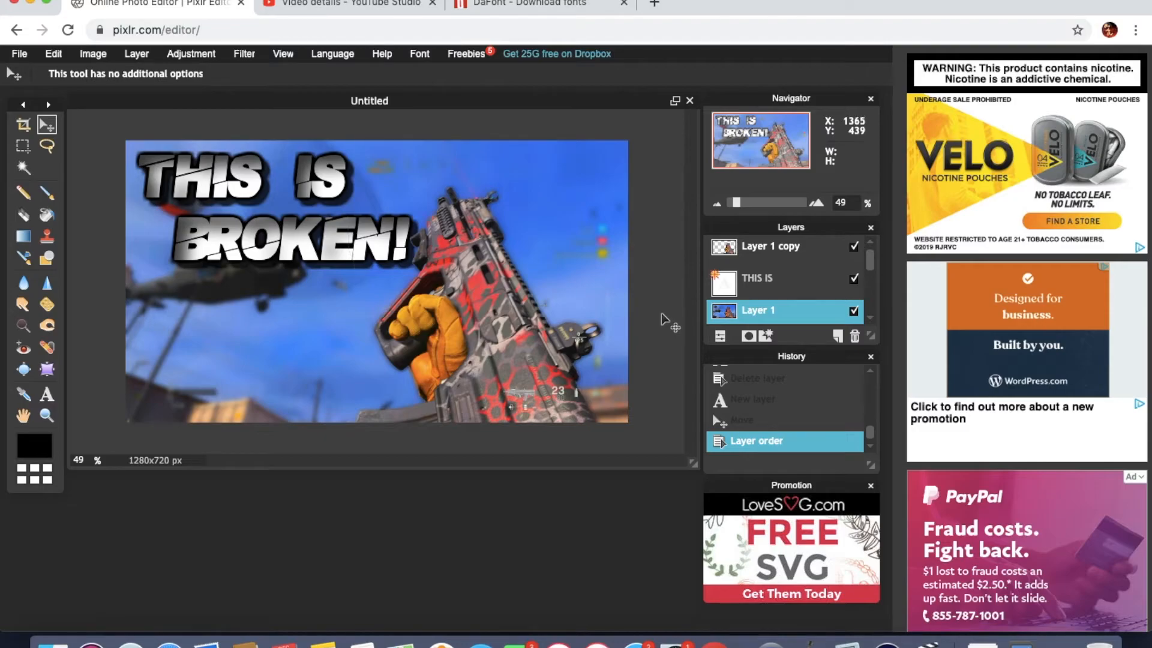
pyautogui.click(777, 252)
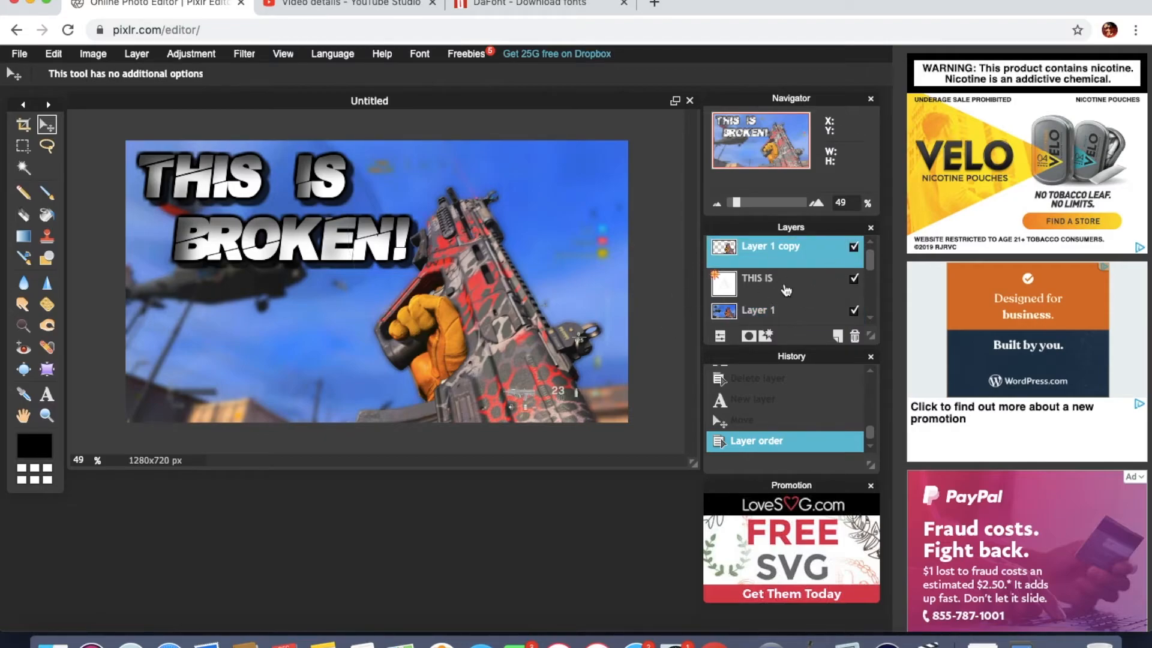
pyautogui.click(854, 279)
pyautogui.click(854, 310)
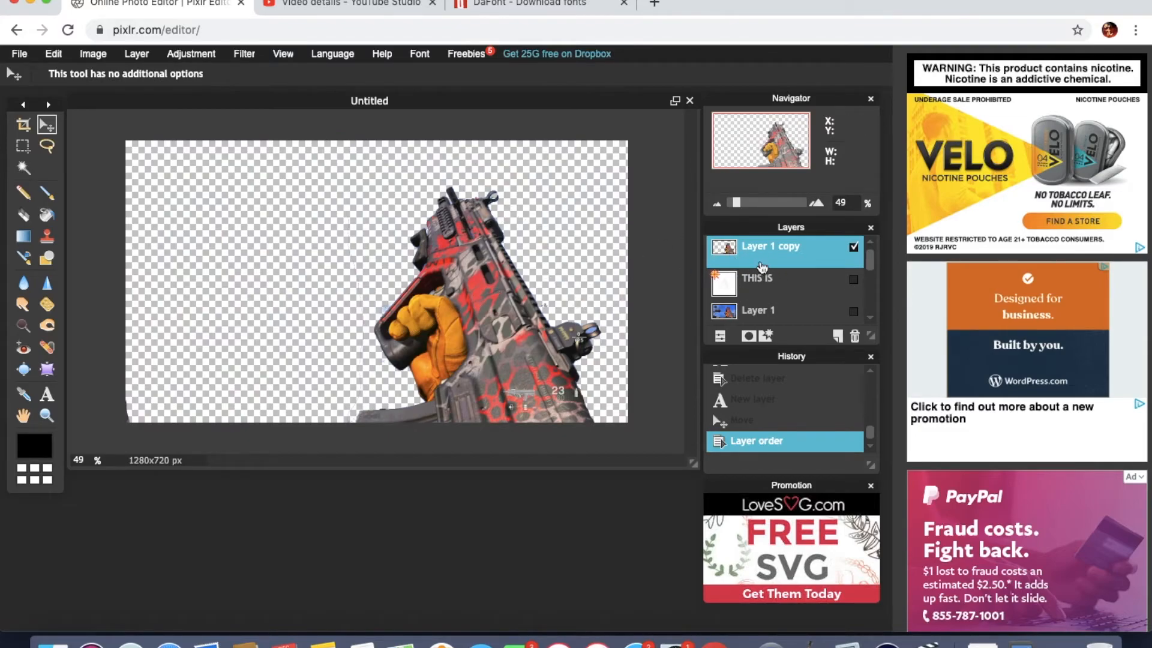
# - Add an enlarged outer glow layer style in yellow (ffdd00) to the gun cutout layer
pyautogui.rightClick(757, 251)
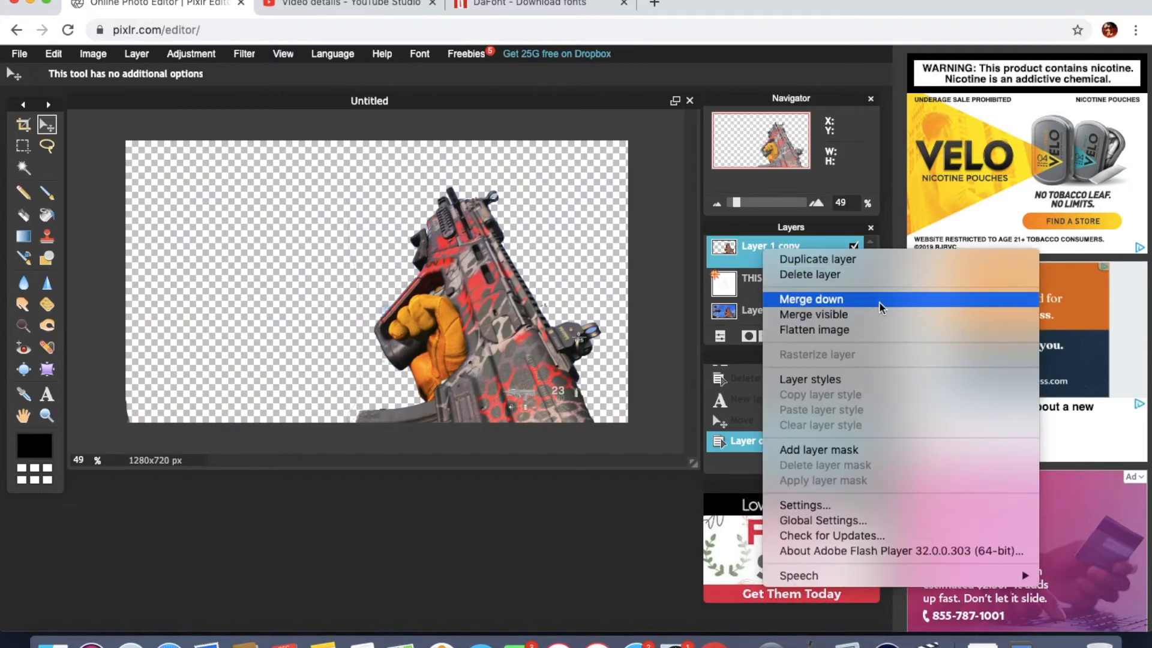
pyautogui.click(841, 380)
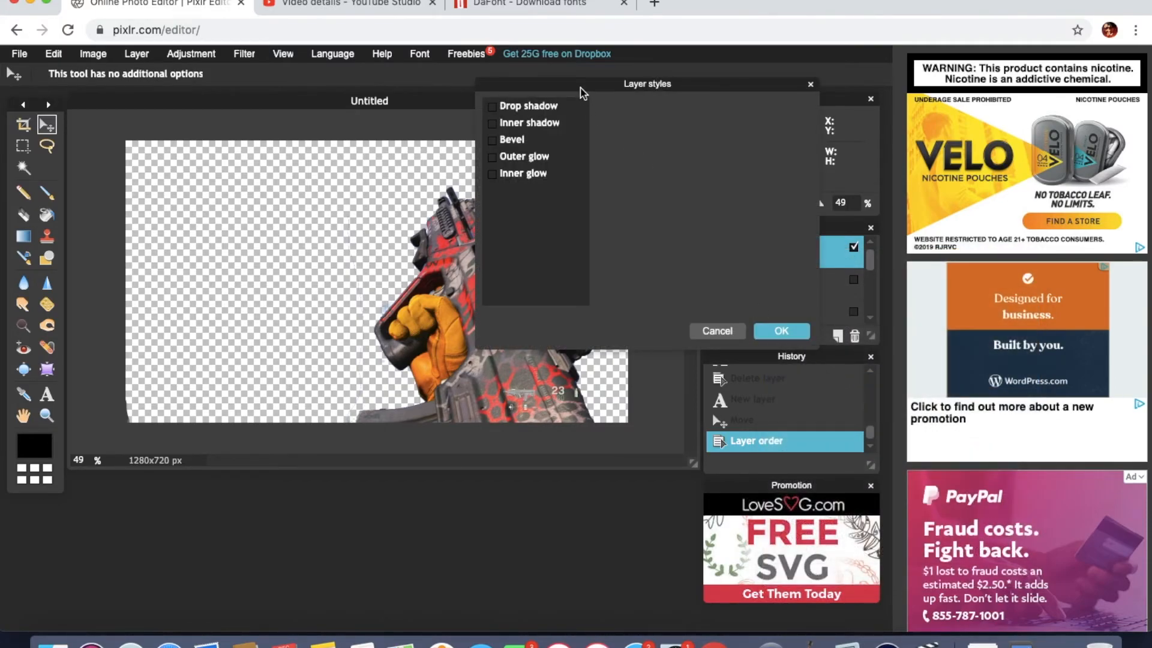
pyautogui.click(636, 156)
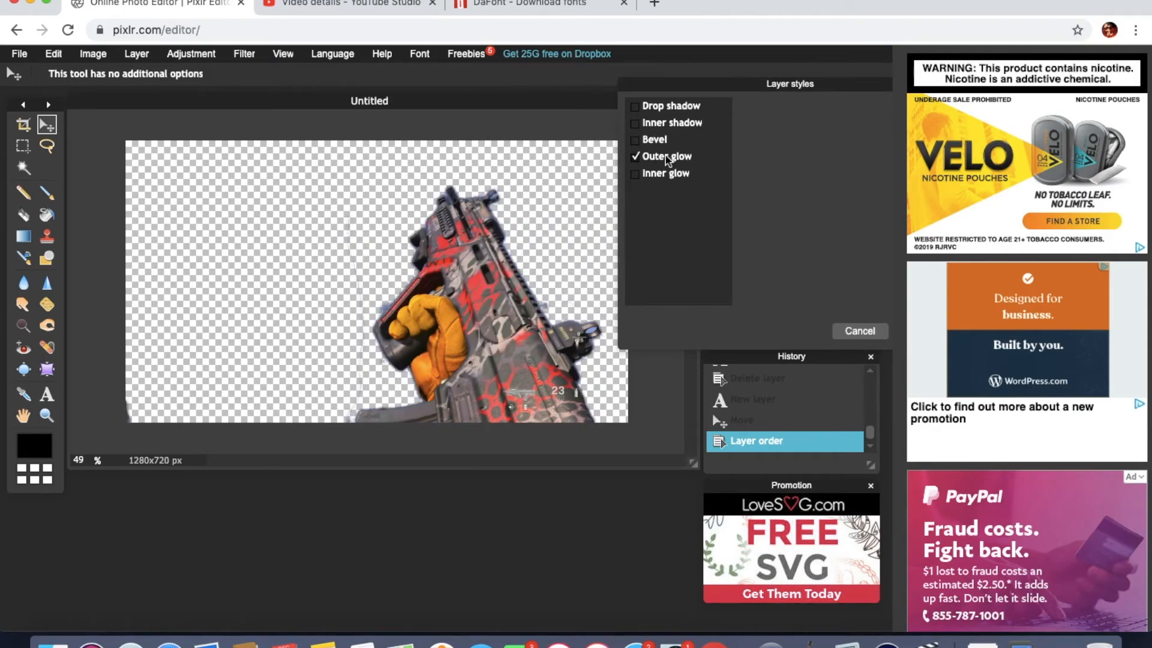
pyautogui.moveTo(832, 161); pyautogui.dragTo(851, 161)
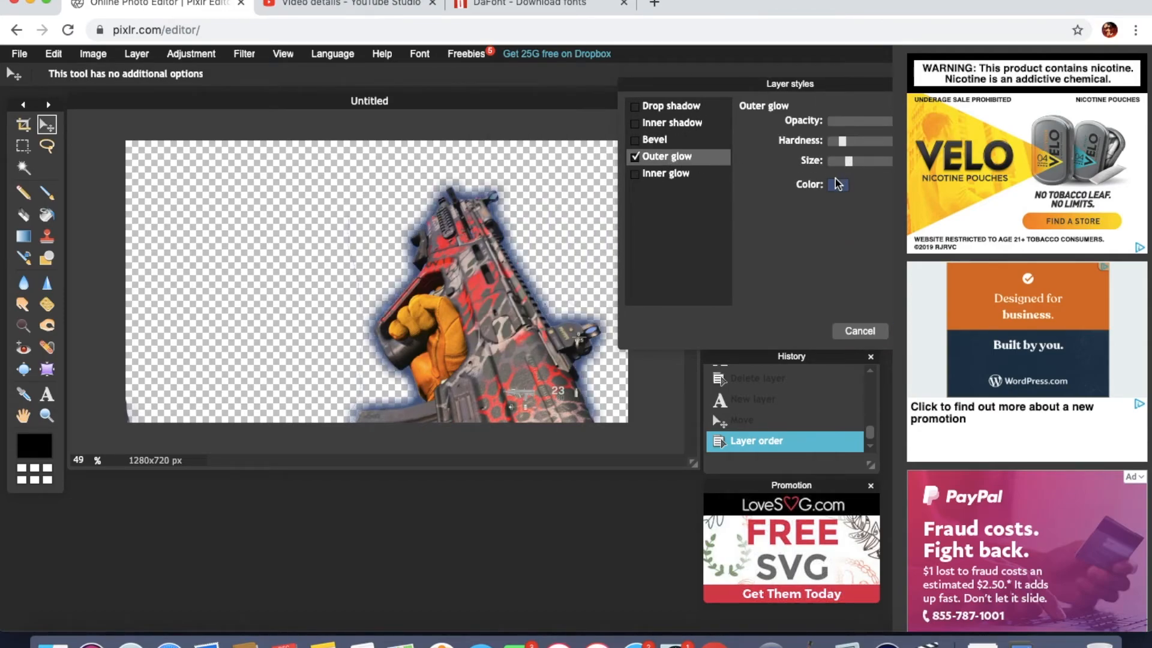
pyautogui.click(838, 184)
pyautogui.click(755, 169)
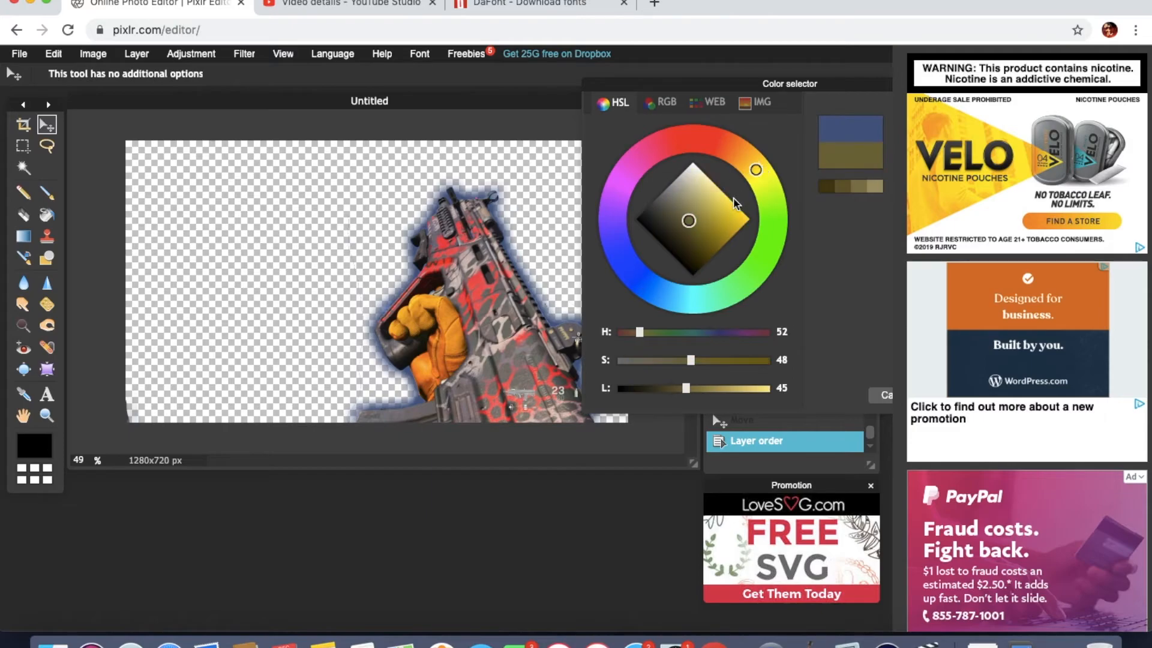
pyautogui.click(750, 219)
pyautogui.moveTo(776, 84); pyautogui.dragTo(540, 60)
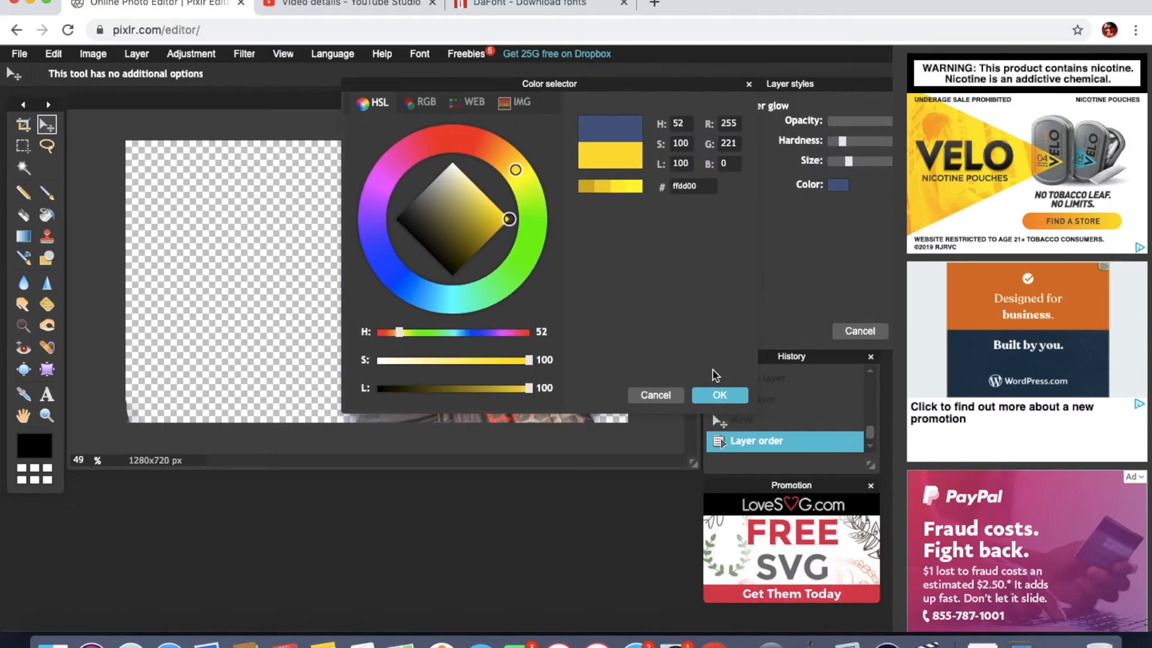
pyautogui.click(719, 387)
# - Increase the gun's outer glow size to 39 and show the title text and background layers again
pyautogui.moveTo(848, 161); pyautogui.dragTo(855, 162)
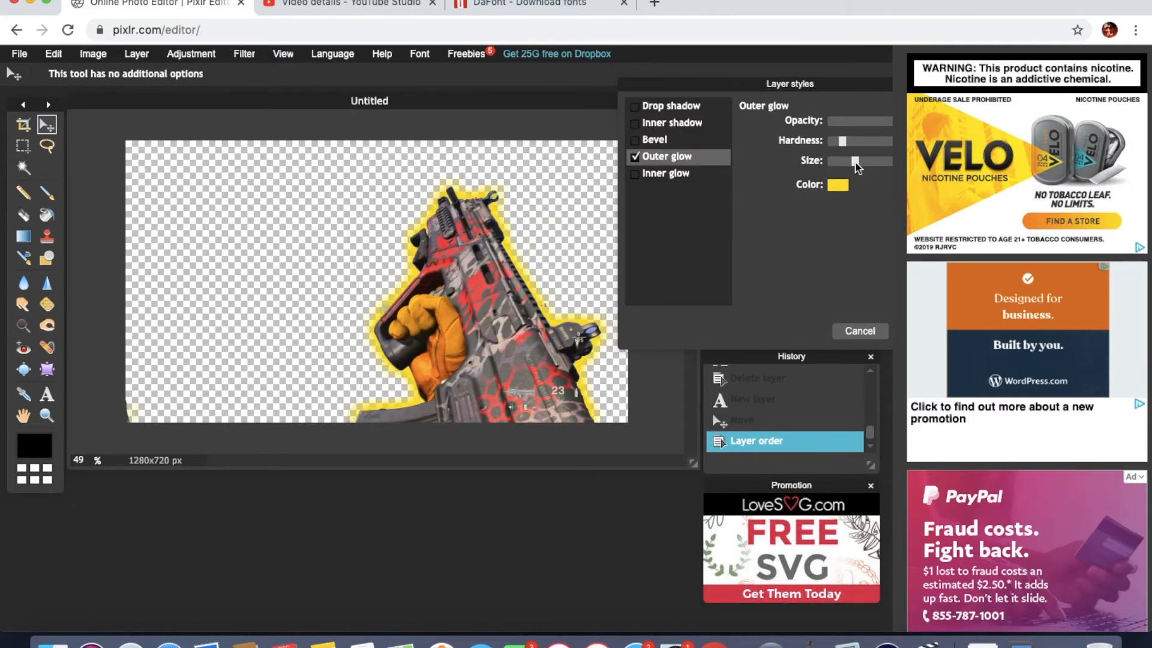
pyautogui.moveTo(805, 85); pyautogui.dragTo(558, 75)
pyautogui.click(673, 331)
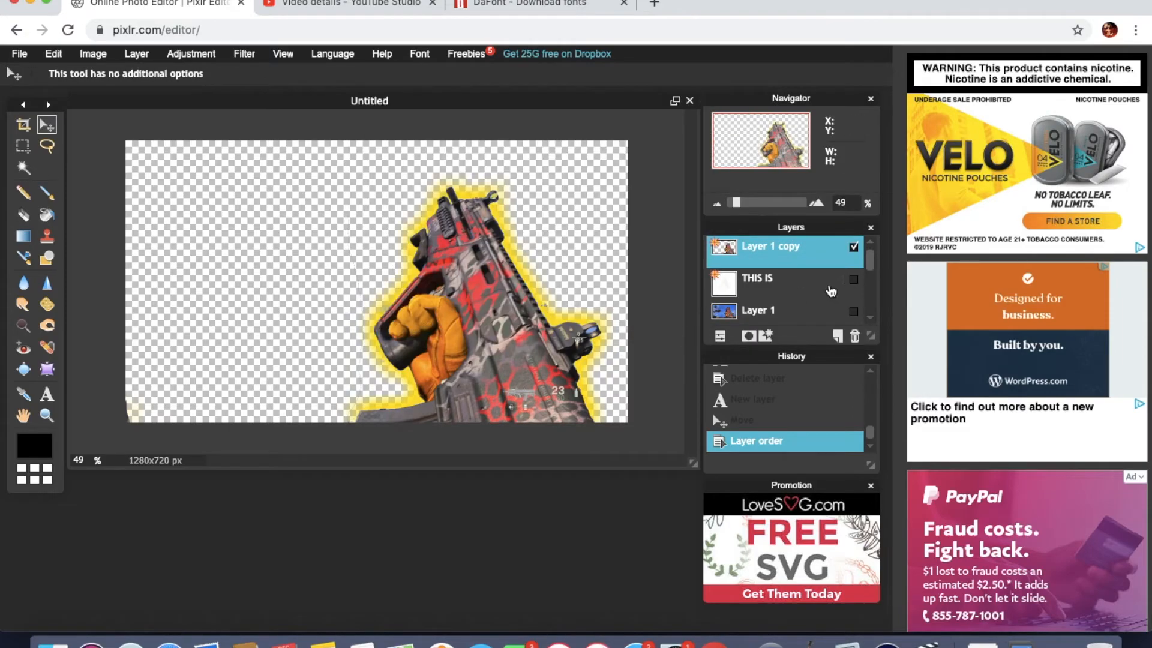
pyautogui.click(853, 279)
pyautogui.click(853, 310)
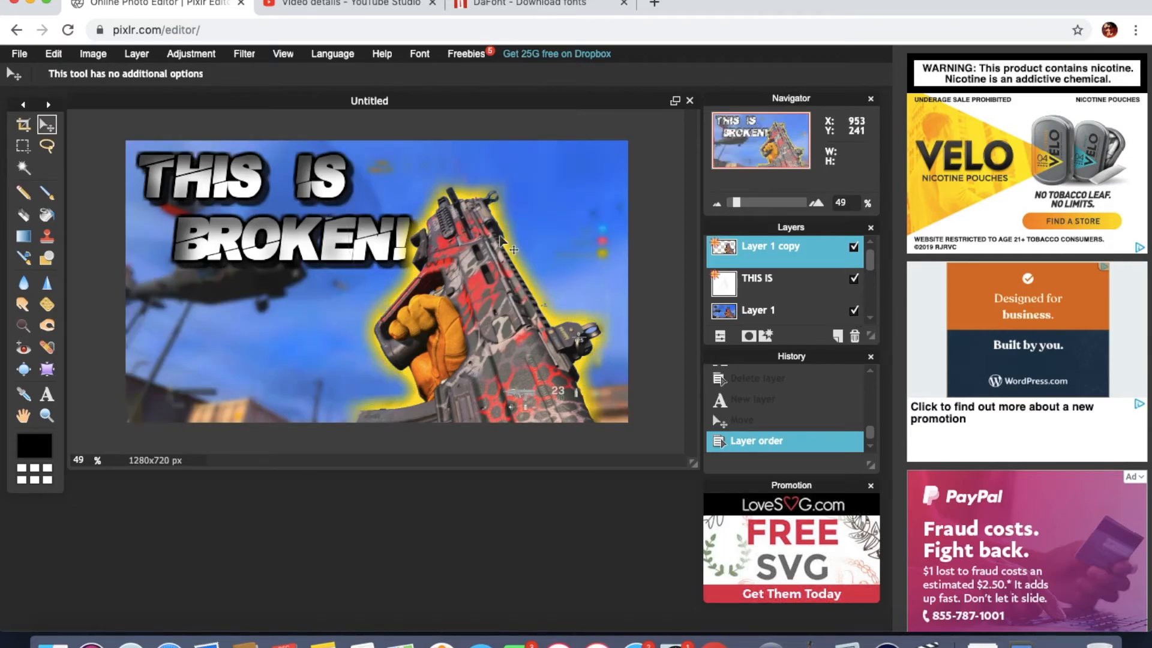
# - Soften the gun cutout's outer glow to opacity 81, hardness 2 and size 63
pyautogui.rightClick(772, 246)
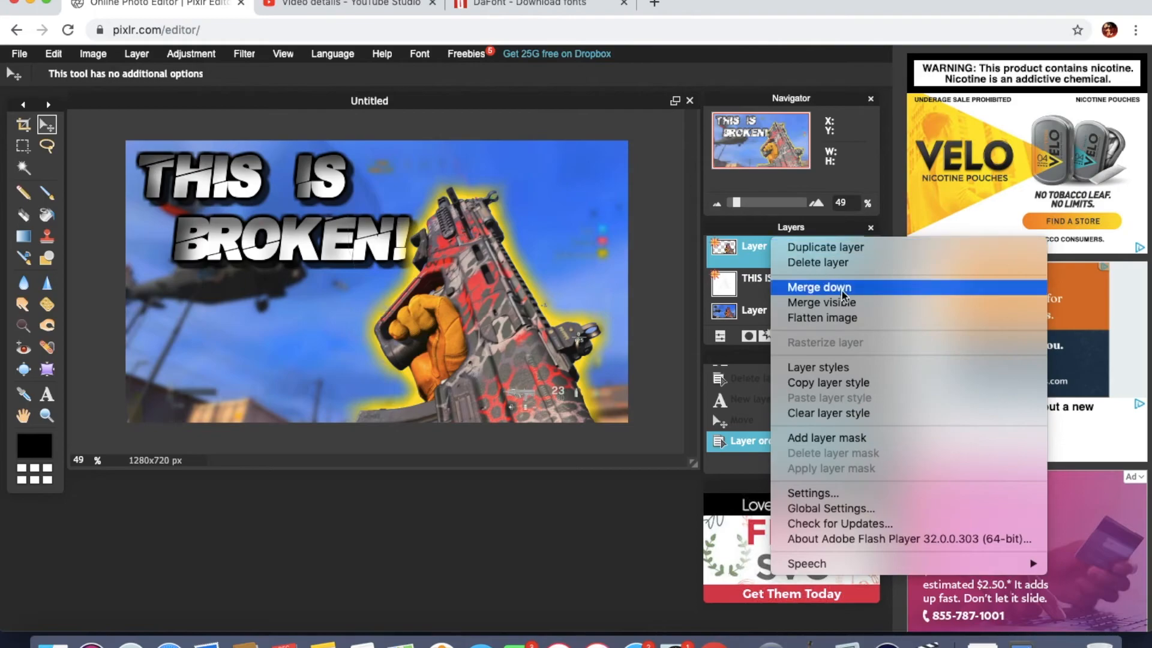
pyautogui.click(877, 367)
pyautogui.moveTo(516, 84); pyautogui.dragTo(742, 52)
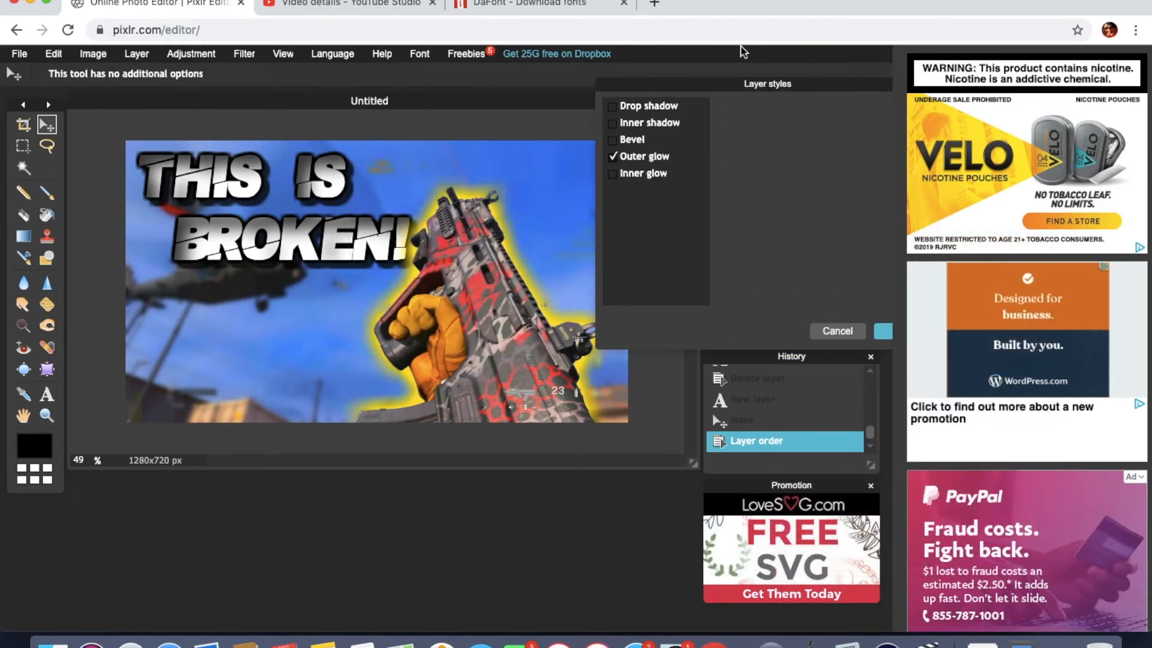
pyautogui.click(627, 157)
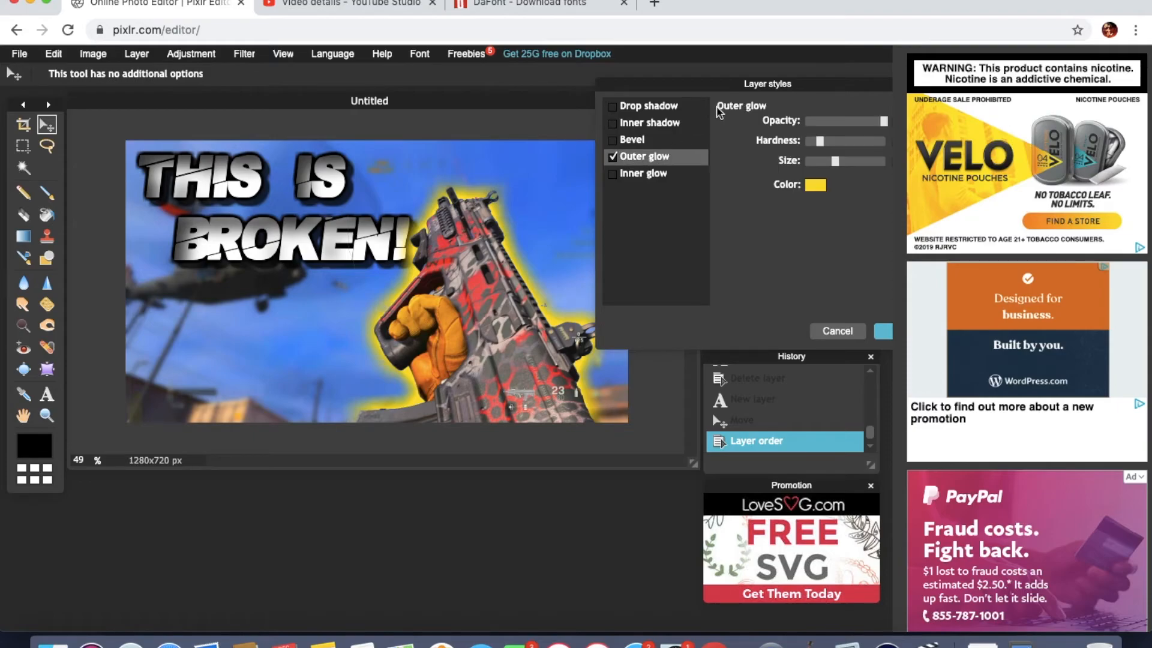
pyautogui.moveTo(748, 90); pyautogui.dragTo(727, 90)
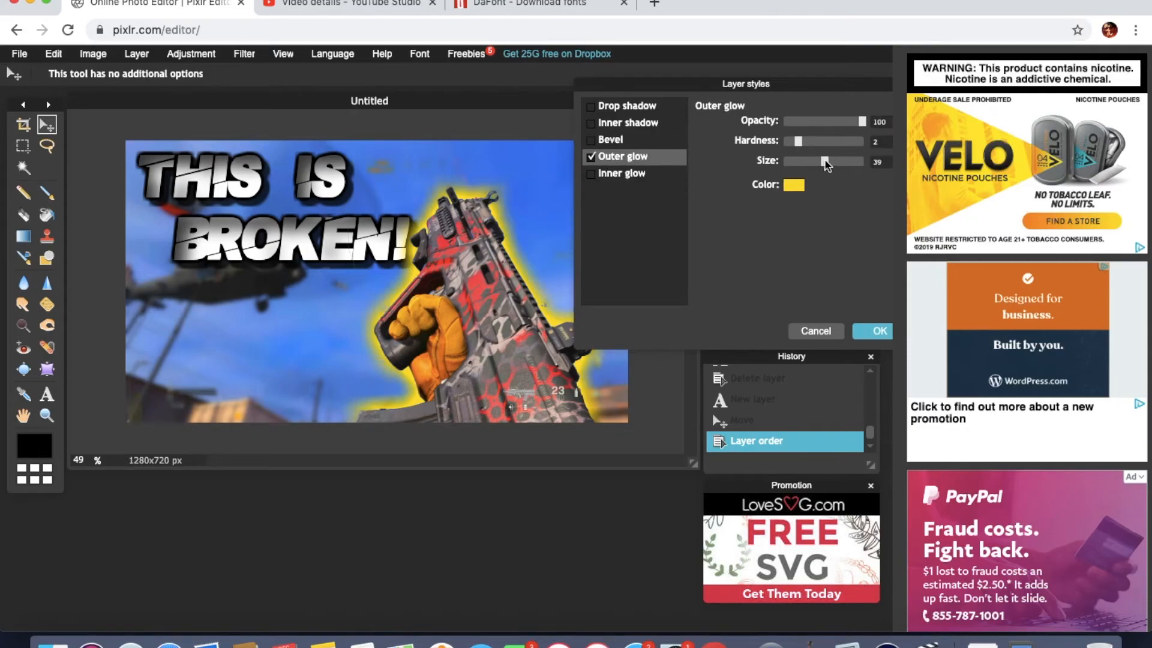
pyautogui.moveTo(798, 144); pyautogui.dragTo(831, 161)
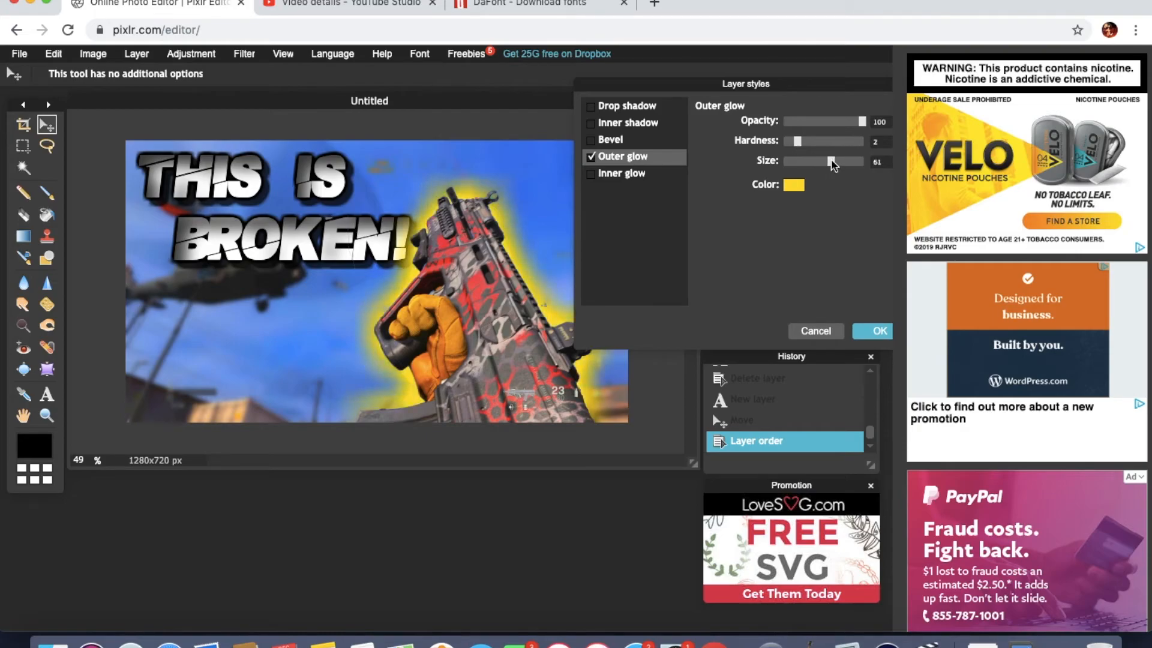
pyautogui.moveTo(861, 122); pyautogui.dragTo(847, 123)
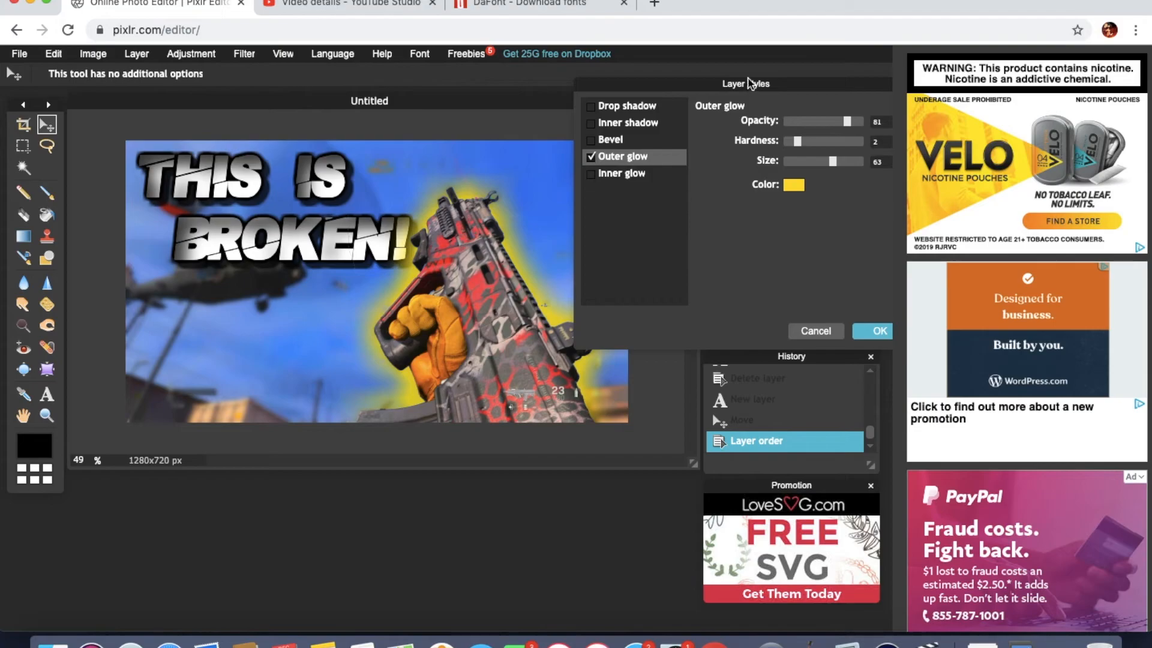
pyautogui.moveTo(753, 85); pyautogui.dragTo(581, 51)
pyautogui.click(713, 329)
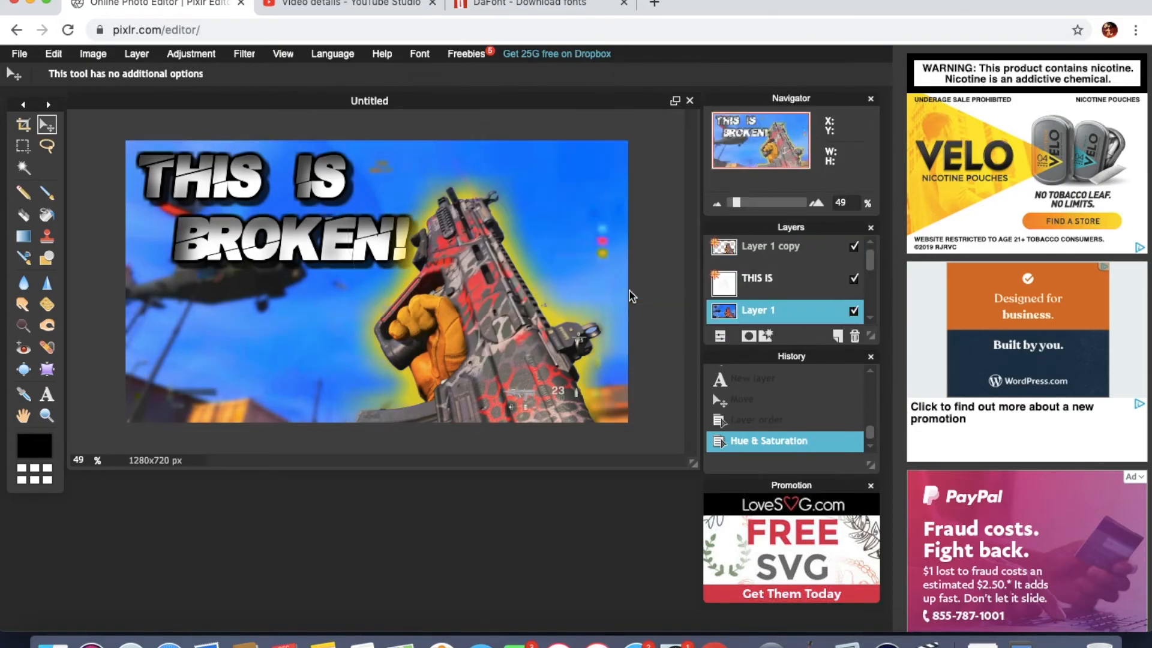
# - Apply a stronger Hue & Saturation adjustment to the gun cutout layer and select the background layer (Layer 1)
pyautogui.click(804, 264)
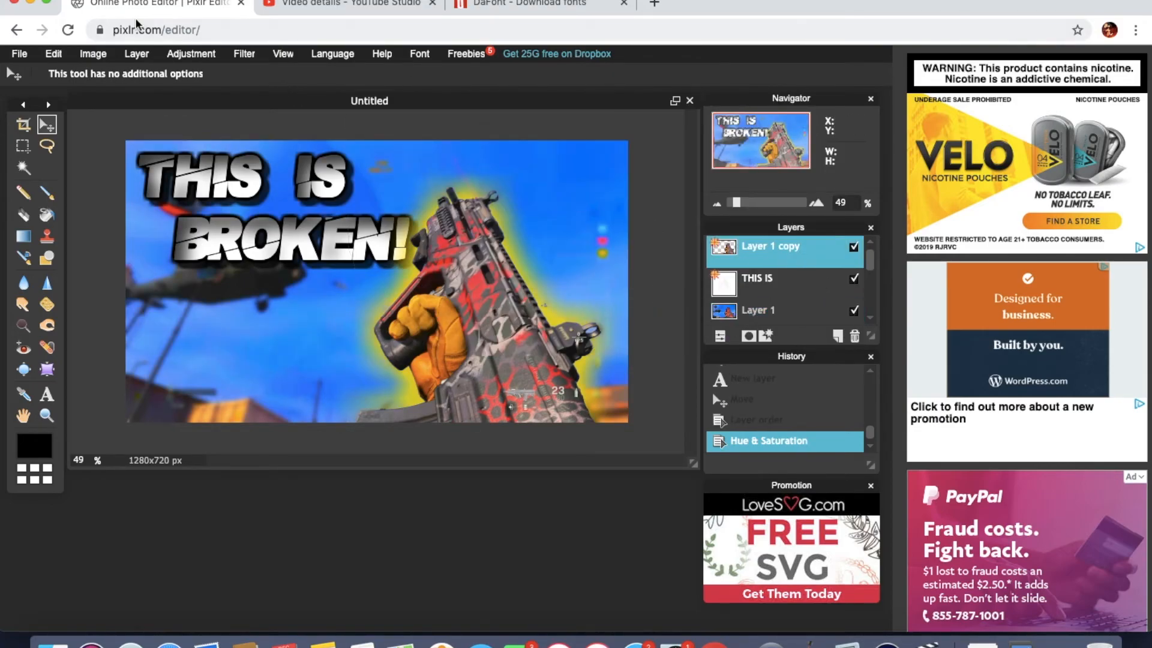
pyautogui.click(204, 55)
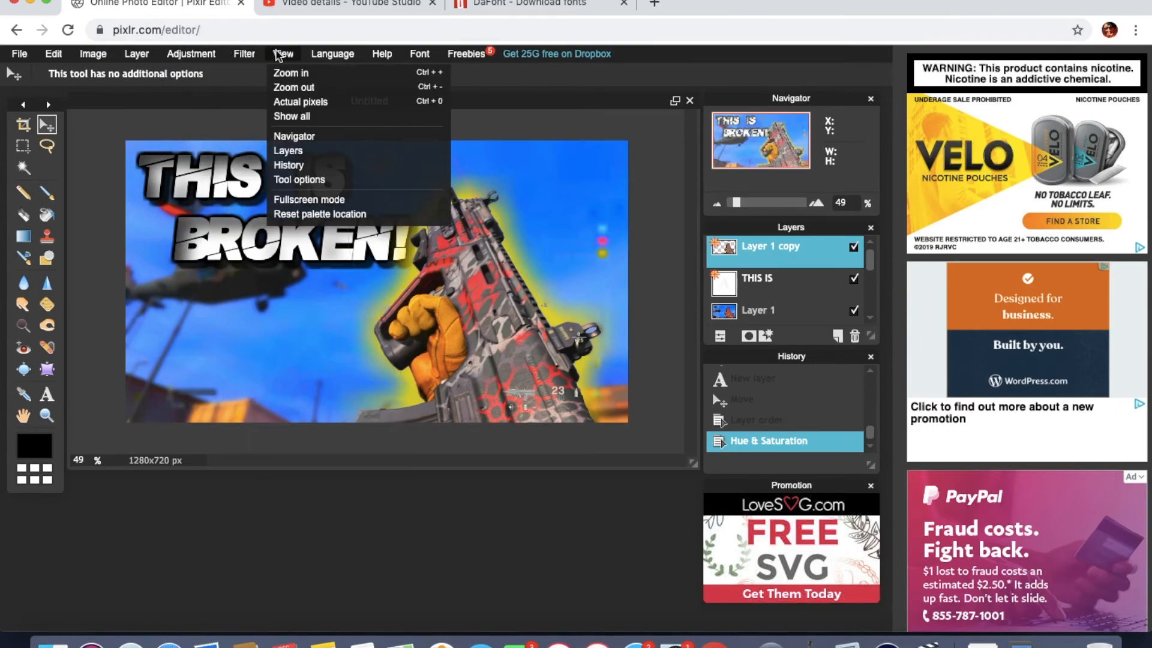
pyautogui.click(209, 87)
pyautogui.click(631, 203)
pyautogui.click(653, 290)
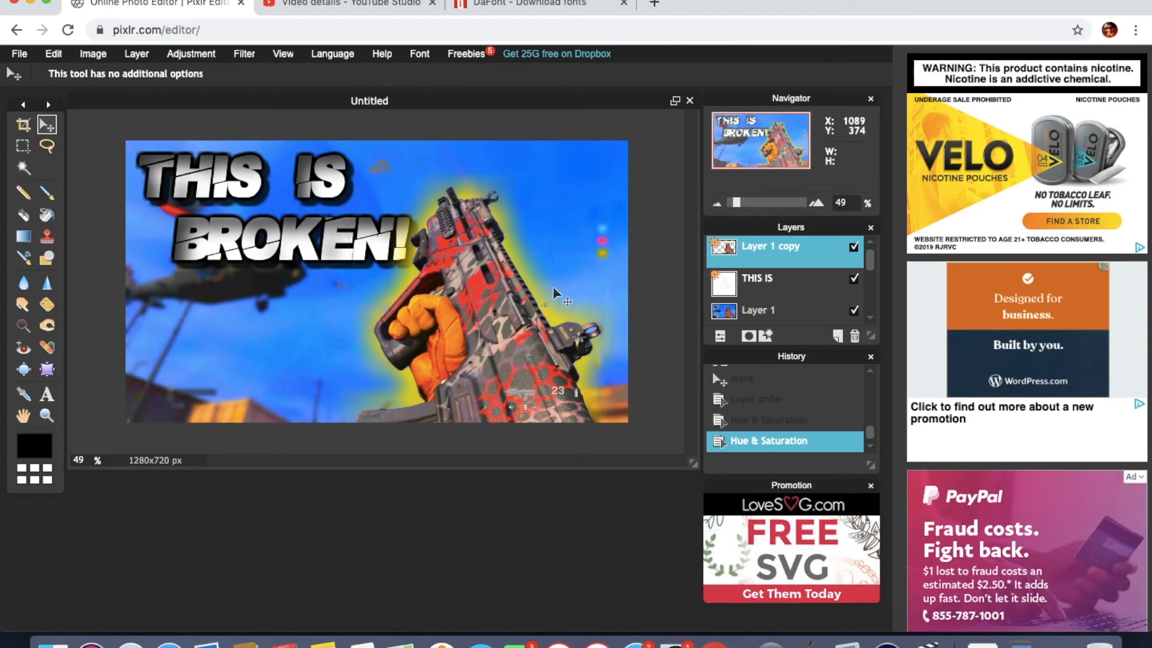
pyautogui.click(774, 311)
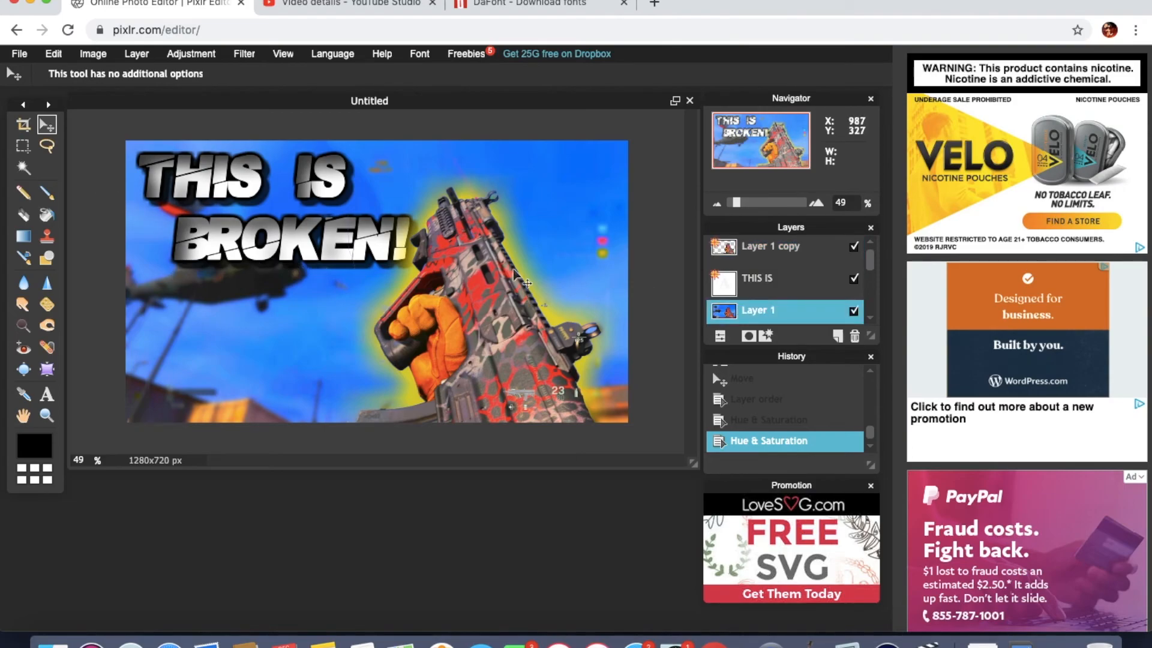